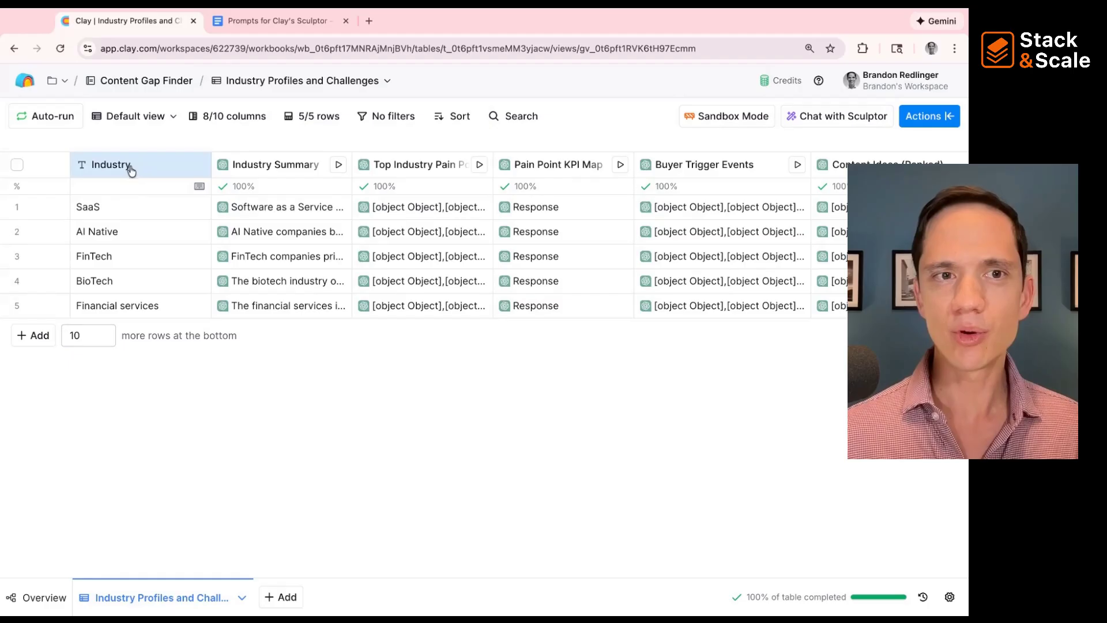
- Open the Sculptor chat, load its previous messages, and review the original Content Gap Finder prompt through the Pain Point KPI Map suggestion
left_click(833, 118)
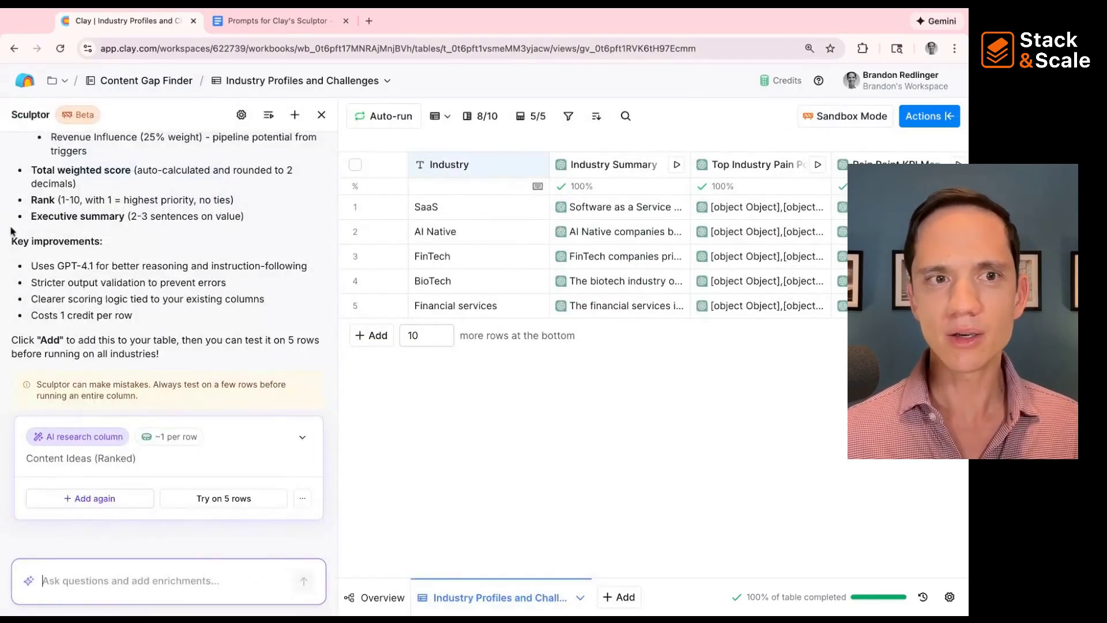
scroll(56, 234, "down", 5)
scroll(55, 234, "up", 10)
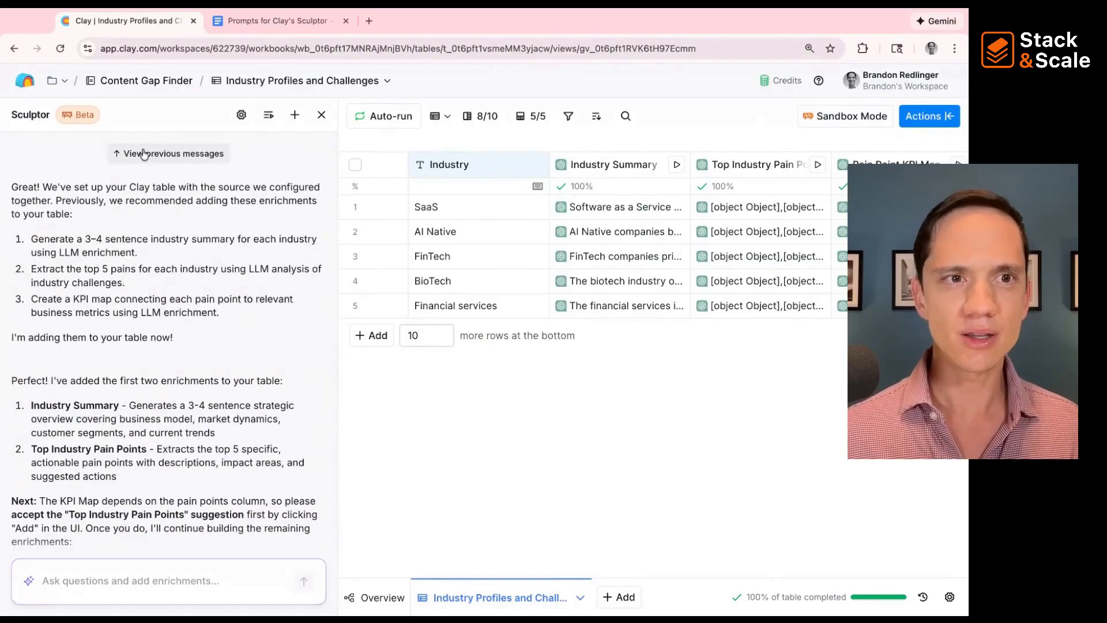
left_click(139, 150)
scroll(104, 251, "down", 5)
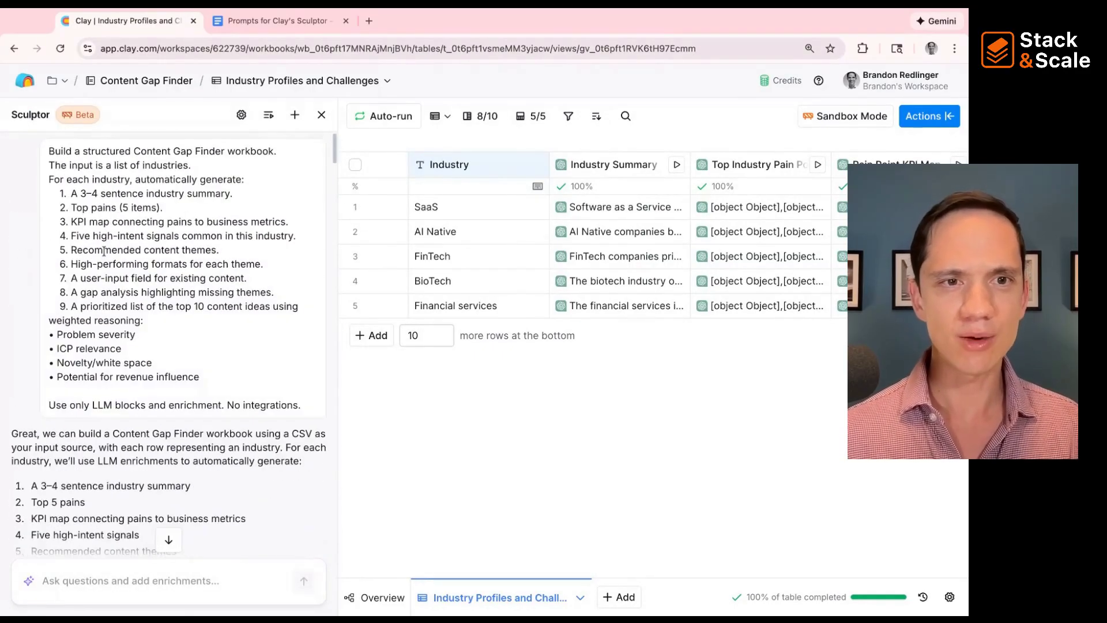
scroll(103, 252, "down", 8)
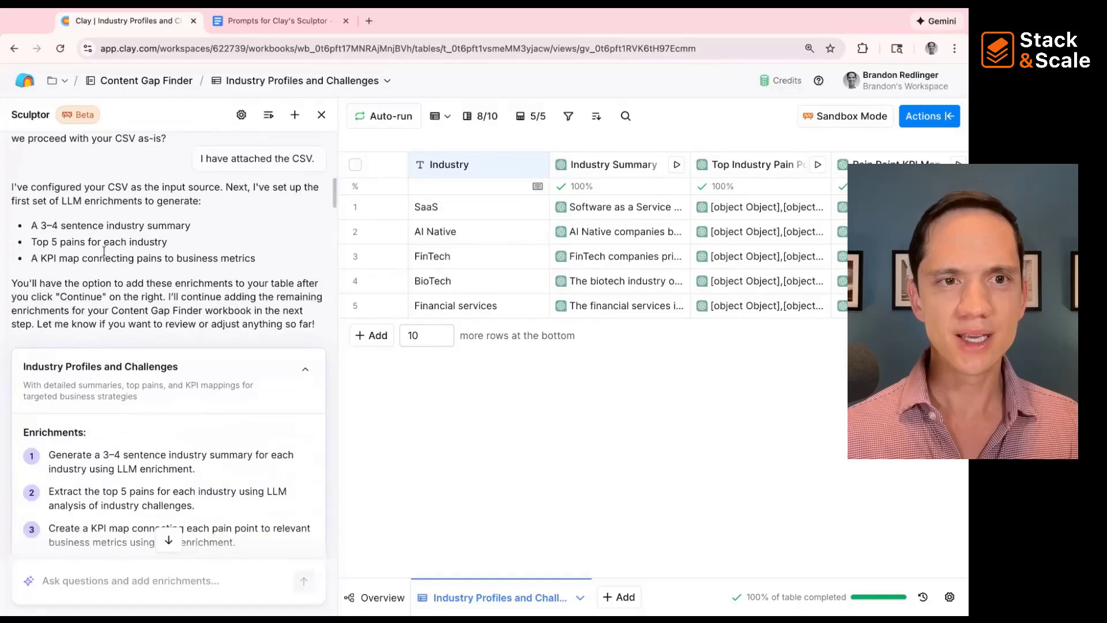
scroll(164, 343, "down", 10)
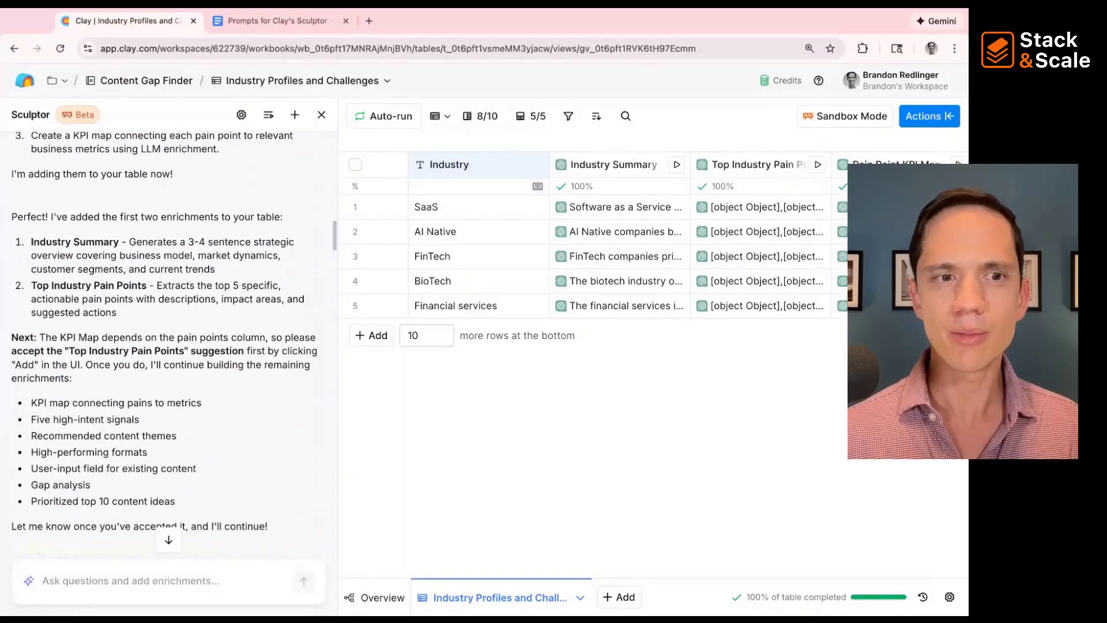
scroll(107, 320, "down", 10)
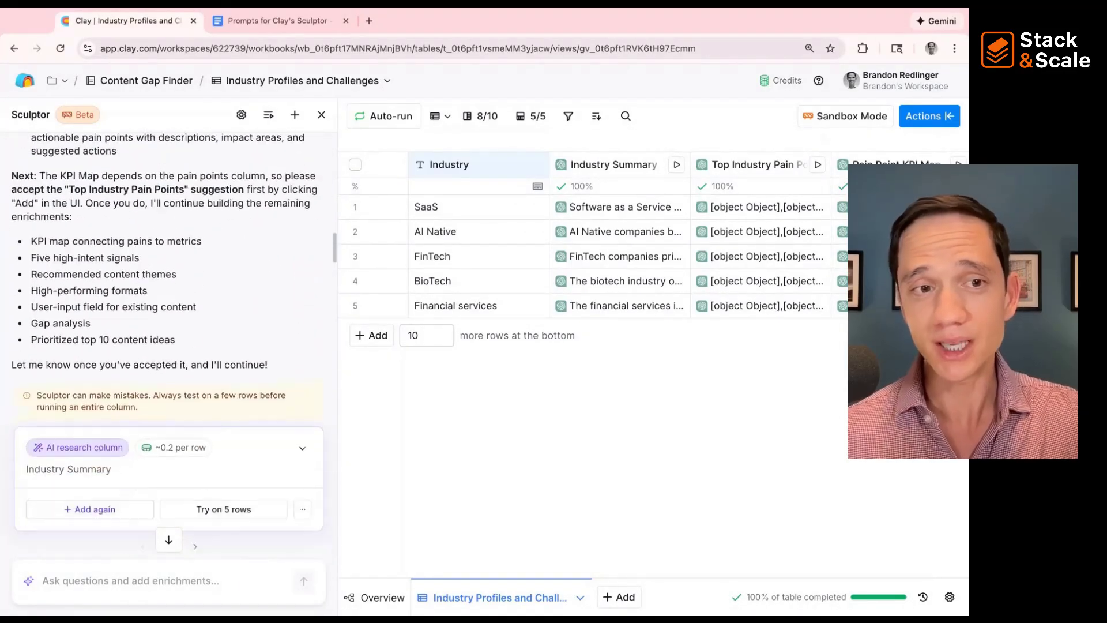
scroll(107, 319, "down", 10)
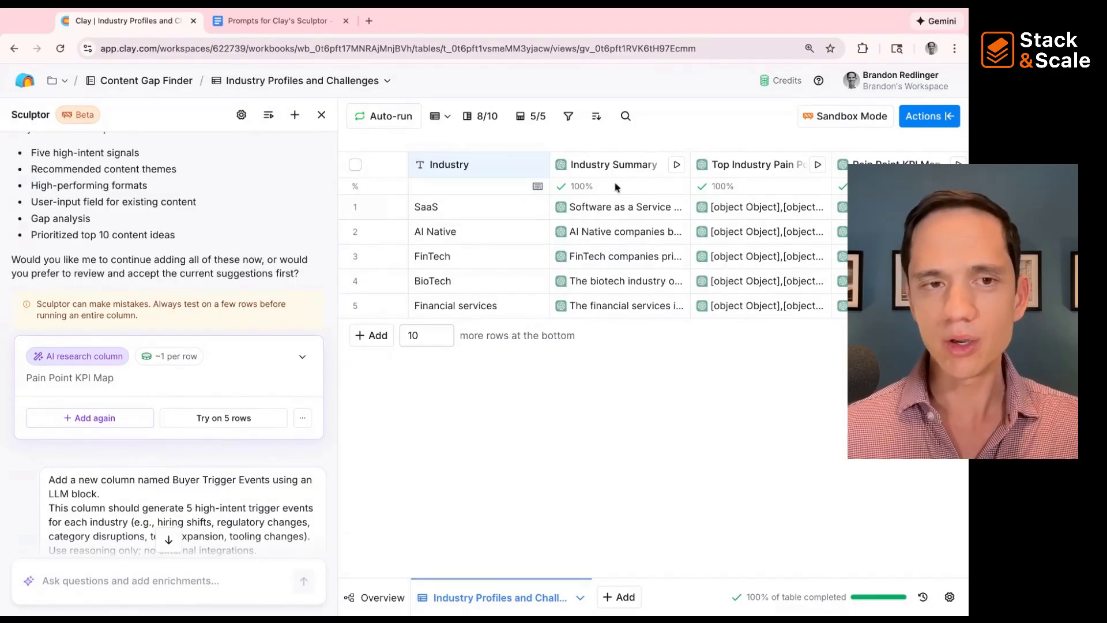
- Open the Industry Summary column's configuration, review its full prompt and defined outputs, and close it
left_click(612, 161)
left_click(600, 223)
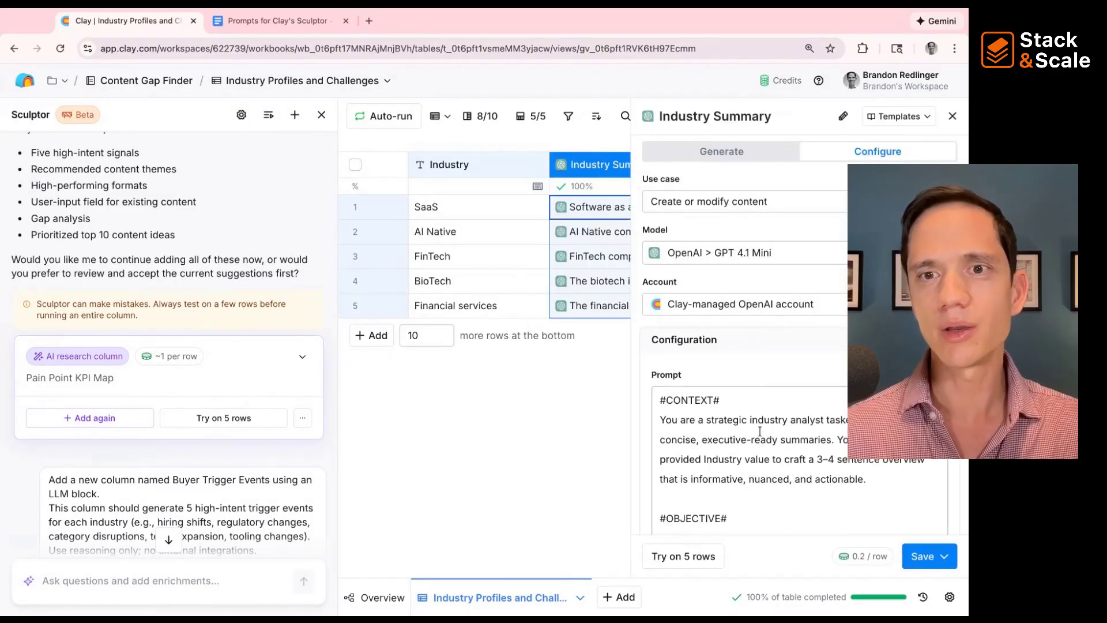
scroll(757, 424, "down", 6)
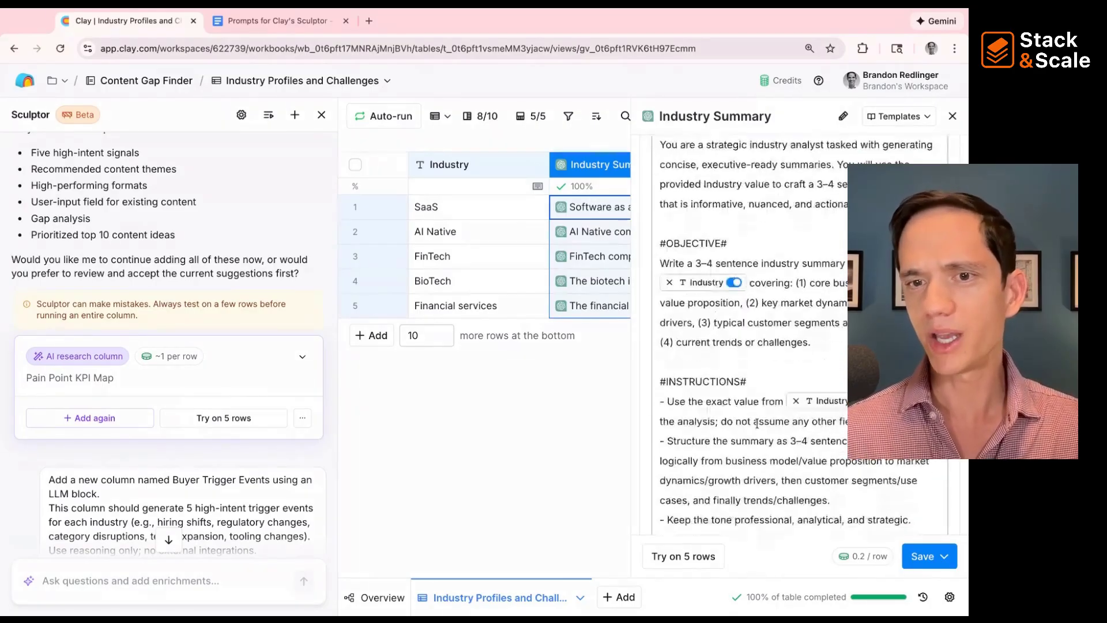
scroll(757, 424, "down", 15)
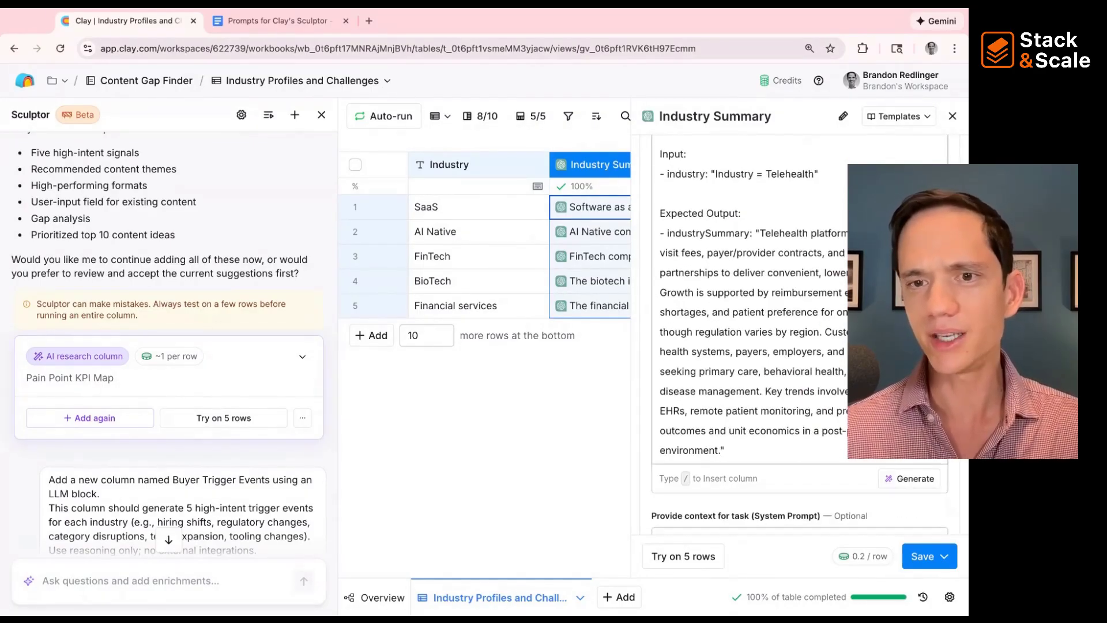
scroll(800, 481, "down", 1)
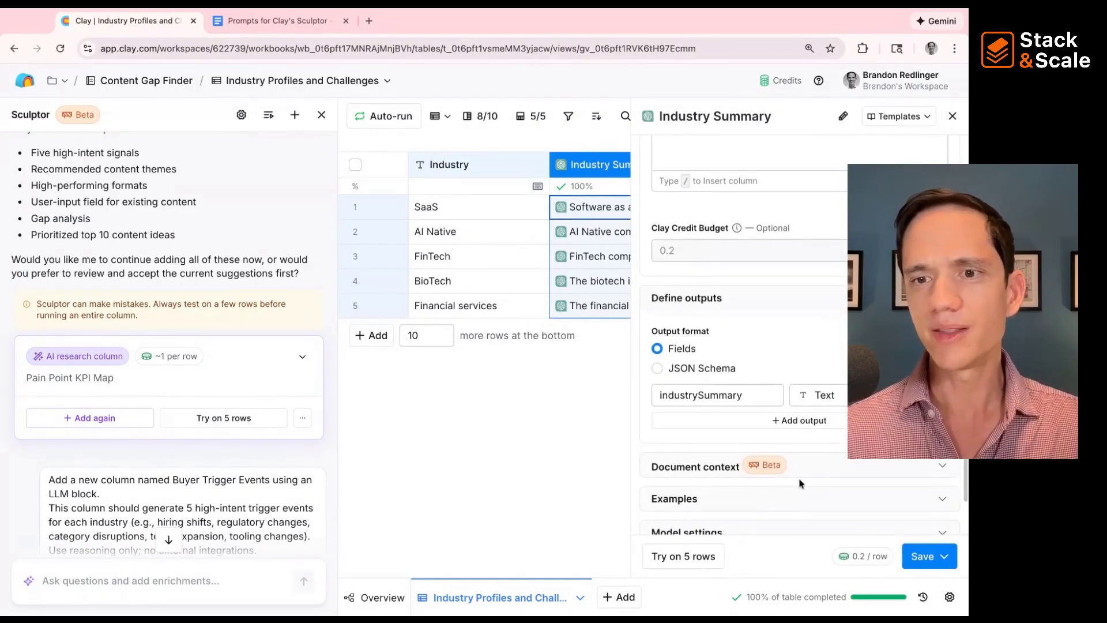
left_click(953, 116)
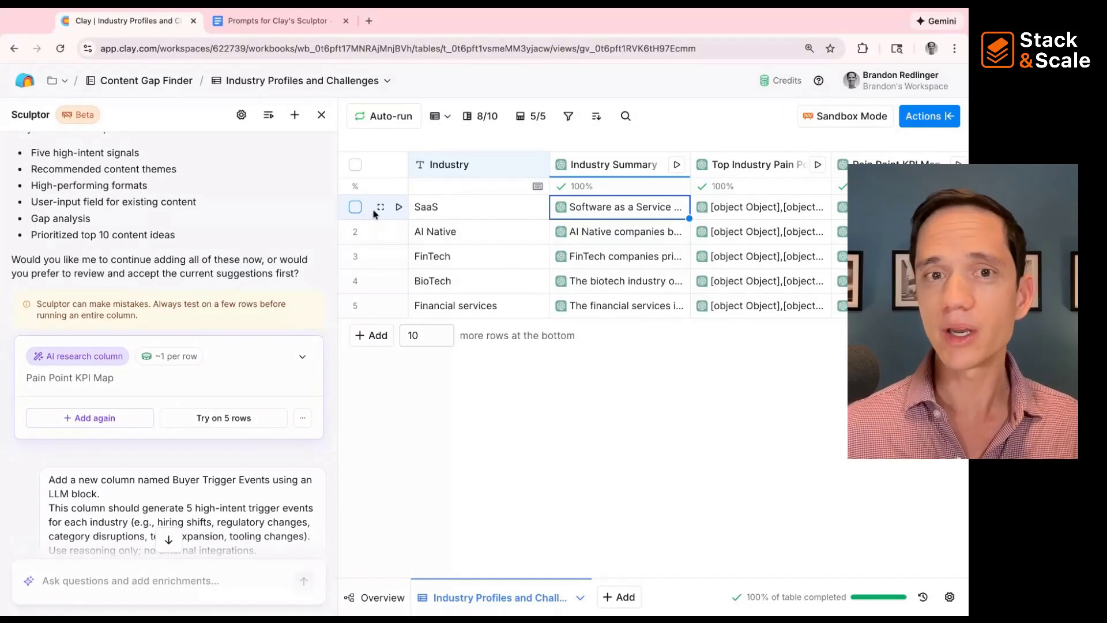
- Reopen the Industry Summary column's configuration to examine the prompt's instructions and examples, then close it
left_click(586, 167)
left_click(599, 225)
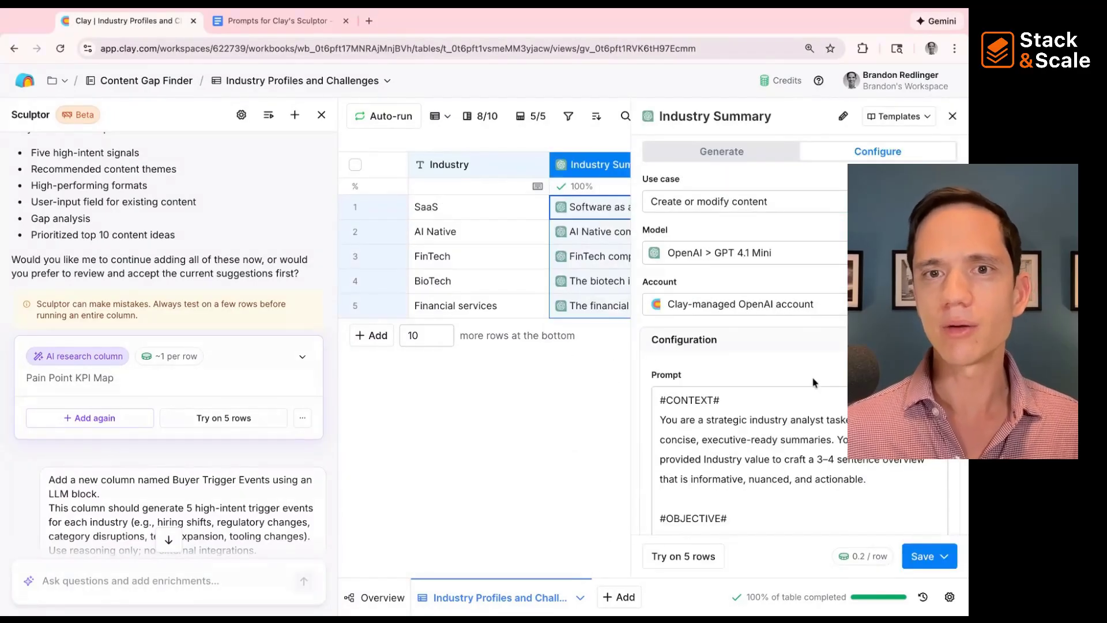
scroll(796, 404, "down", 10)
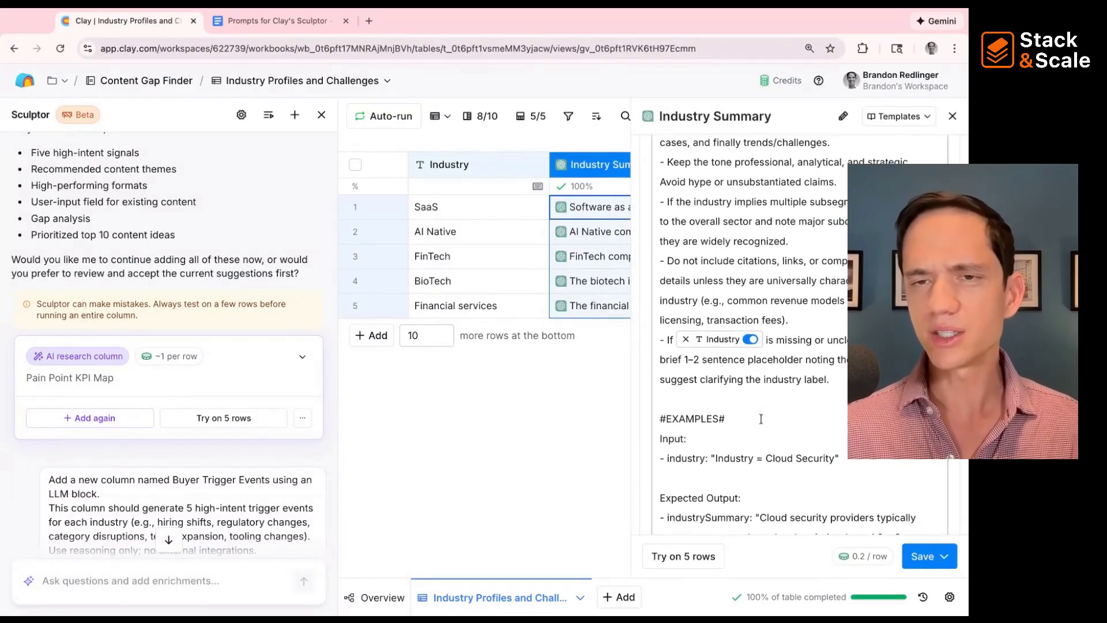
scroll(761, 419, "down", 1)
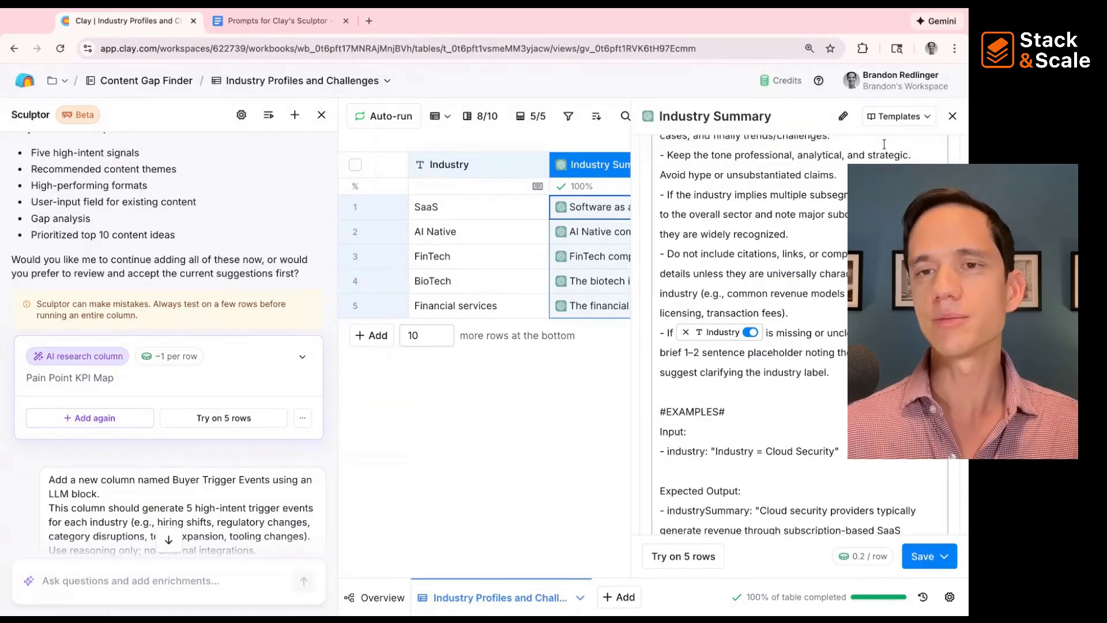
left_click(952, 116)
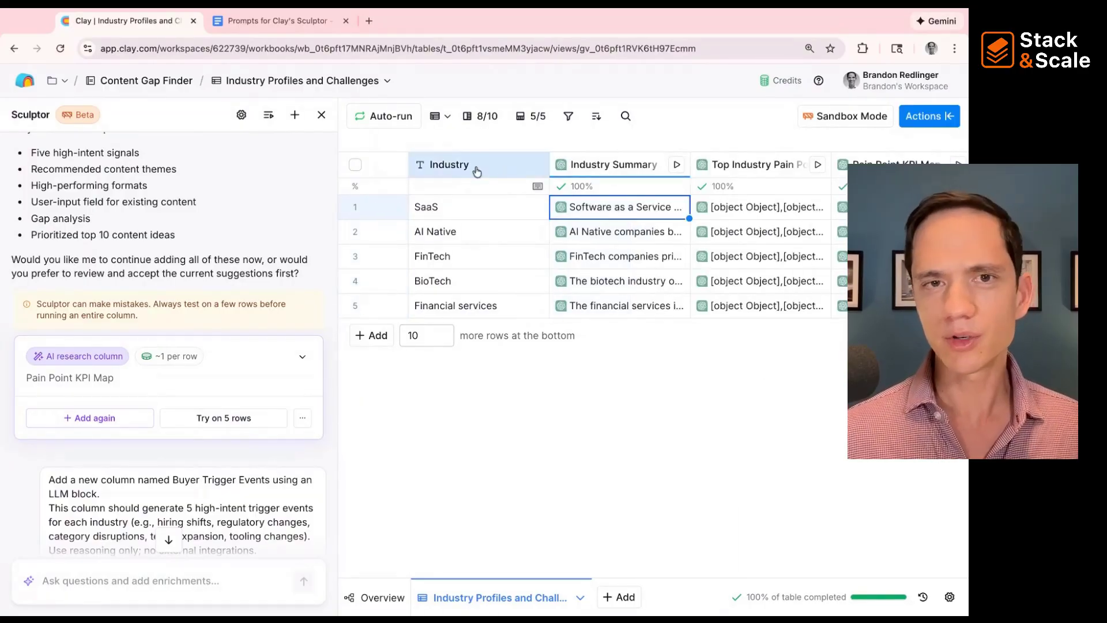
- Examine the Industry Summary column's settings from the use case and model through to the run settings
left_click(602, 166)
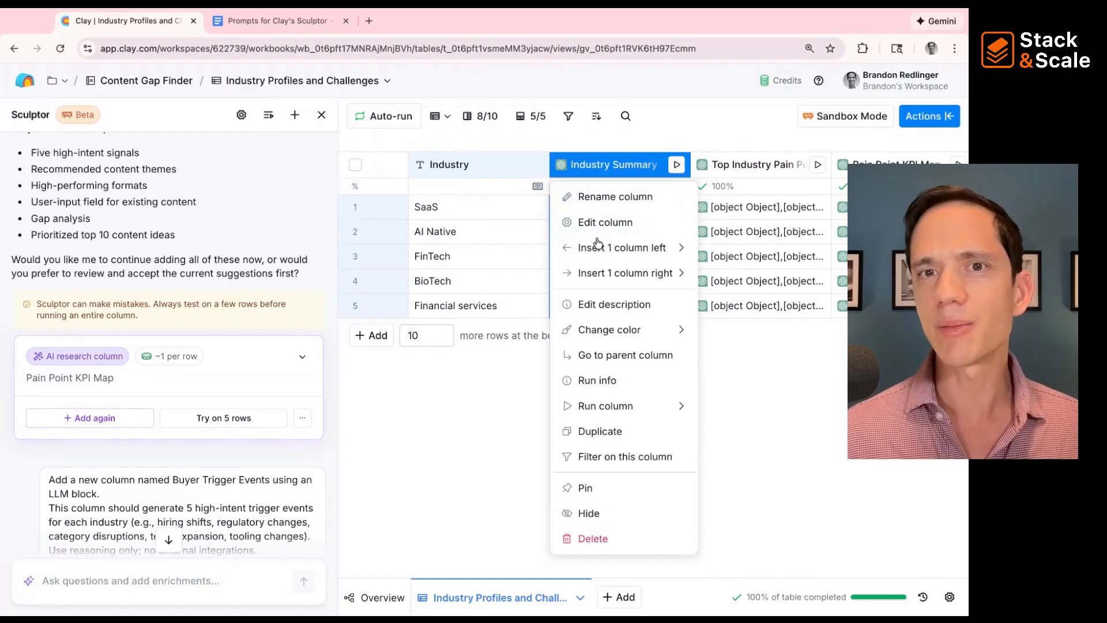
left_click(597, 222)
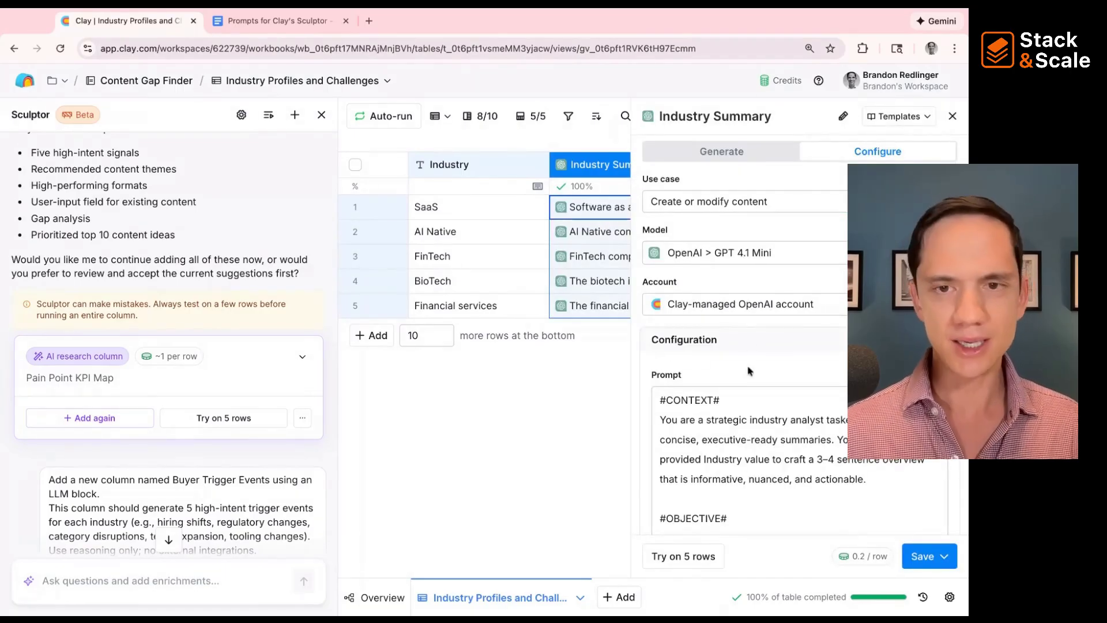
scroll(742, 442, "down", 3)
scroll(741, 441, "down", 15)
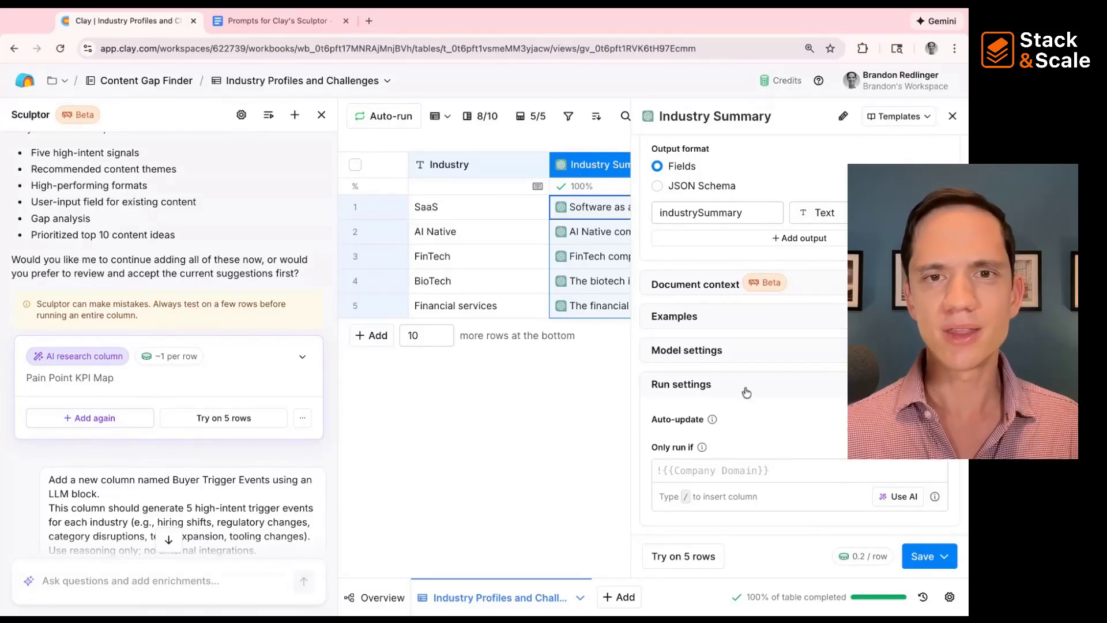
scroll(746, 392, "up", 15)
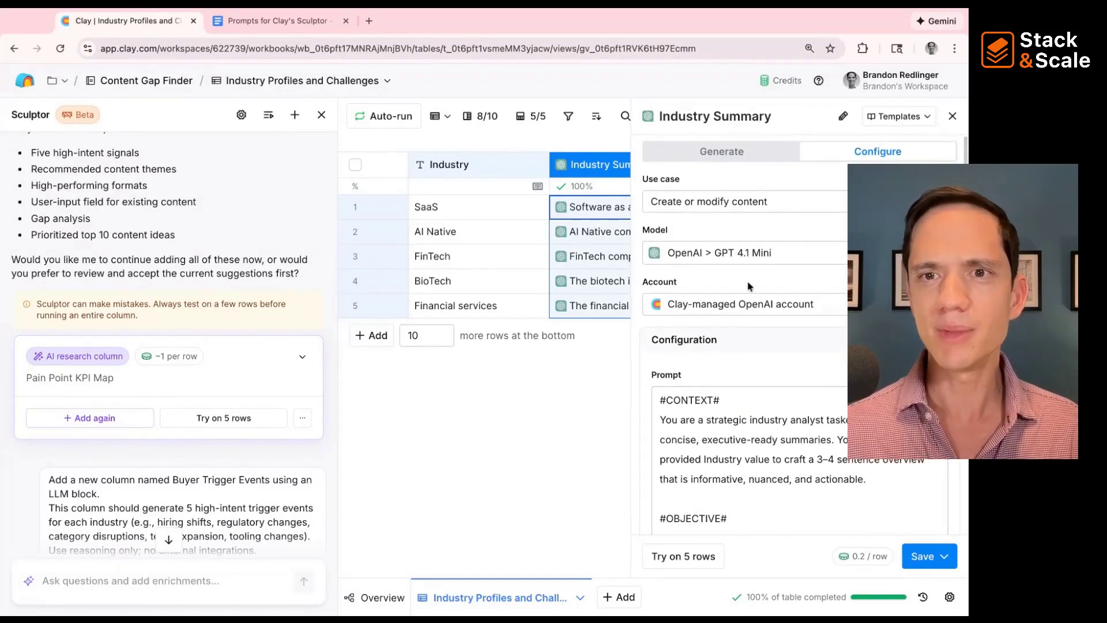
- Look over the AI models available for the Industry Summary column without choosing another one
left_click(729, 262)
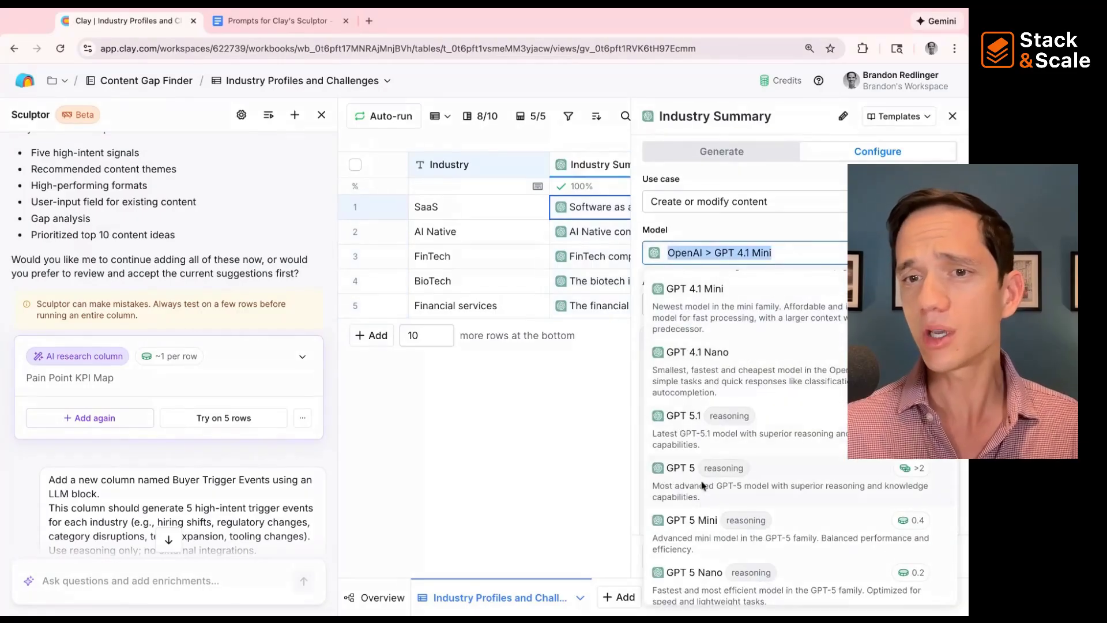
key("Escape")
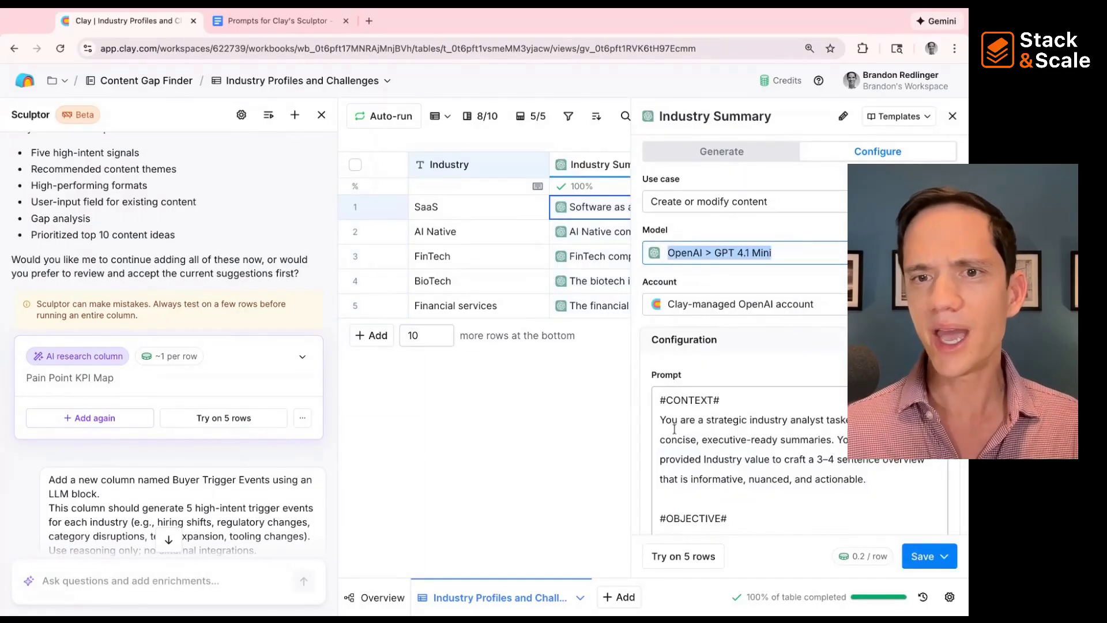
left_click(545, 425)
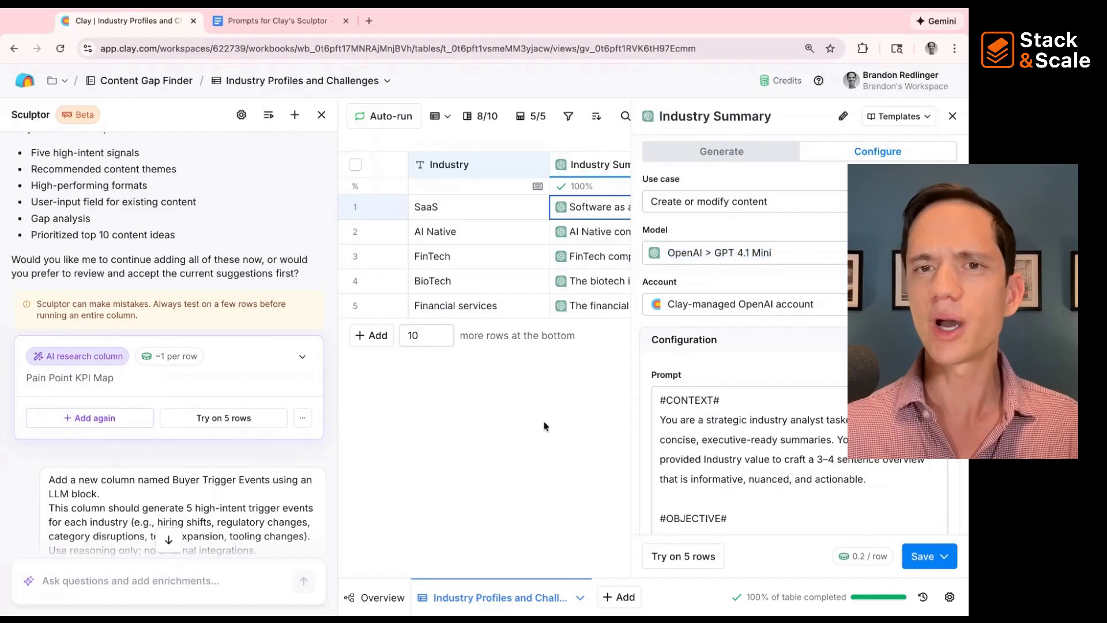
- Close the column settings and read the generated Industry Summary text for the SaaS row in its cell details
left_click(952, 115)
left_click(632, 211)
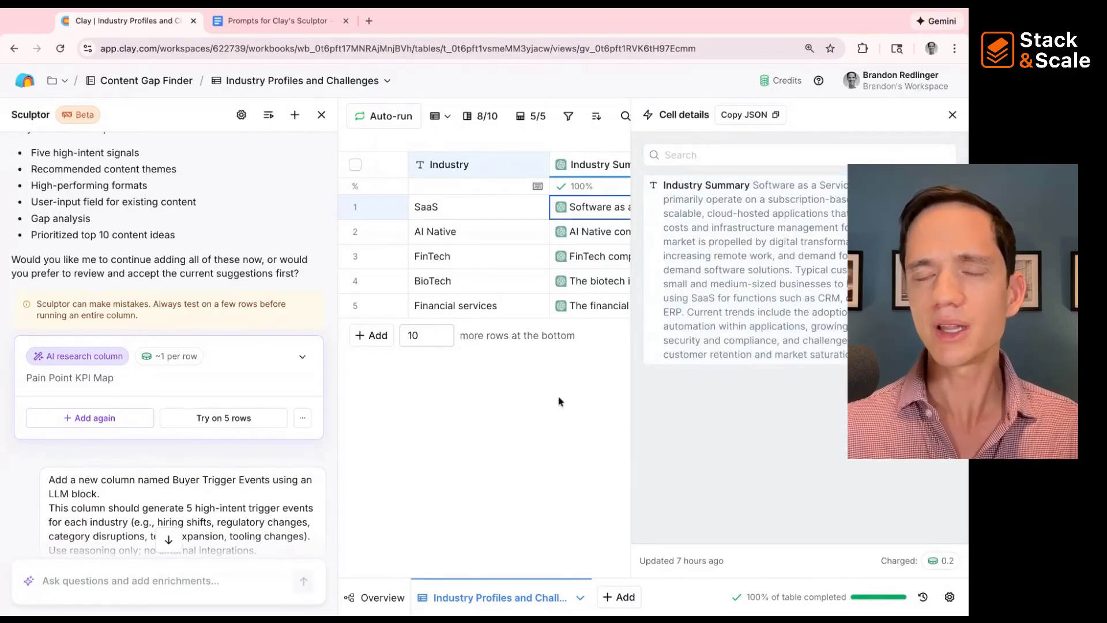
key("Escape")
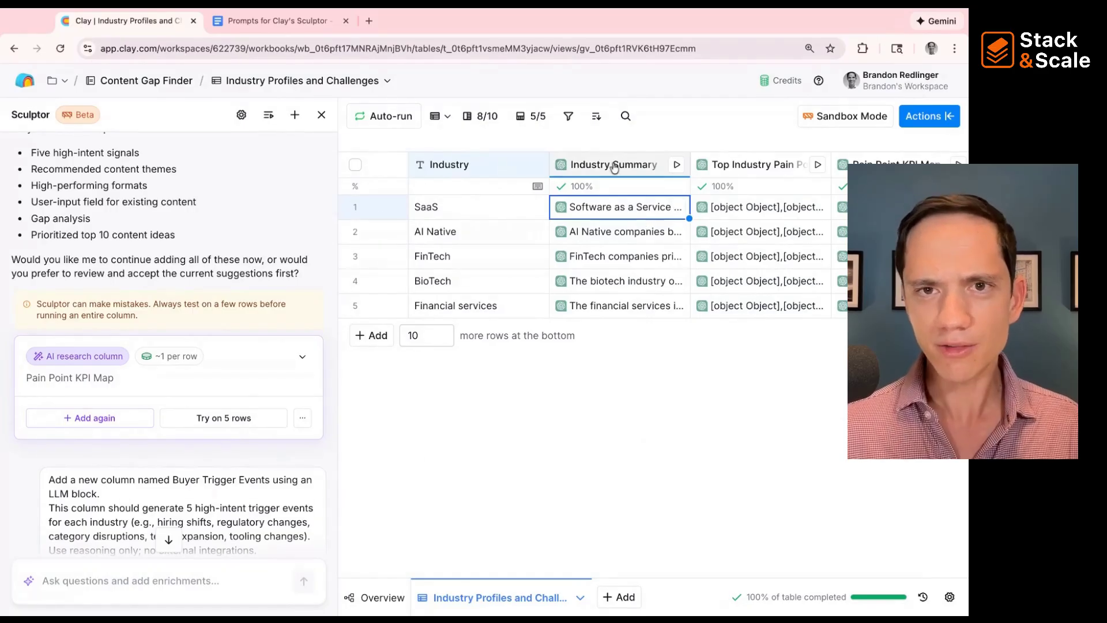
- Open the configuration of the Top Industry Pain Points column to view its model and prompt
scroll(614, 167, "right", 3)
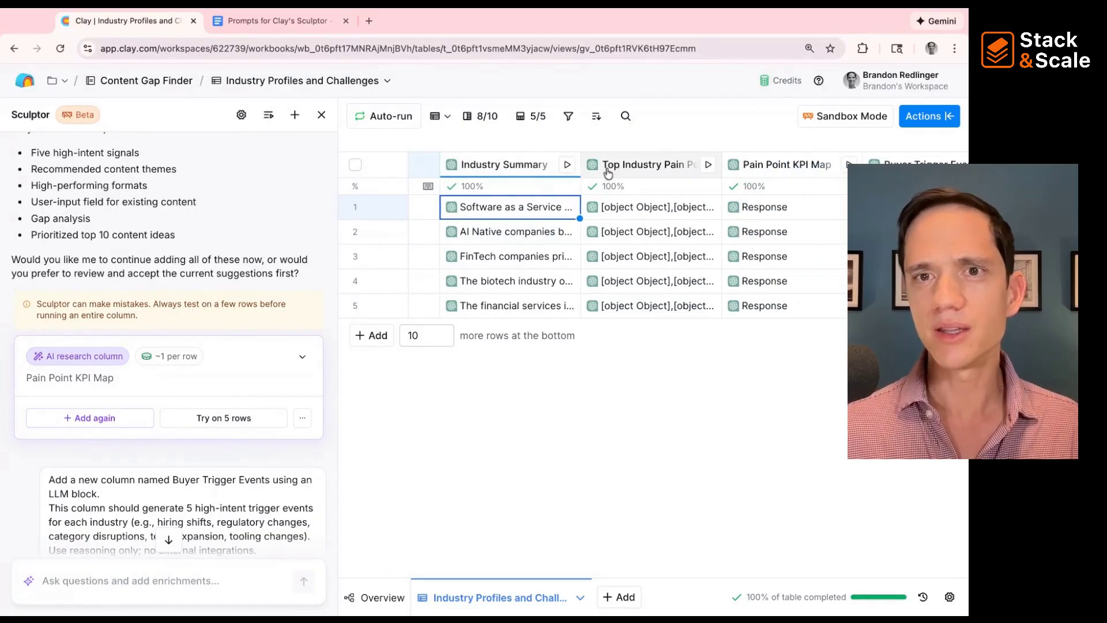
scroll(614, 170, "left", 3)
scroll(620, 172, "right", 3)
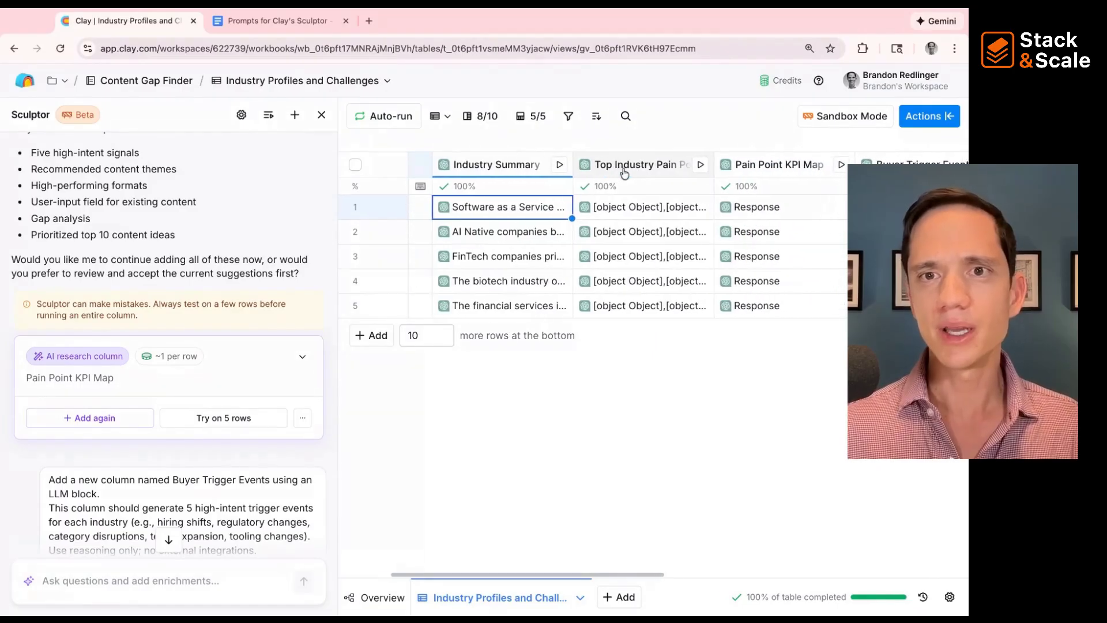
scroll(624, 172, "right", 1)
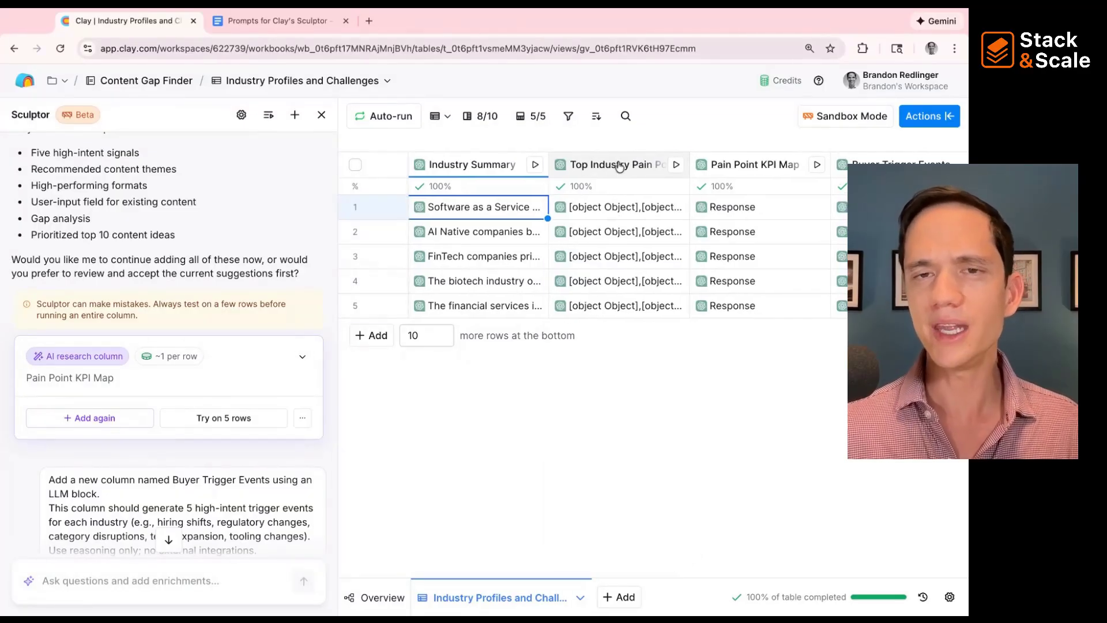
left_click(619, 166)
left_click(600, 226)
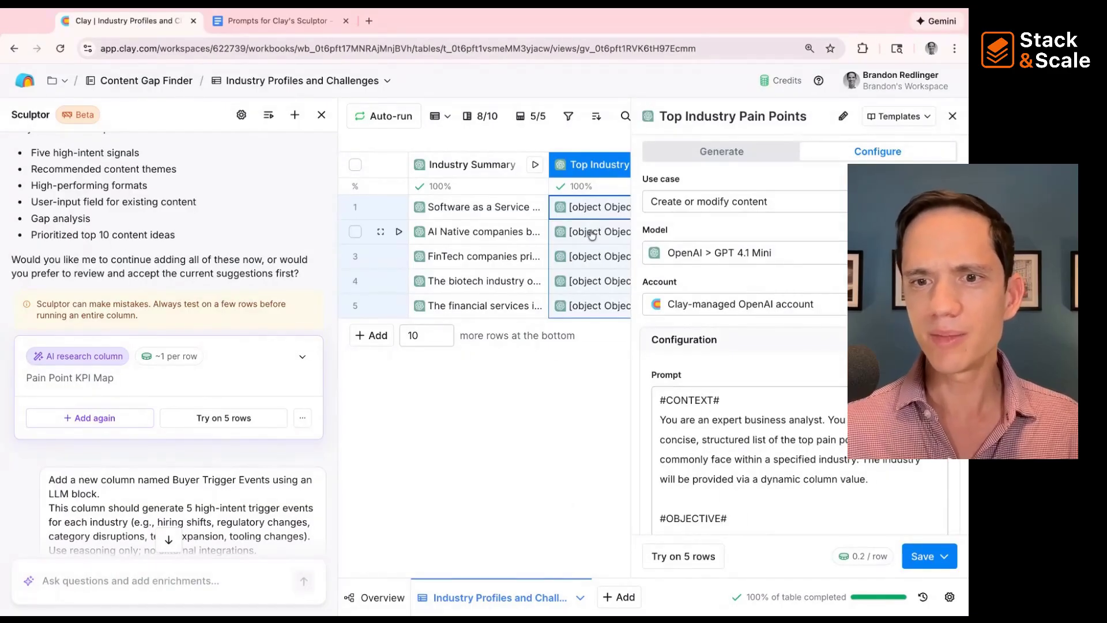
- Inspect the SaaS row's Top Industry Pain Points cell details, expanding pain points 0 and 1, and close them
left_click(592, 208)
left_click(657, 186)
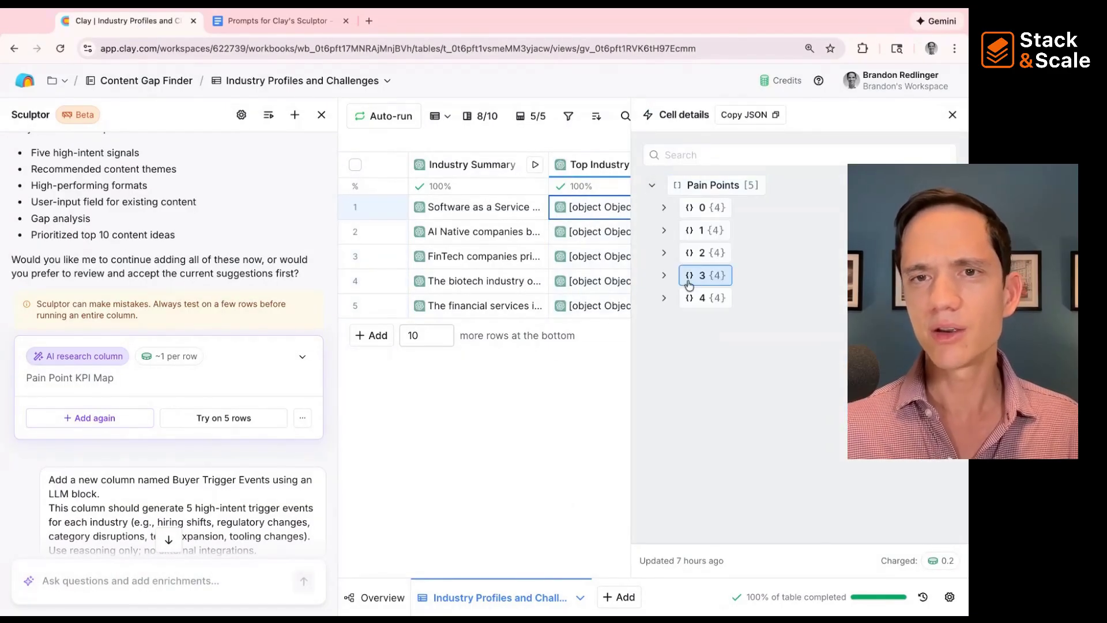
left_click(664, 207)
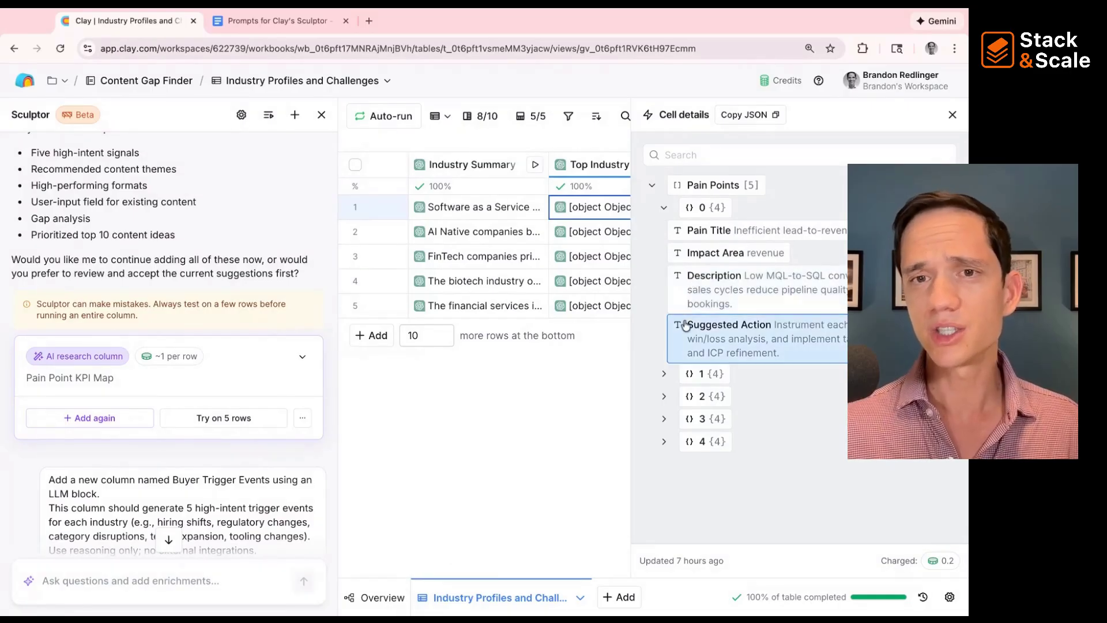
left_click(665, 375)
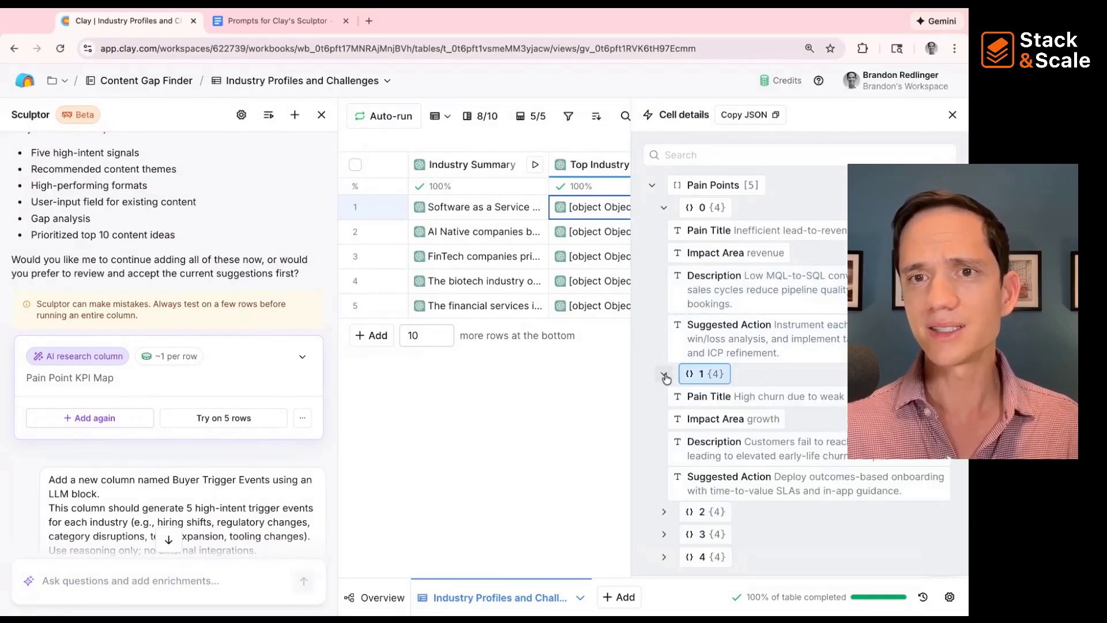
scroll(666, 378, "down", 1)
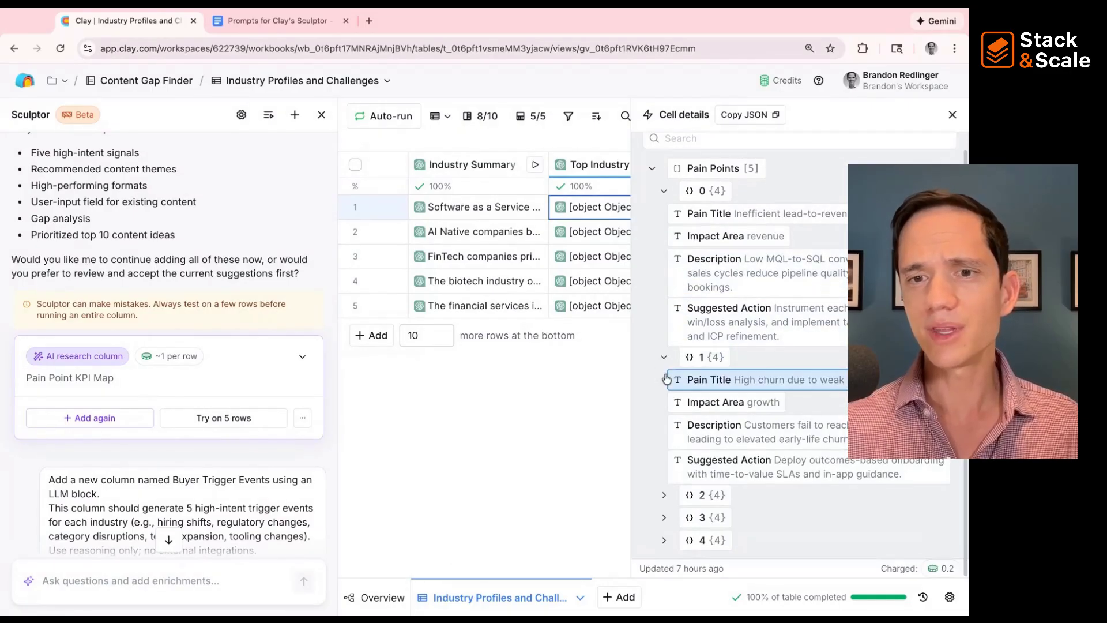
left_click(952, 115)
scroll(597, 318, "right", 3)
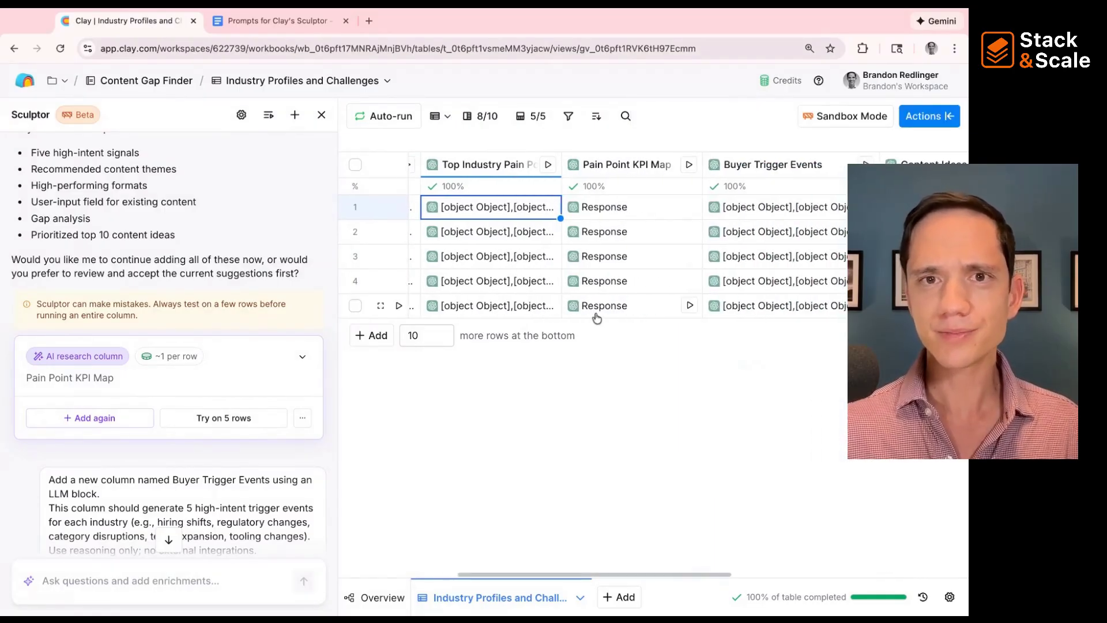
scroll(502, 167, "left", 1)
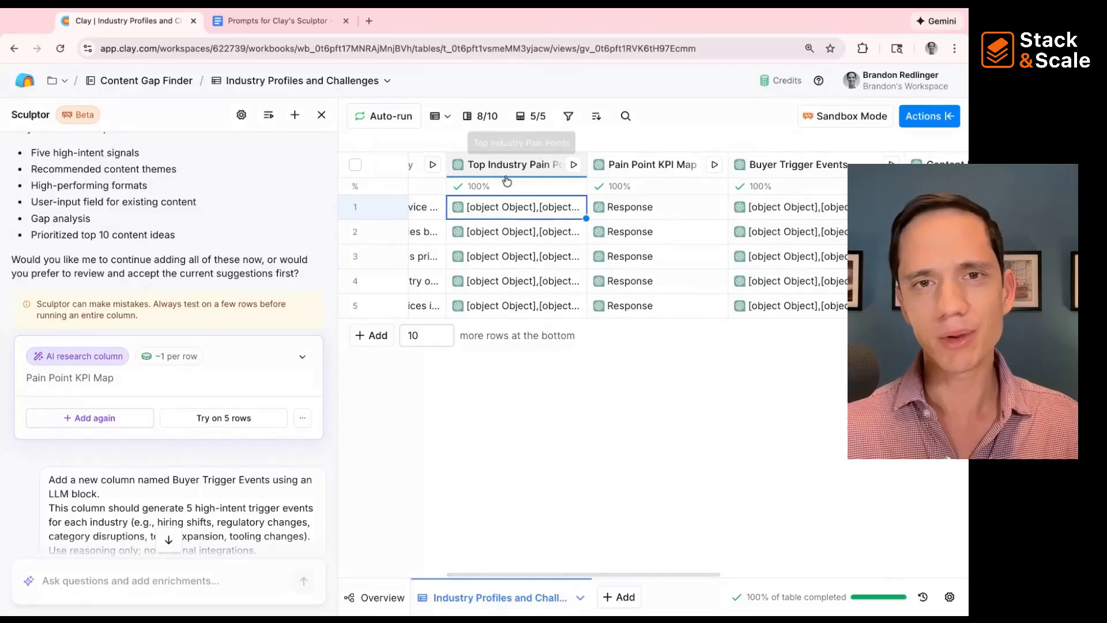
- Review the prompt and JSON output schema of the Pain Point KPI Map column, then close its configuration and the Sculptor chat
scroll(507, 181, "right", 2)
left_click(508, 172)
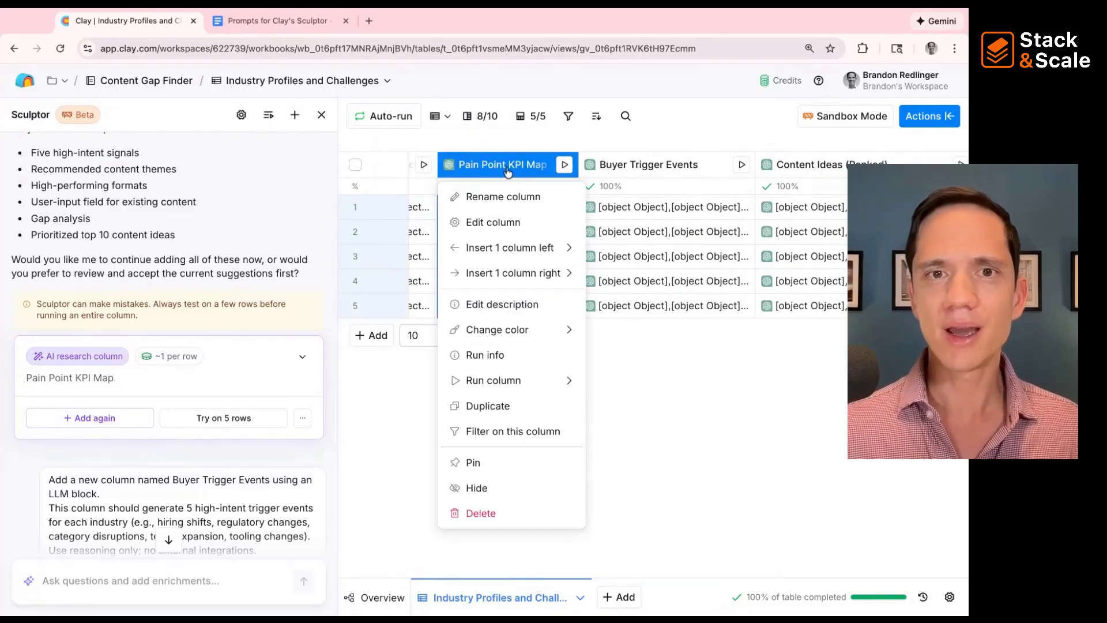
left_click(497, 222)
scroll(776, 423, "down", 3)
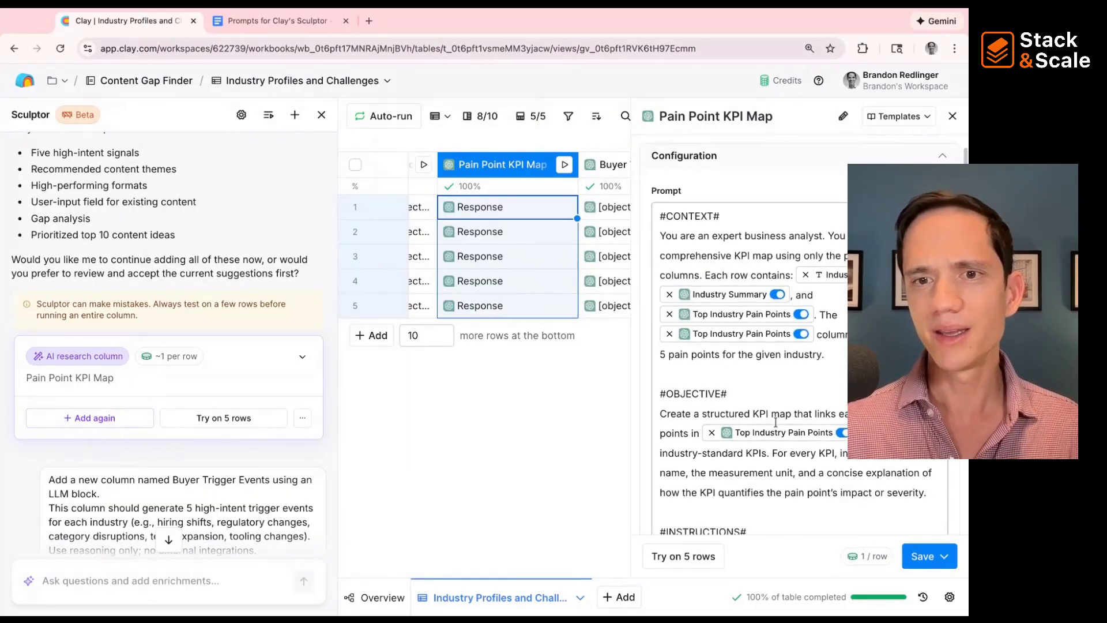
scroll(776, 422, "down", 10)
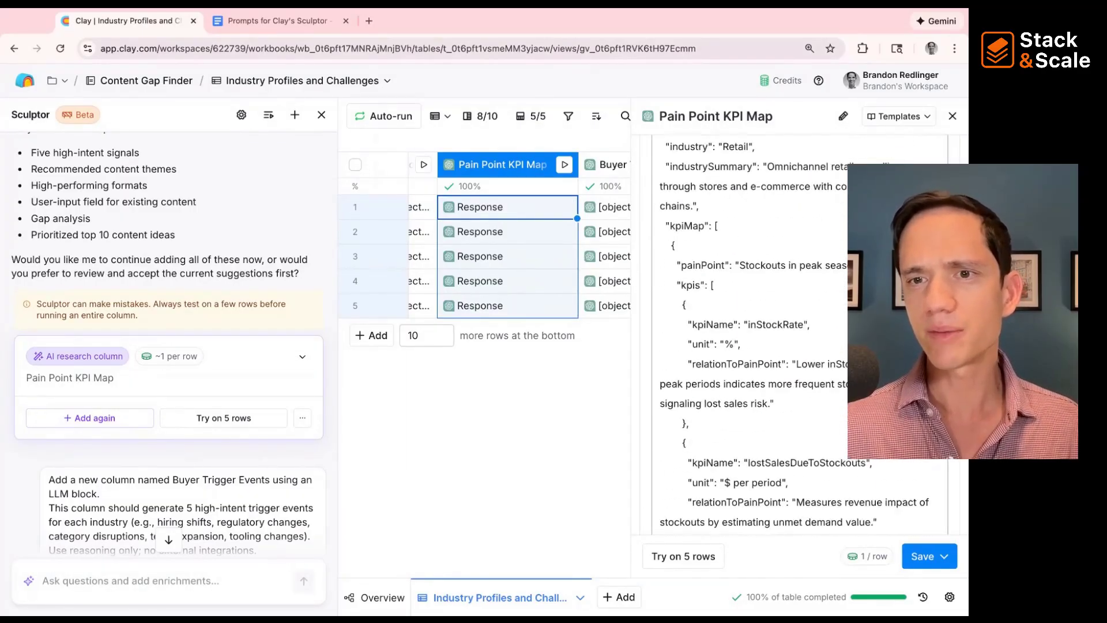
scroll(775, 423, "down", 10)
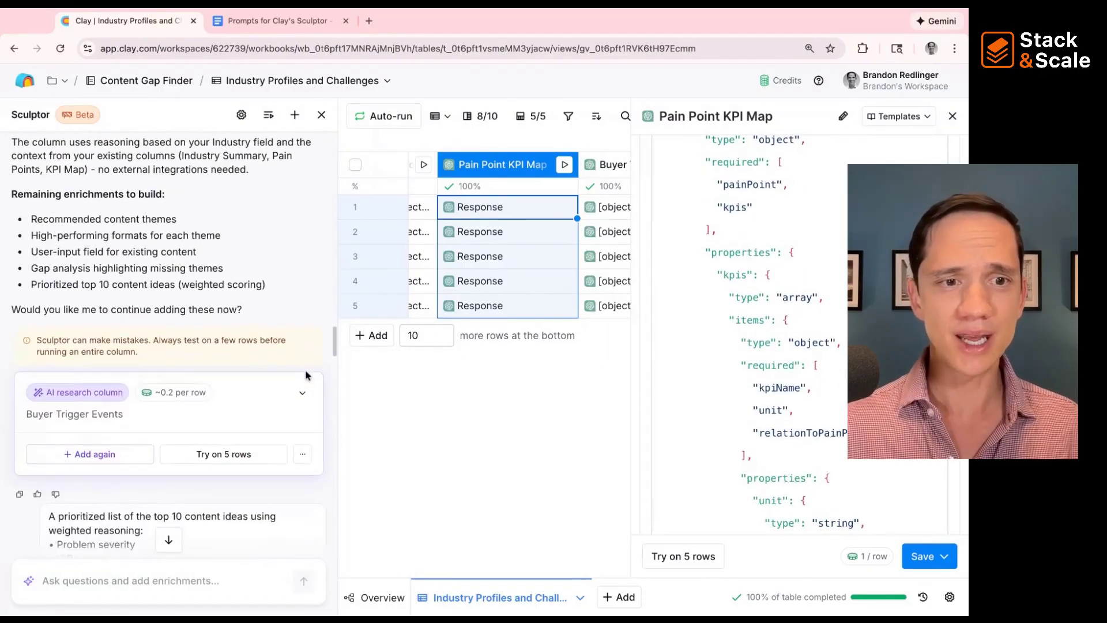
left_click(952, 116)
left_click(321, 115)
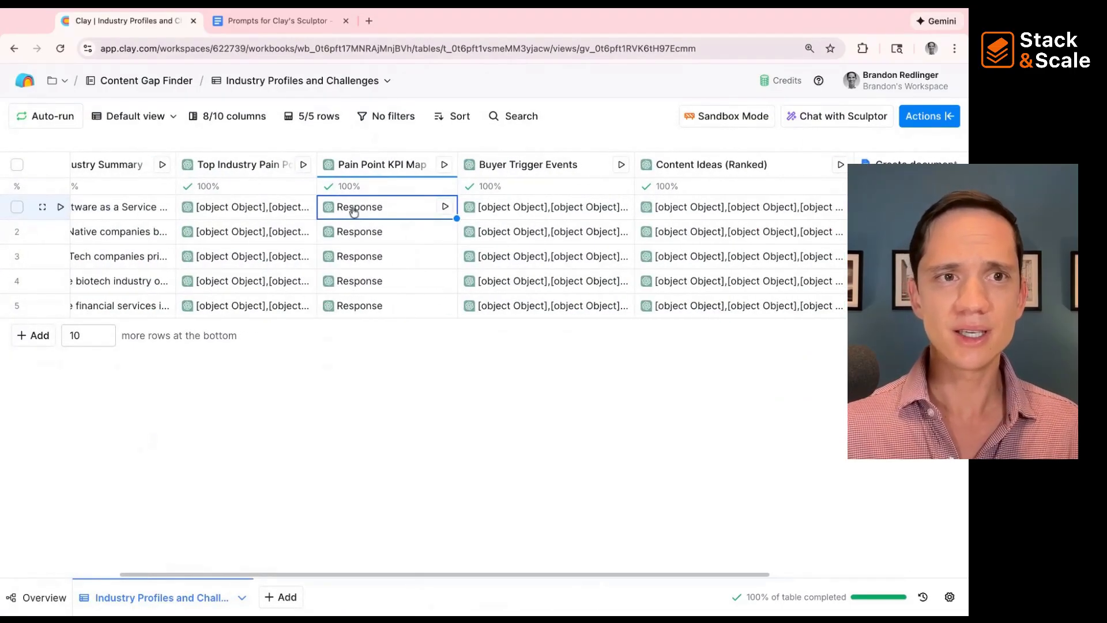
- Inspect the SaaS row's Pain Point KPI Map cell details, expanding KPIs 0 and 1 of the first pain point, and close them
left_click(343, 214)
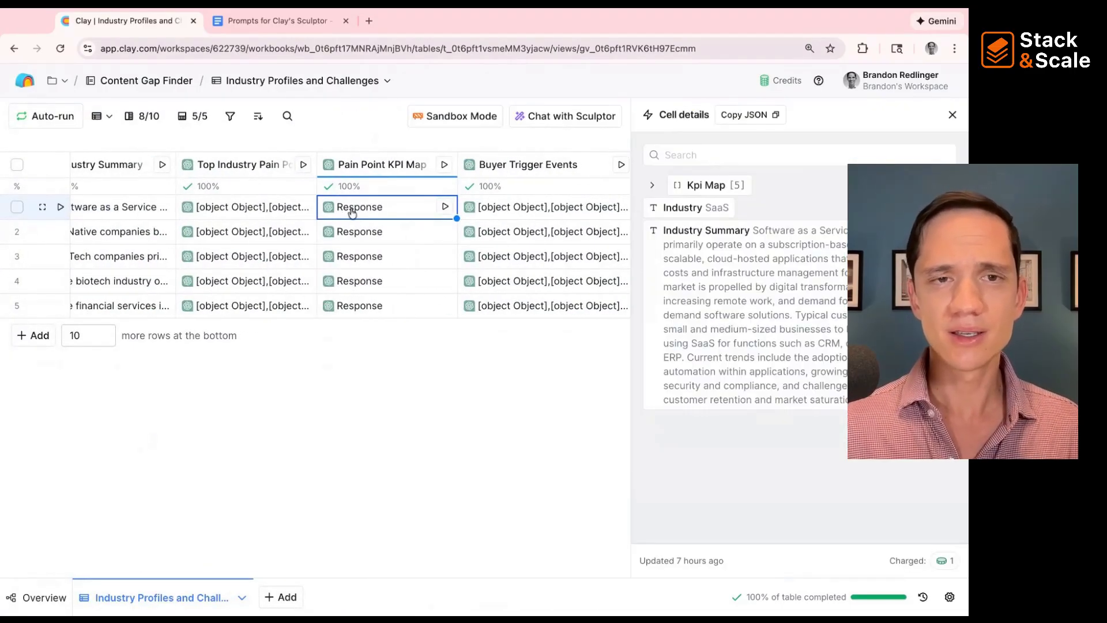
left_click(652, 184)
left_click(664, 208)
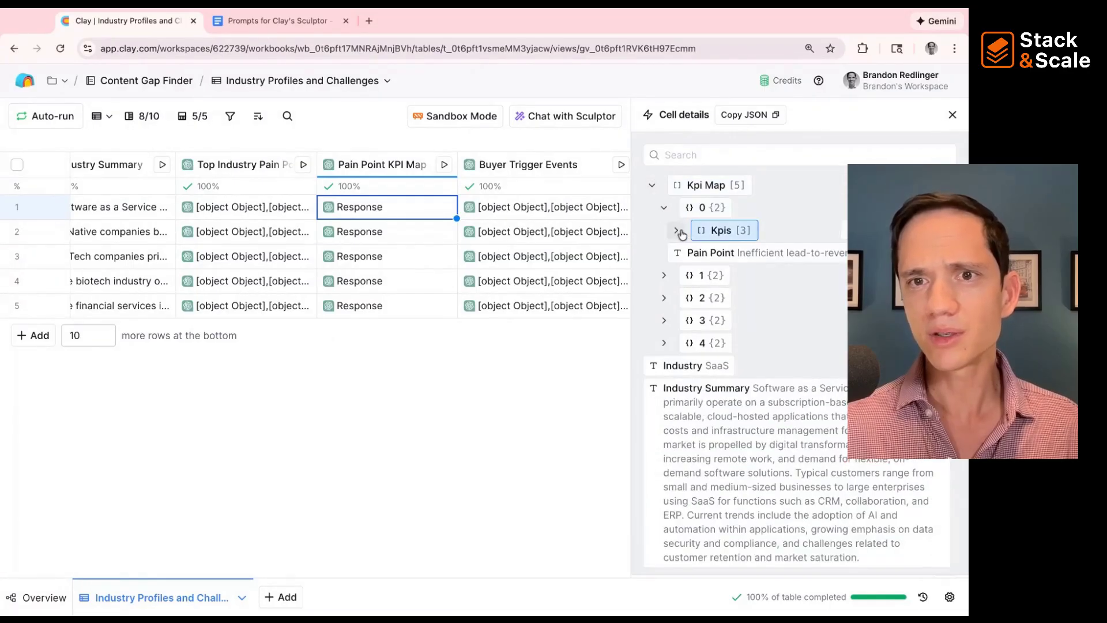
left_click(678, 230)
left_click(688, 252)
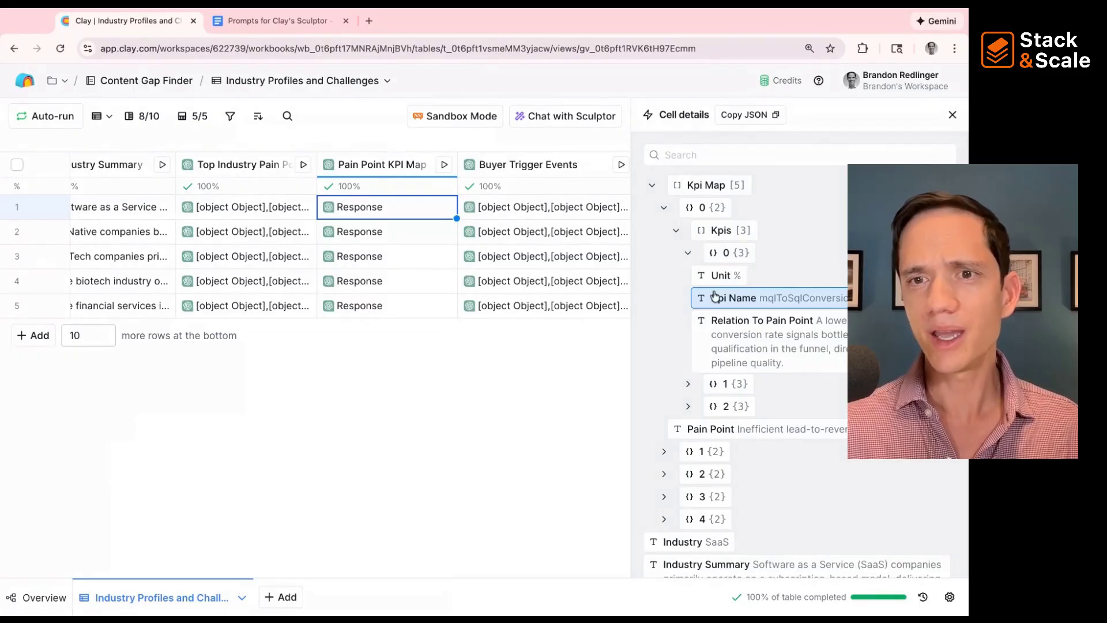
scroll(750, 369, "down", 1)
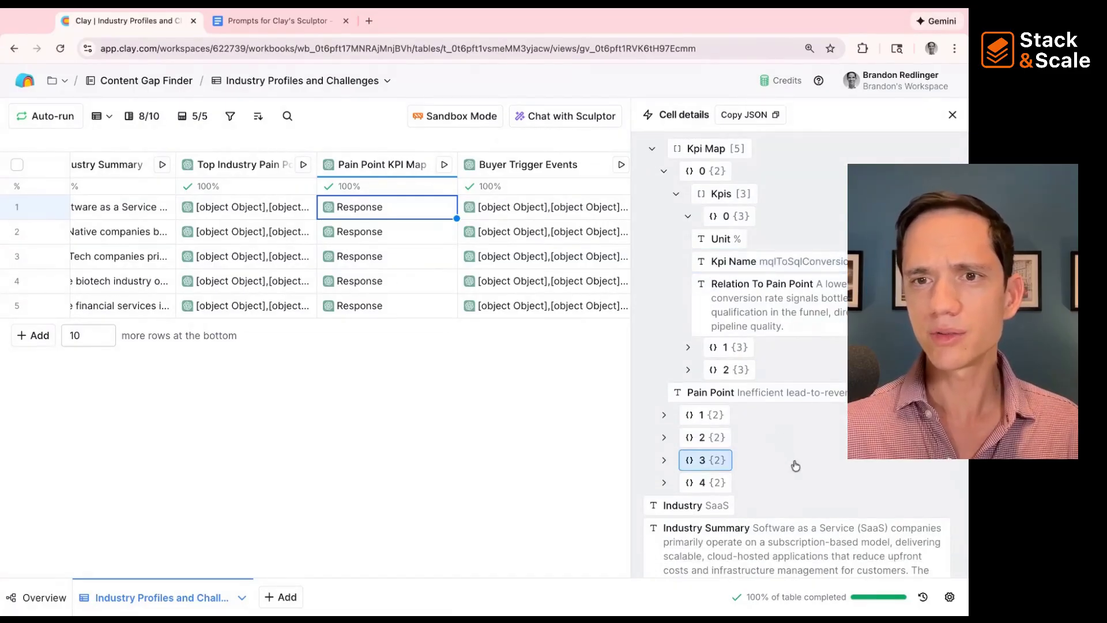
left_click(690, 349)
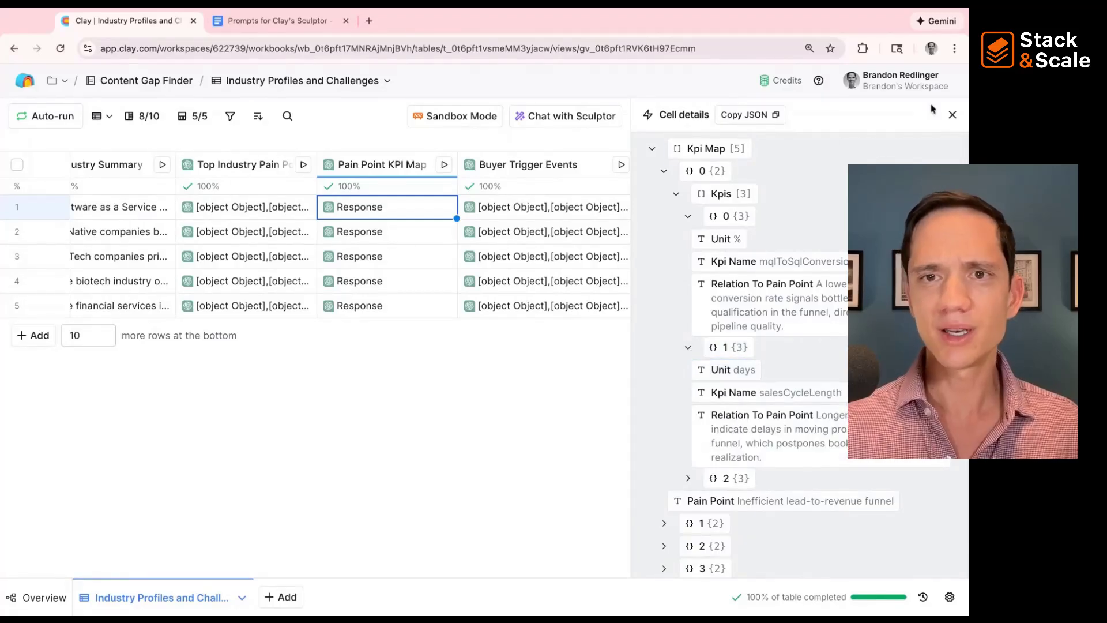
left_click(953, 114)
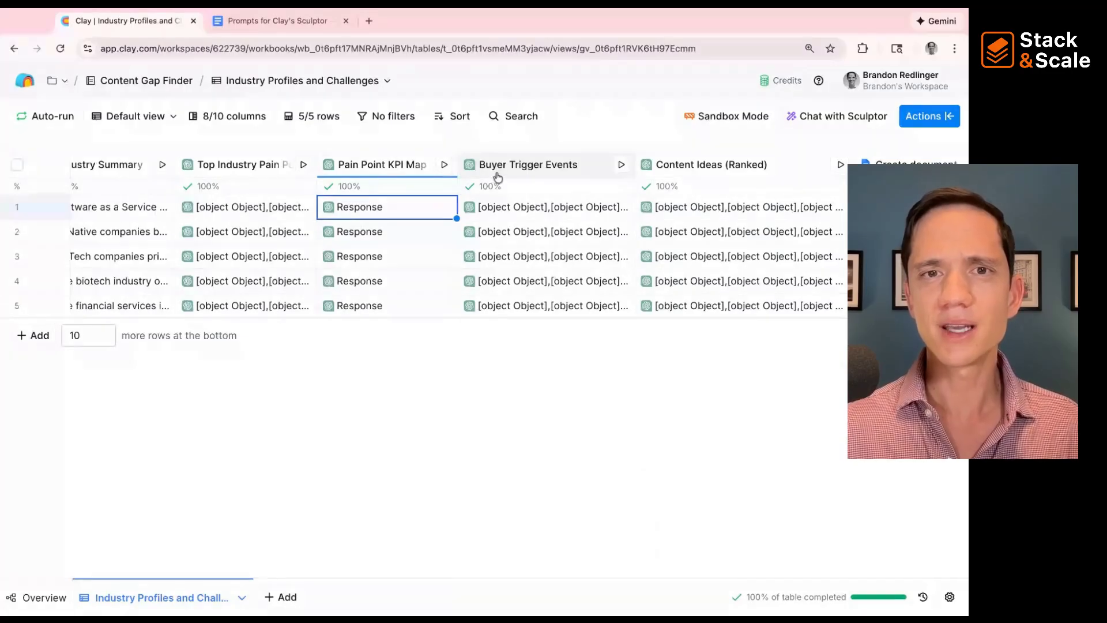
- Inspect the SaaS row's Buyer Trigger Events cell details, expanding trigger events 0 and 1, and close them
left_click(503, 217)
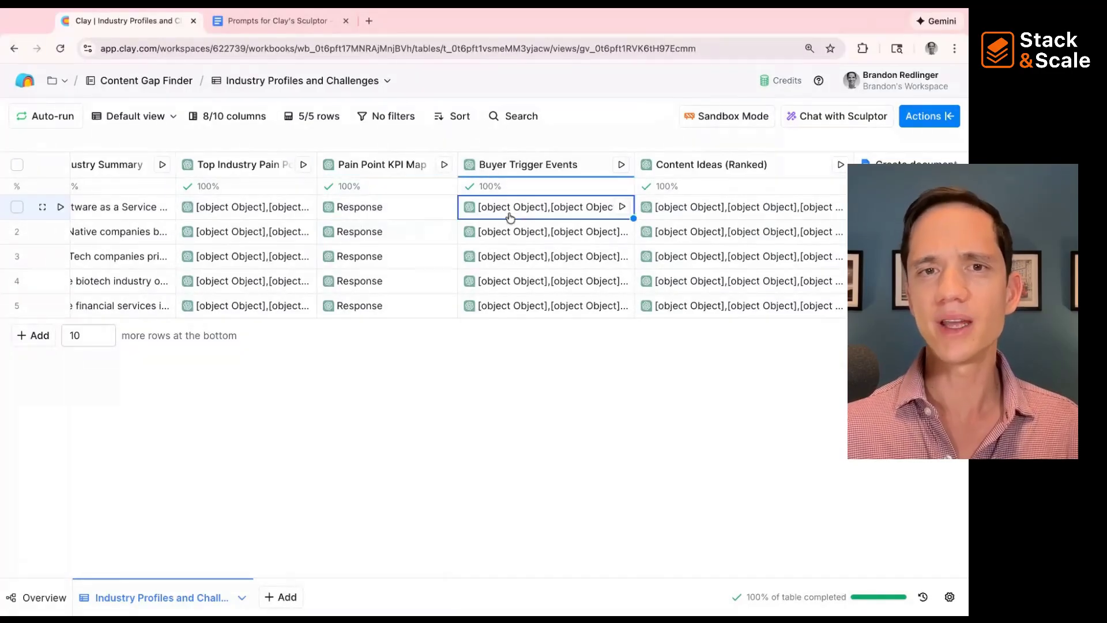
left_click(652, 185)
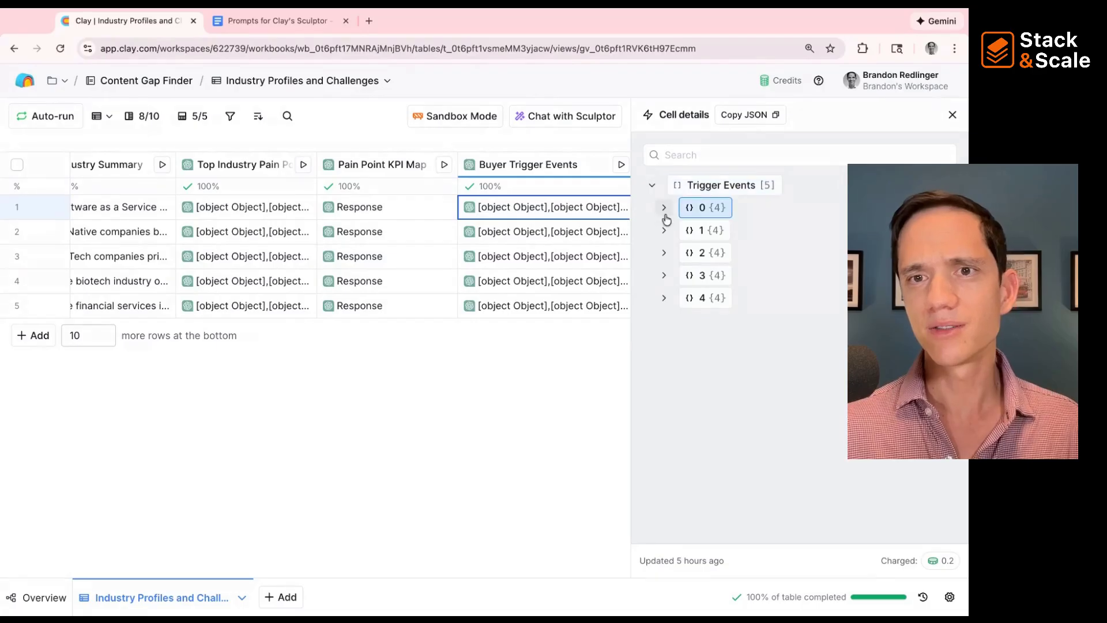
left_click(663, 208)
left_click(664, 375)
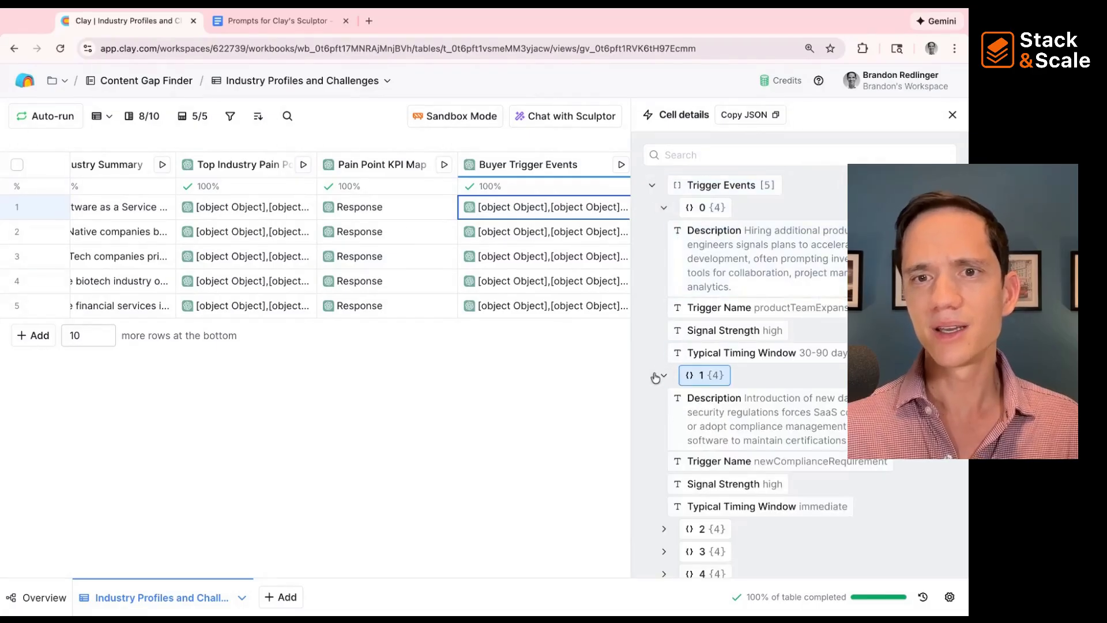
left_click(953, 115)
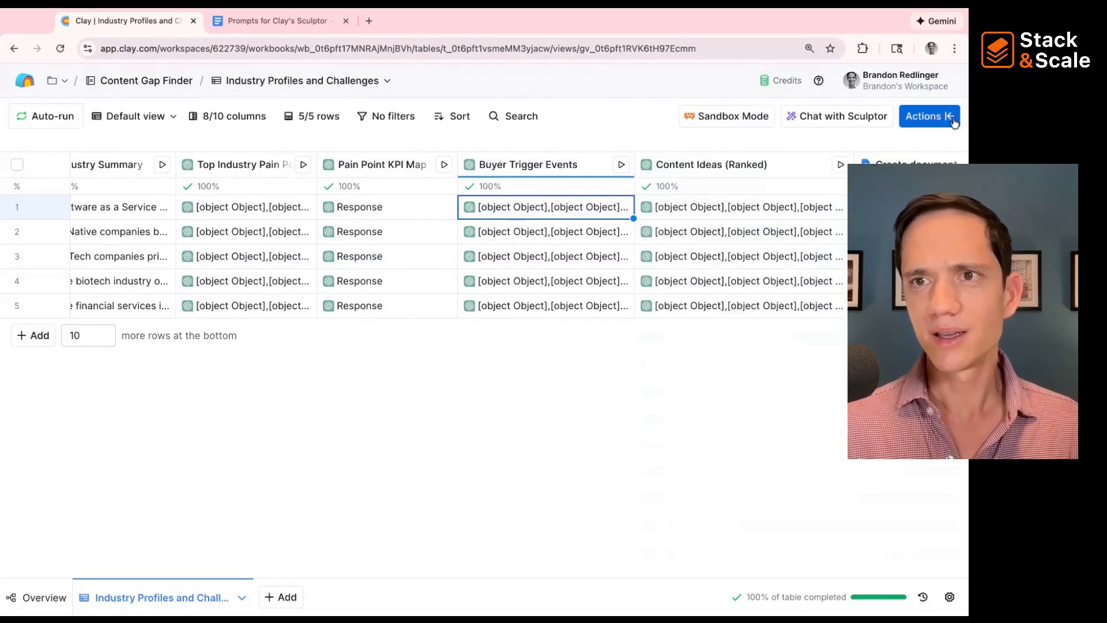
- Open the configuration of the Content Ideas (Ranked) column and skim its prompt through to the JSON output schema
left_click(669, 165)
left_click(672, 223)
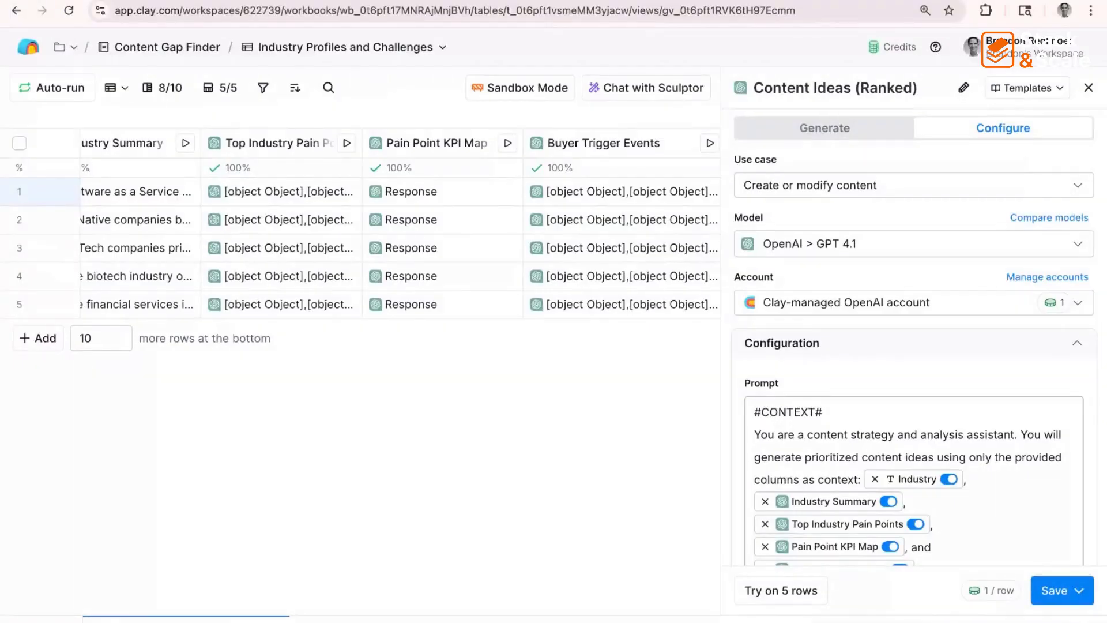
scroll(914, 340, "down", 5)
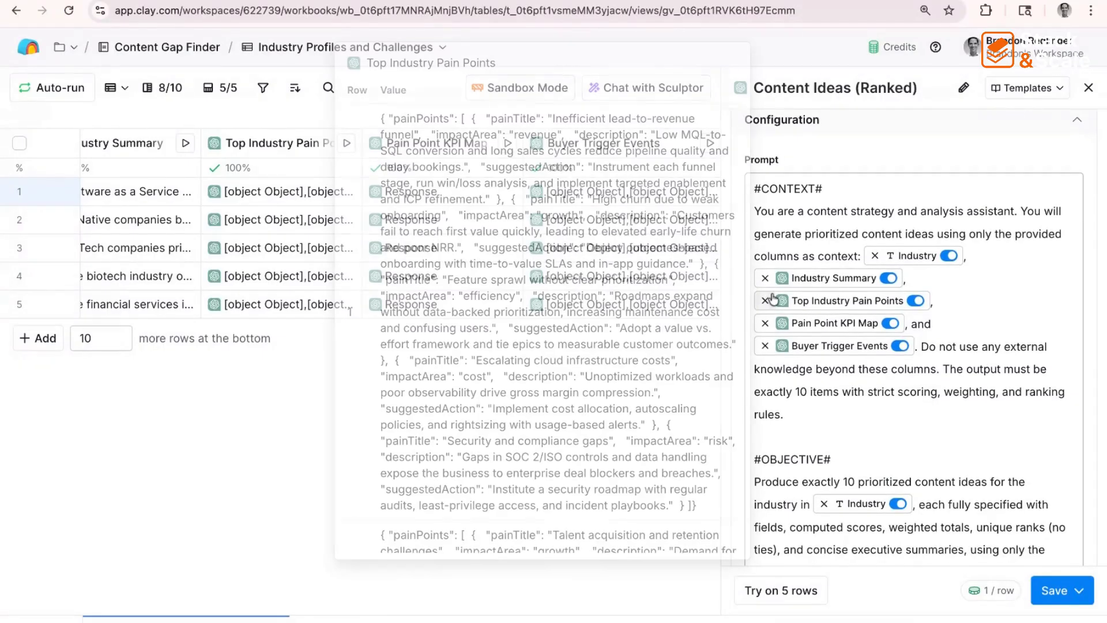
scroll(865, 339, "down", 15)
scroll(865, 339, "down", 20)
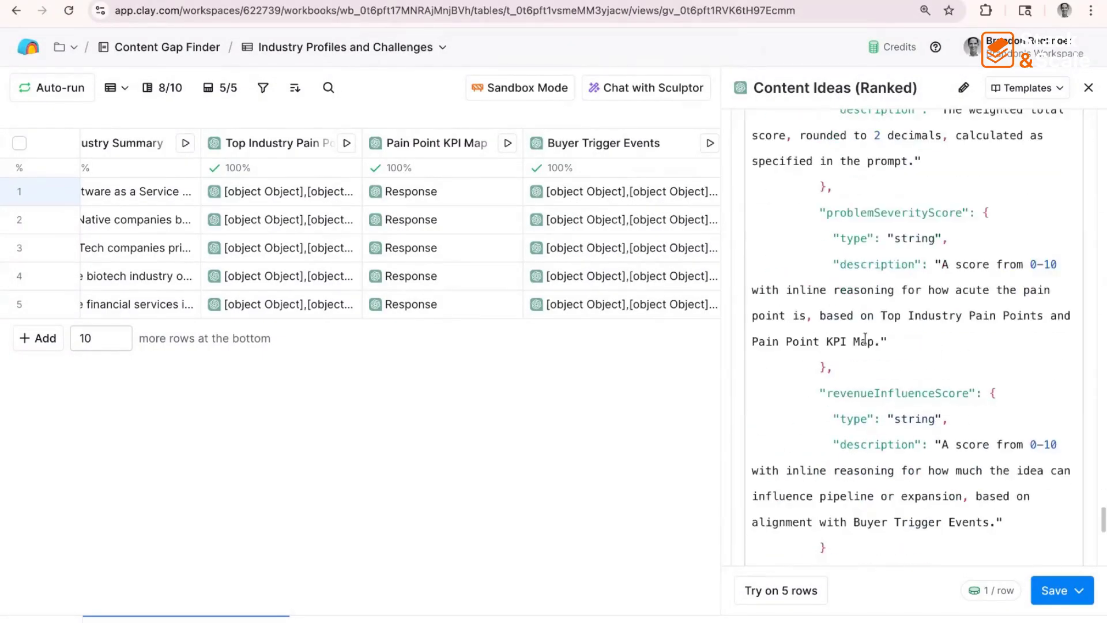
- Re-read the Content Ideas (Ranked) prompt's required fields, consistency checks and example output, and return to the model settings
scroll(864, 345, "up", 15)
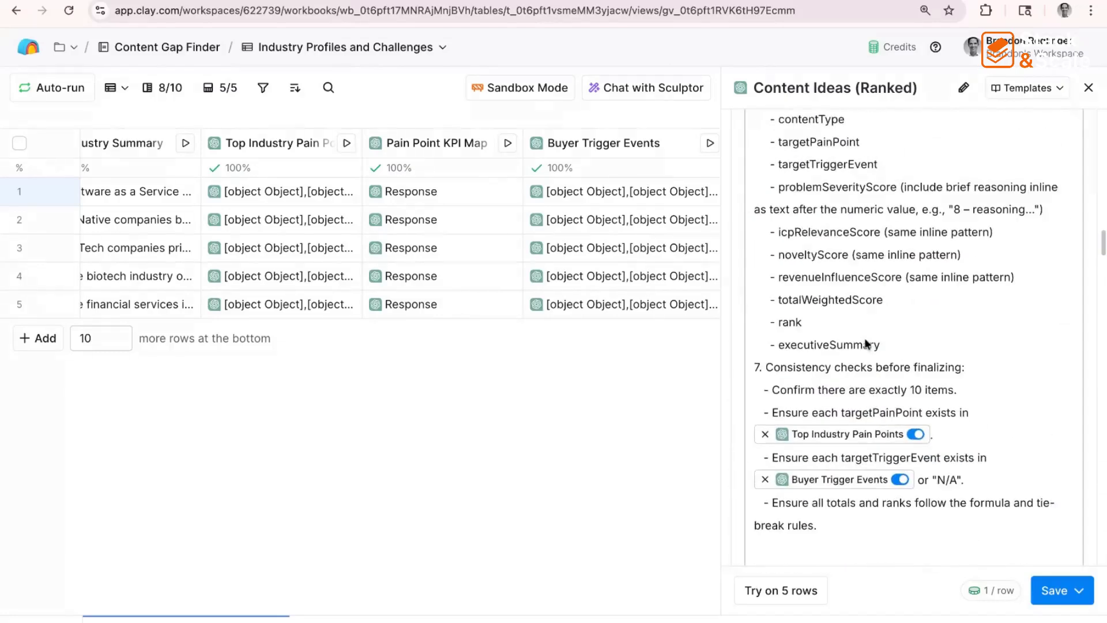
scroll(914, 344, "down", 12)
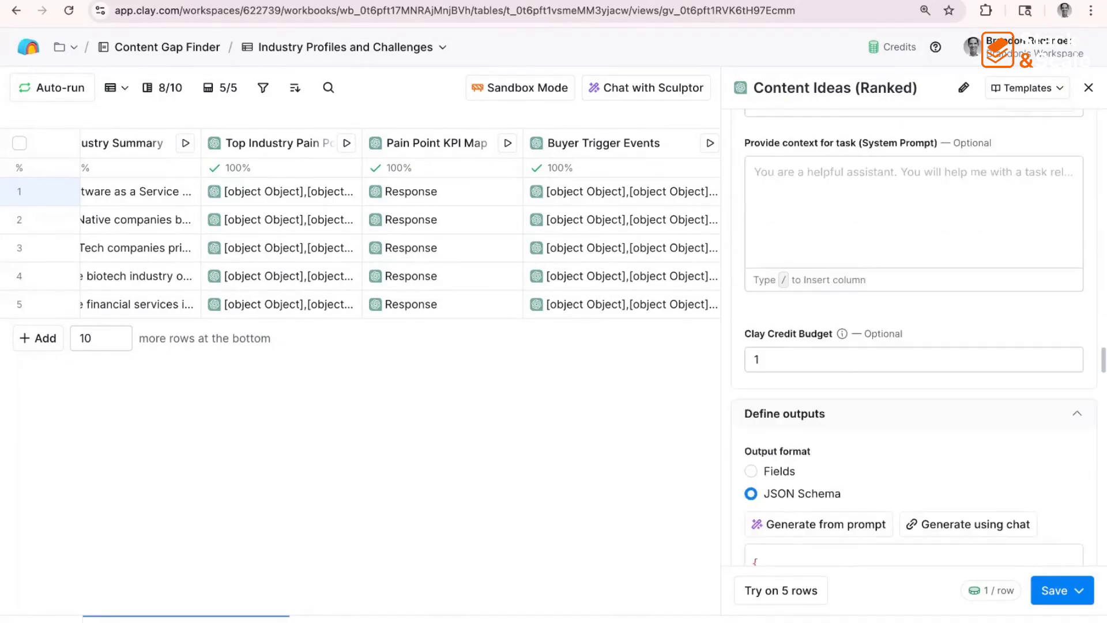
scroll(914, 344, "up", 8)
scroll(914, 345, "up", 2)
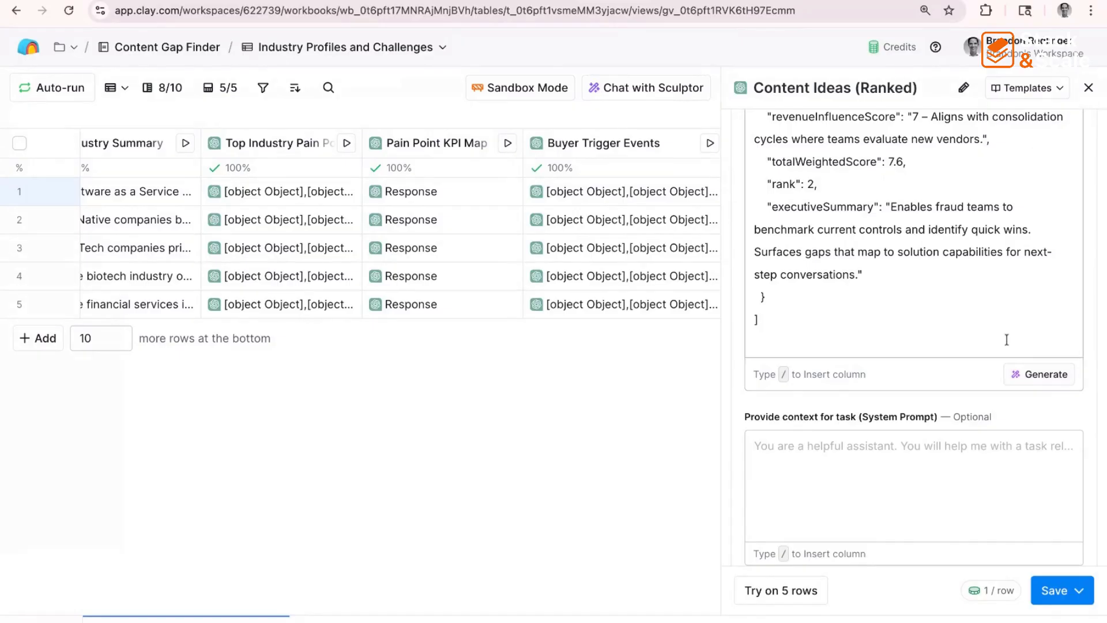
scroll(1006, 340, "up", 8)
scroll(1006, 340, "down", 8)
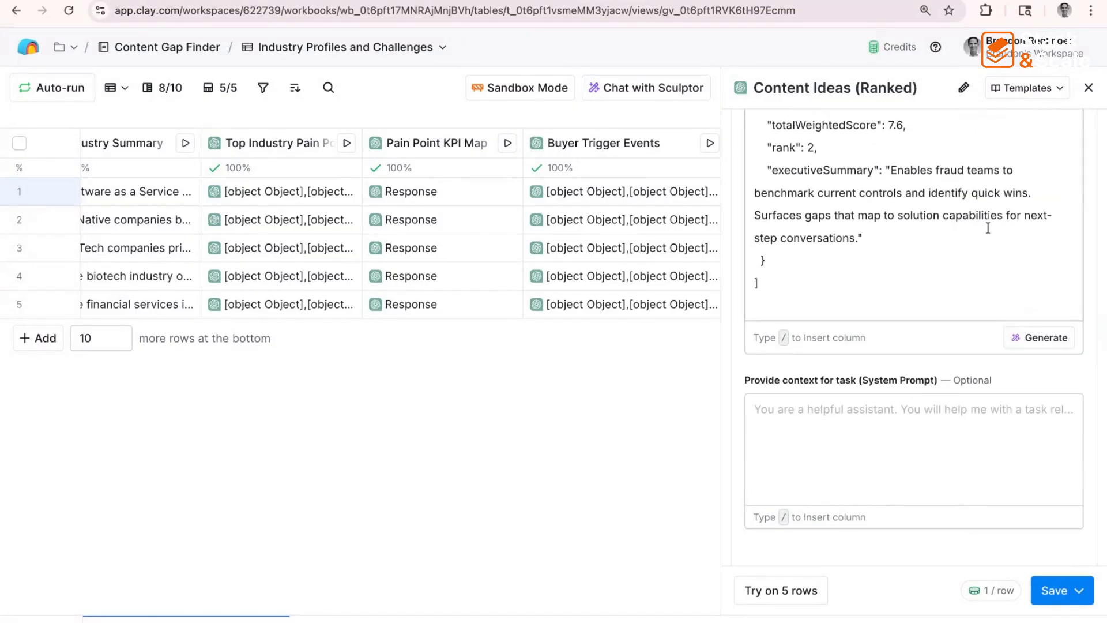
scroll(989, 228, "up", 15)
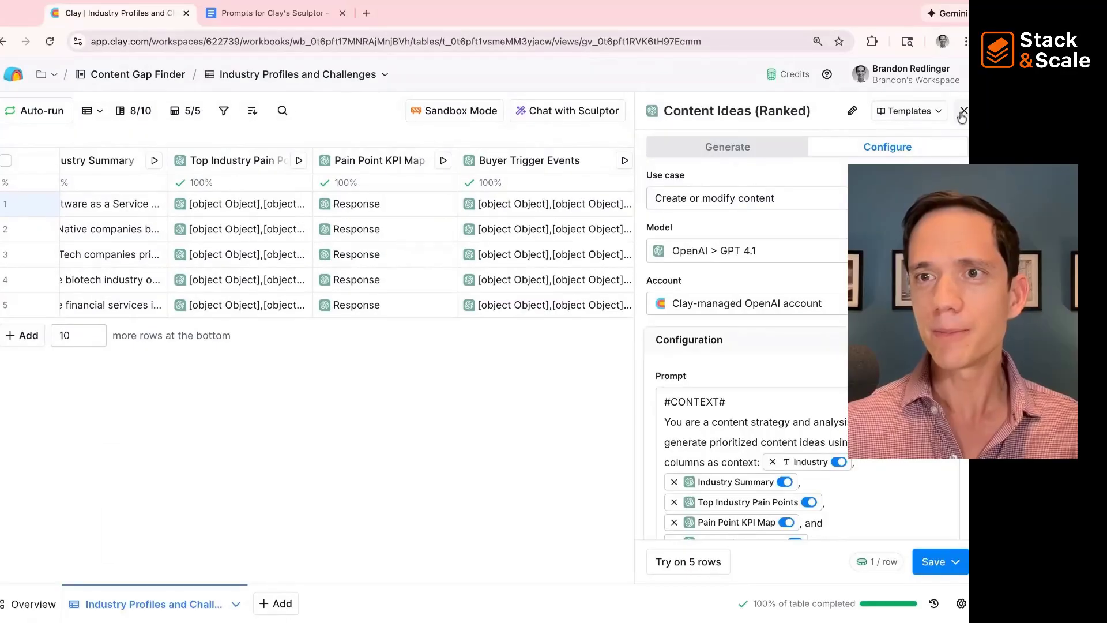
- Look over the AI models available for the Content Ideas (Ranked) column without choosing another one, and close its settings
left_click(739, 254)
scroll(759, 416, "down", 3)
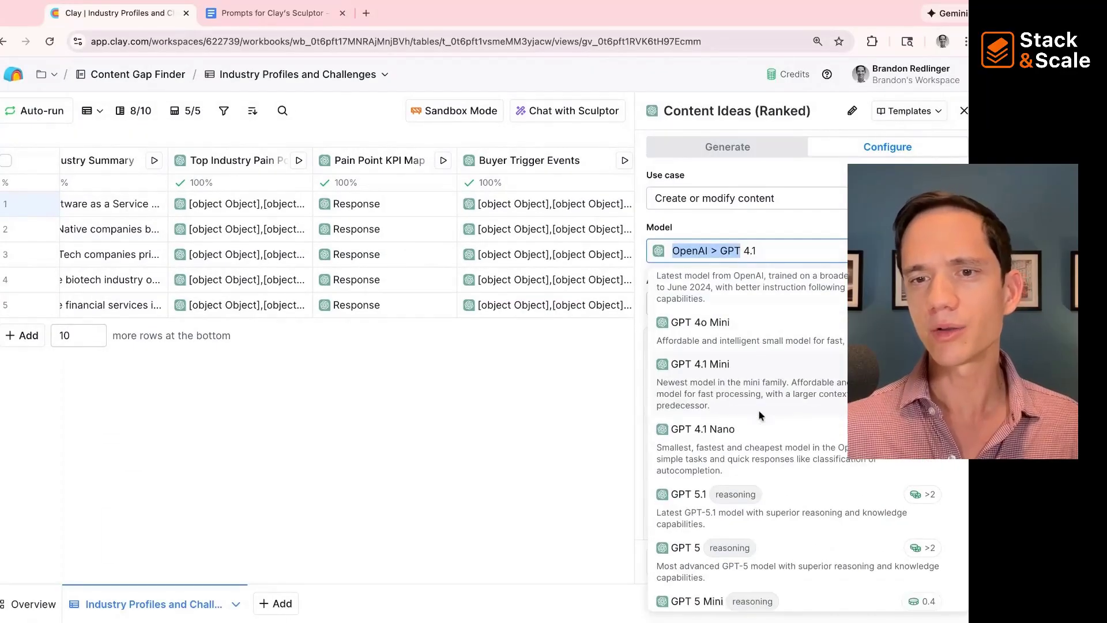
scroll(742, 447, "down", 2)
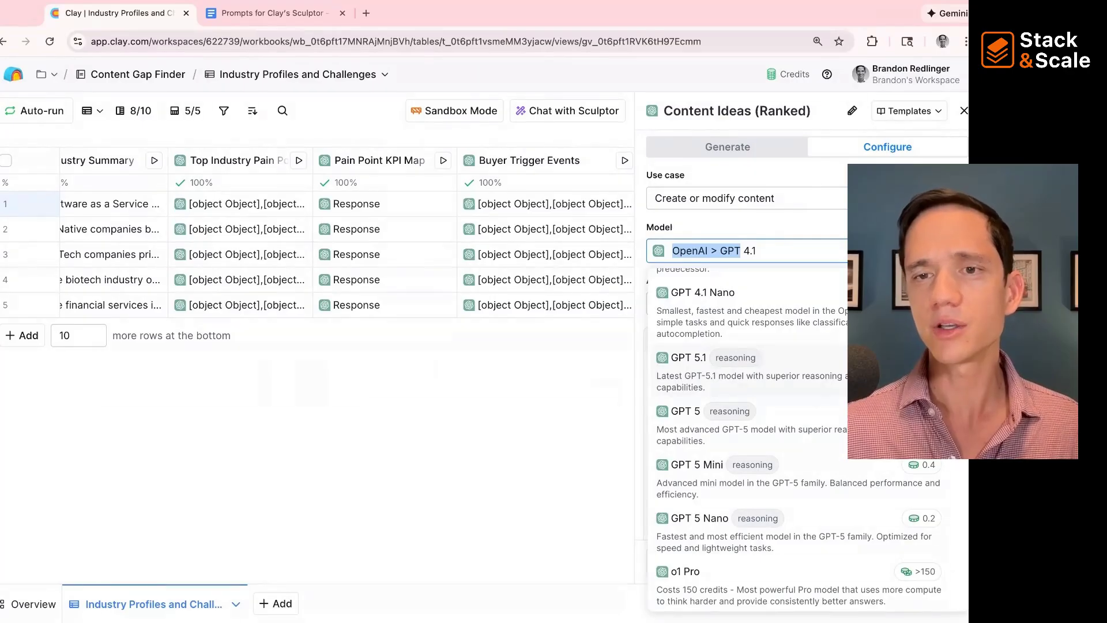
left_click(549, 331)
left_click(964, 113)
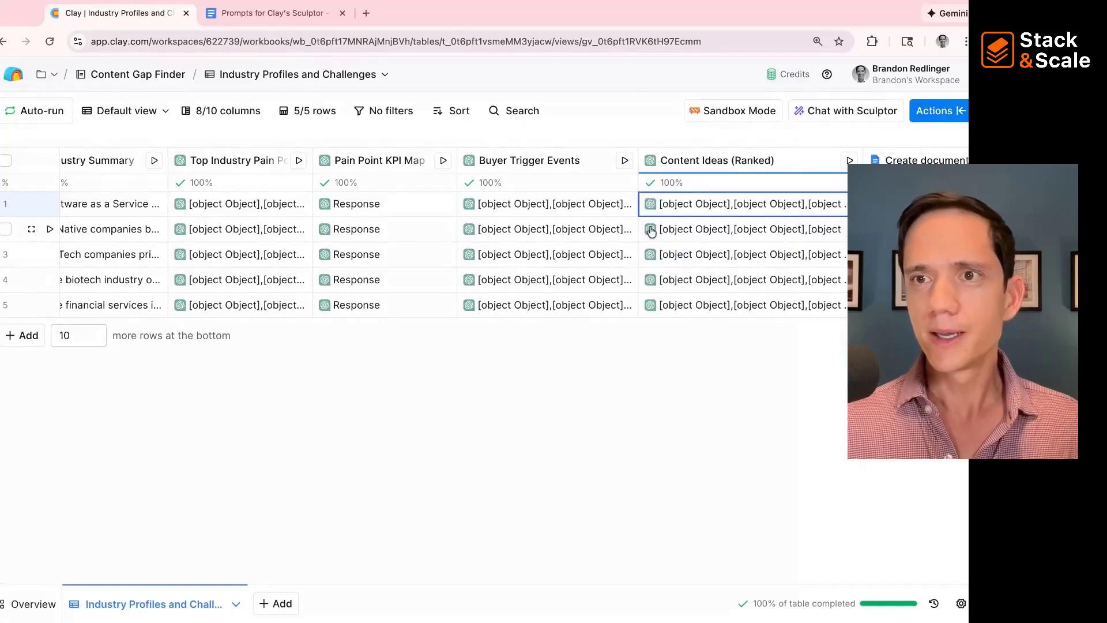
- Open the configuration of the Create document column to view its Document title and Document content mapping
scroll(646, 229, "right", 3)
scroll(631, 232, "right", 3)
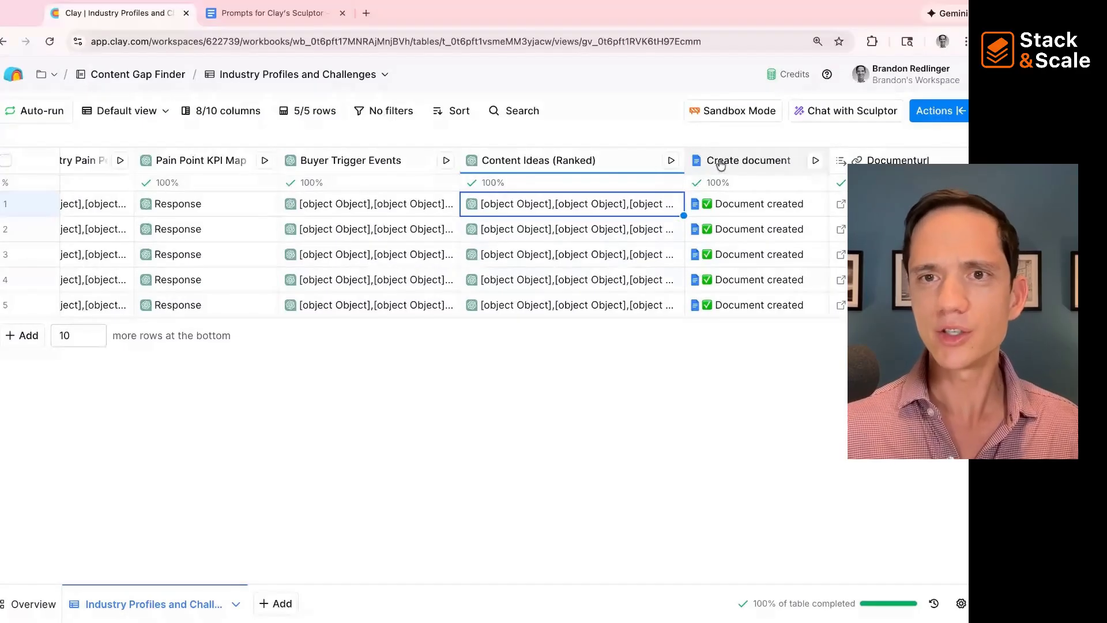
scroll(767, 167, "right", 3)
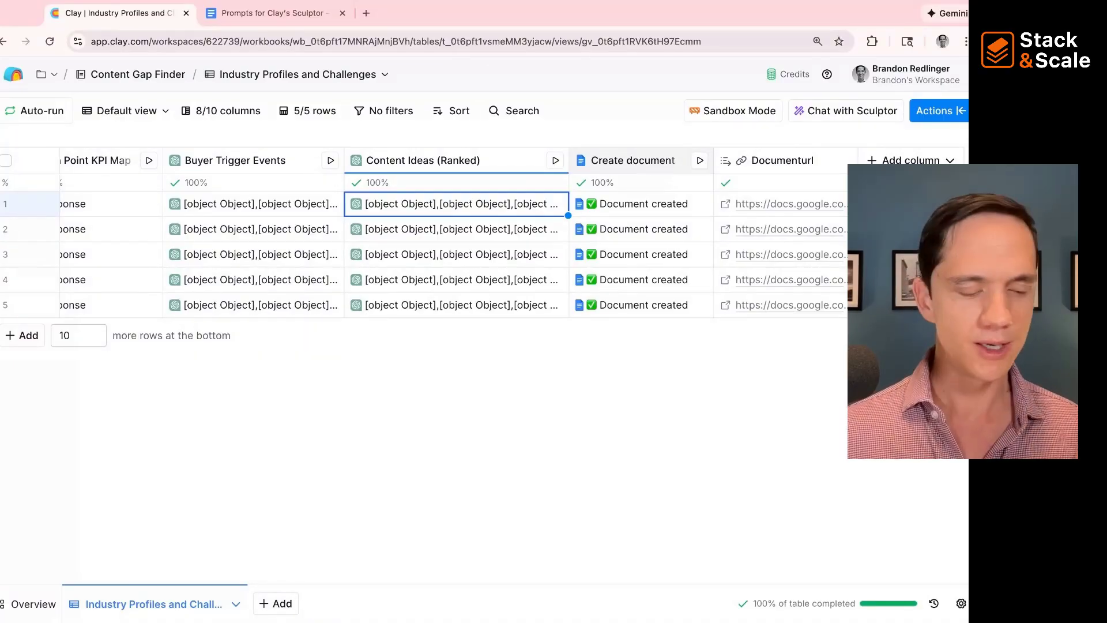
left_click(626, 166)
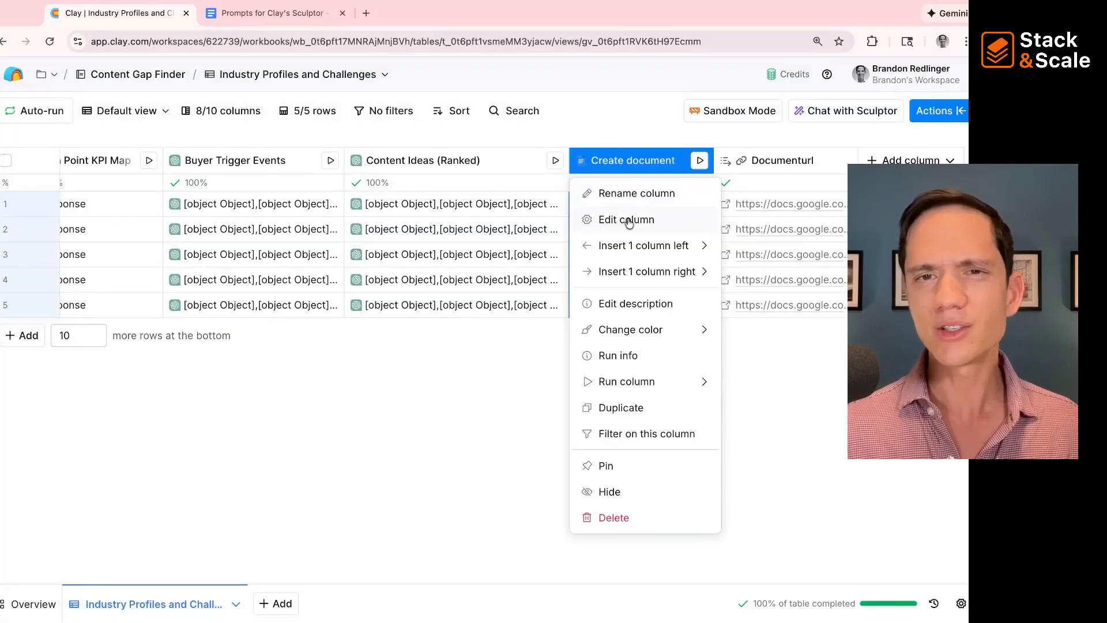
left_click(627, 220)
scroll(835, 336, "down", 5)
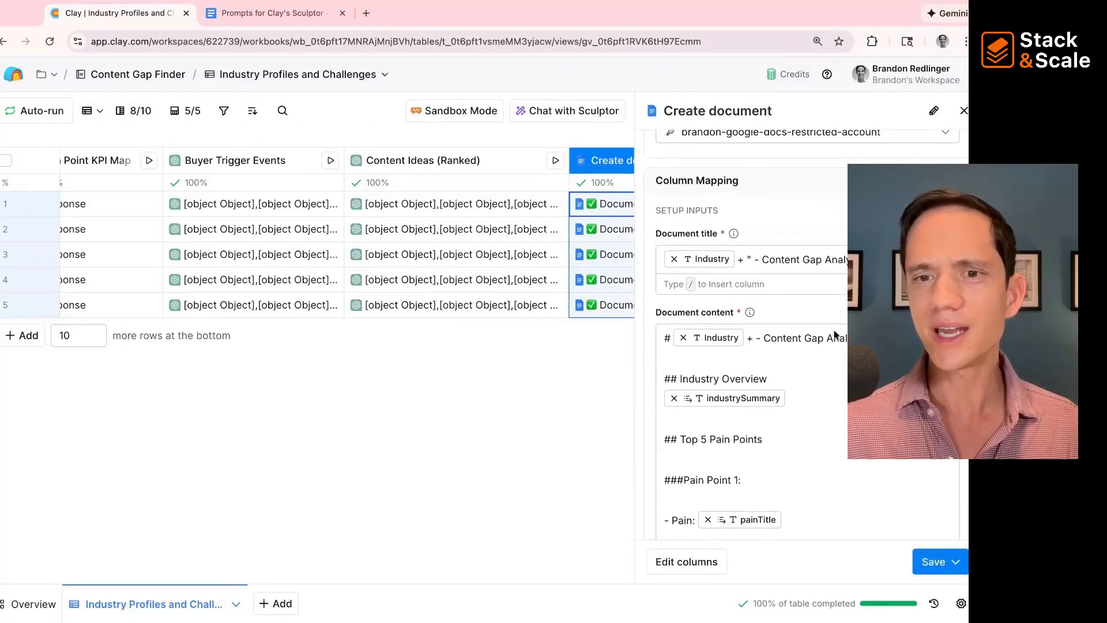
- Examine the Document content template's Industry Overview, Pain Point 1 and KPI Effected sections with their mapped fields
scroll(748, 330, "down", 1)
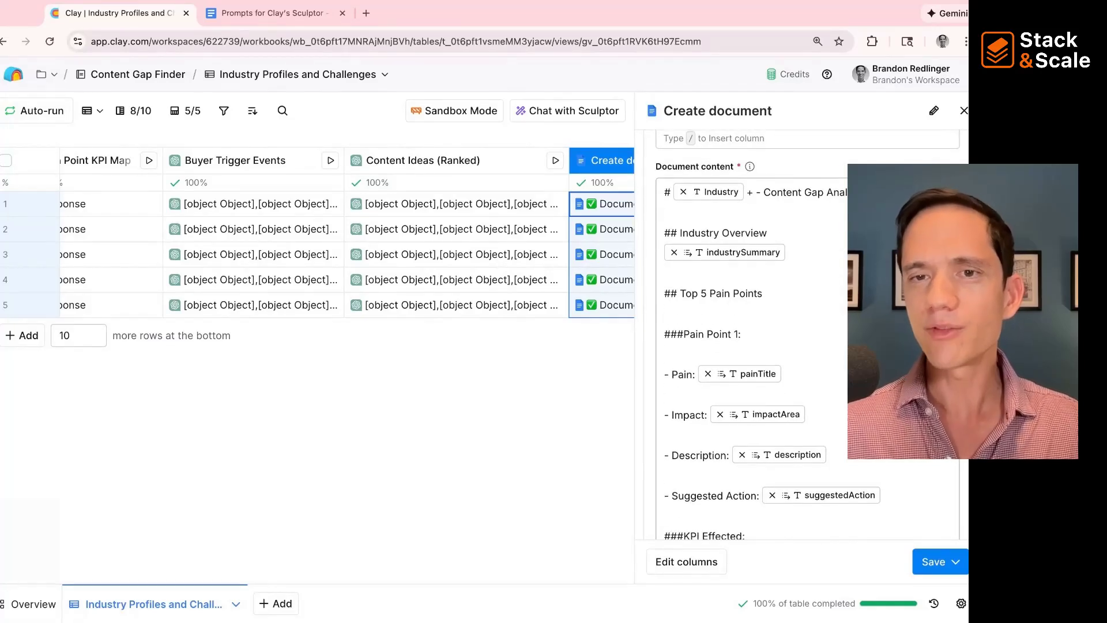
scroll(748, 284, "down", 1)
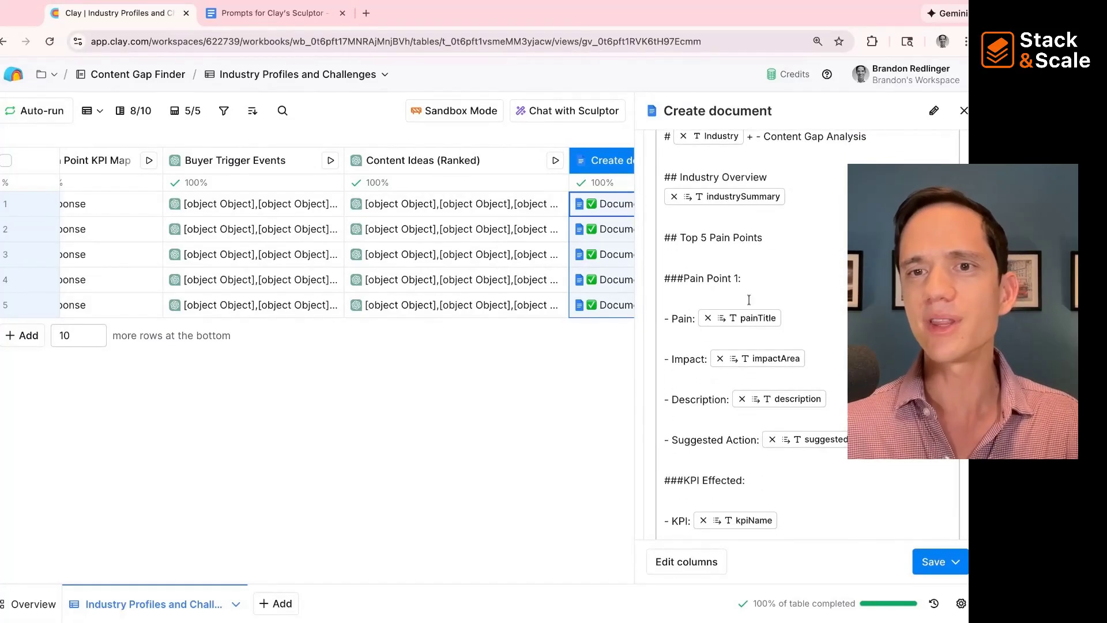
scroll(748, 284, "down", 1)
scroll(748, 284, "up", 3)
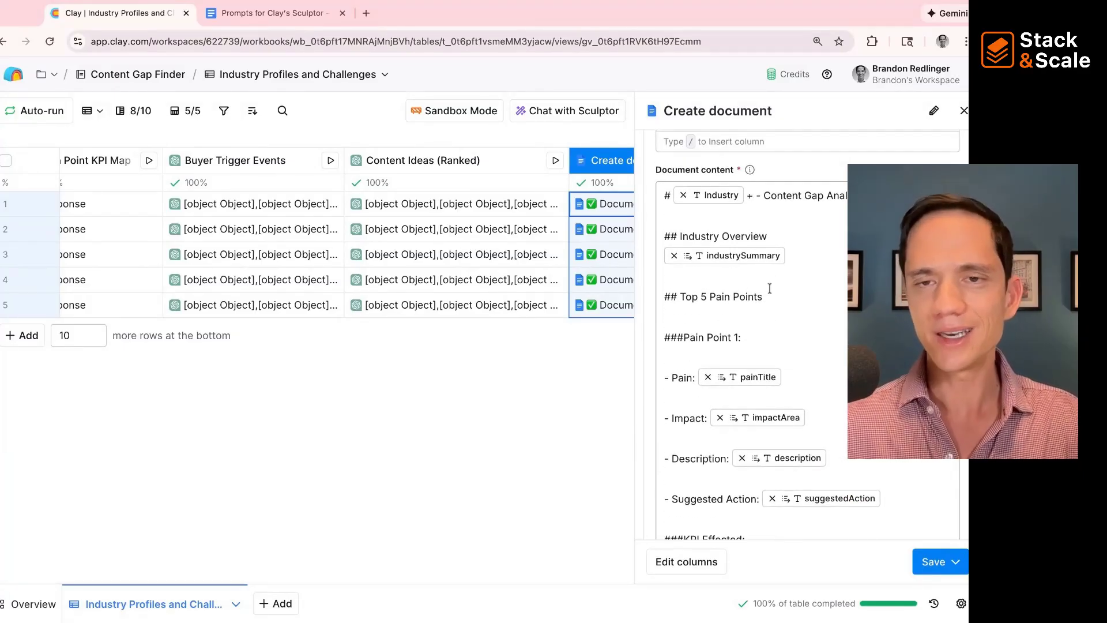
scroll(750, 277, "down", 2)
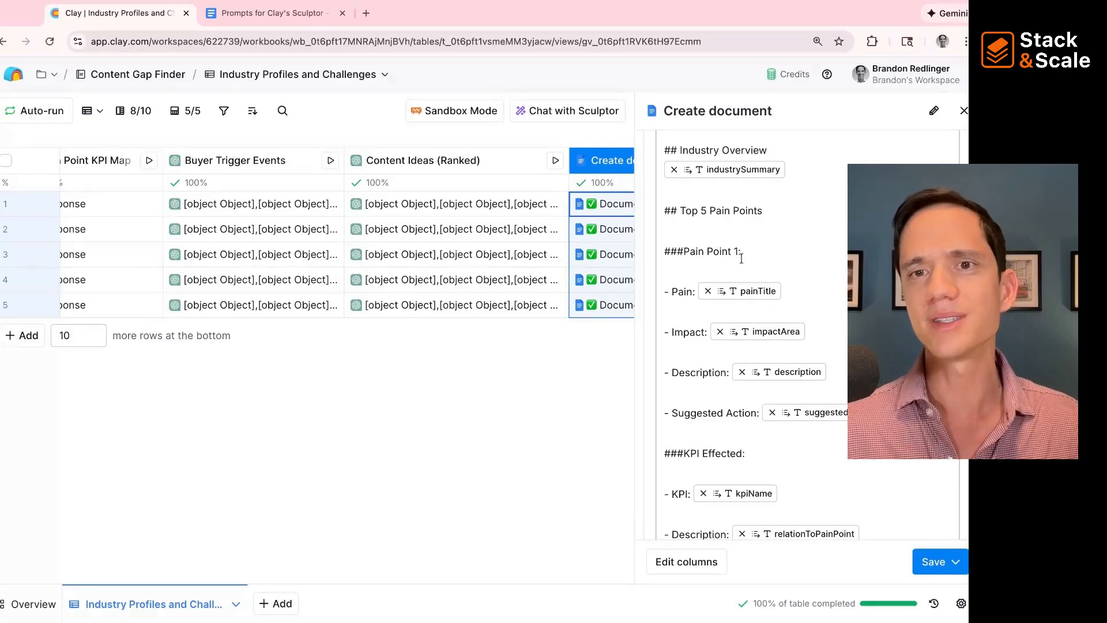
left_click(729, 305)
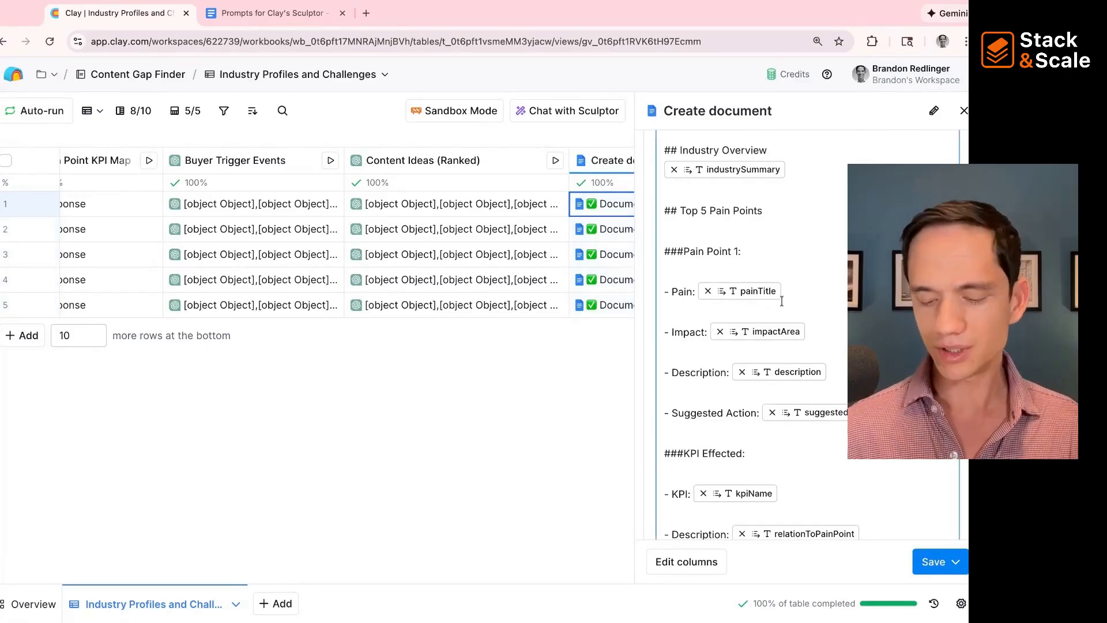
- Try inserting the industrySummary field below Pain Point 1's Pain line, remove it, and close the Create document settings without saving
type("/")
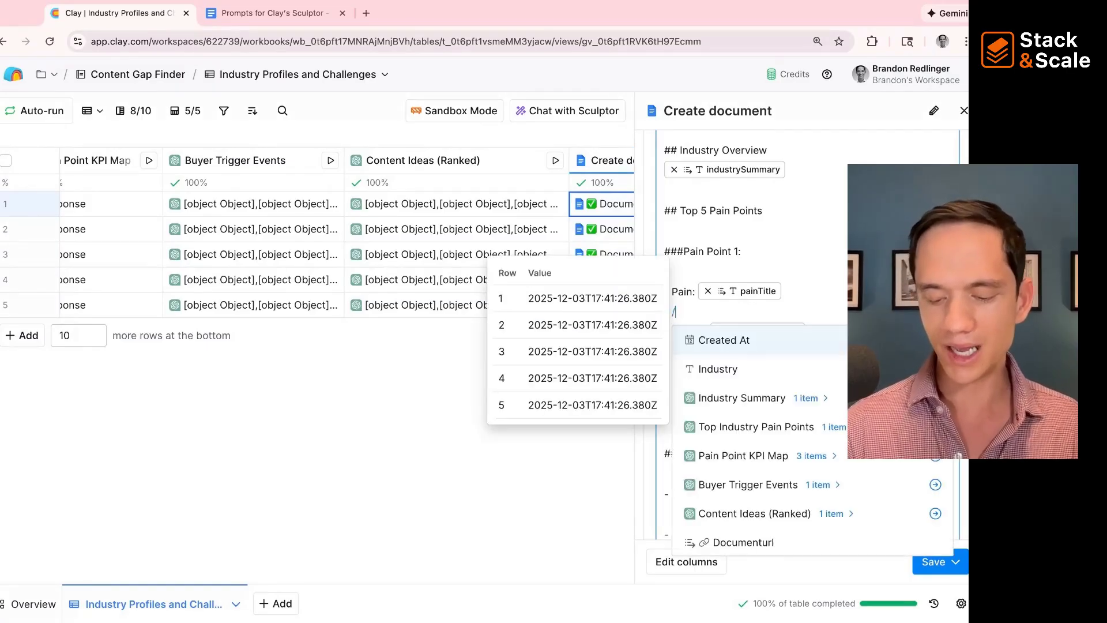
left_click(760, 399)
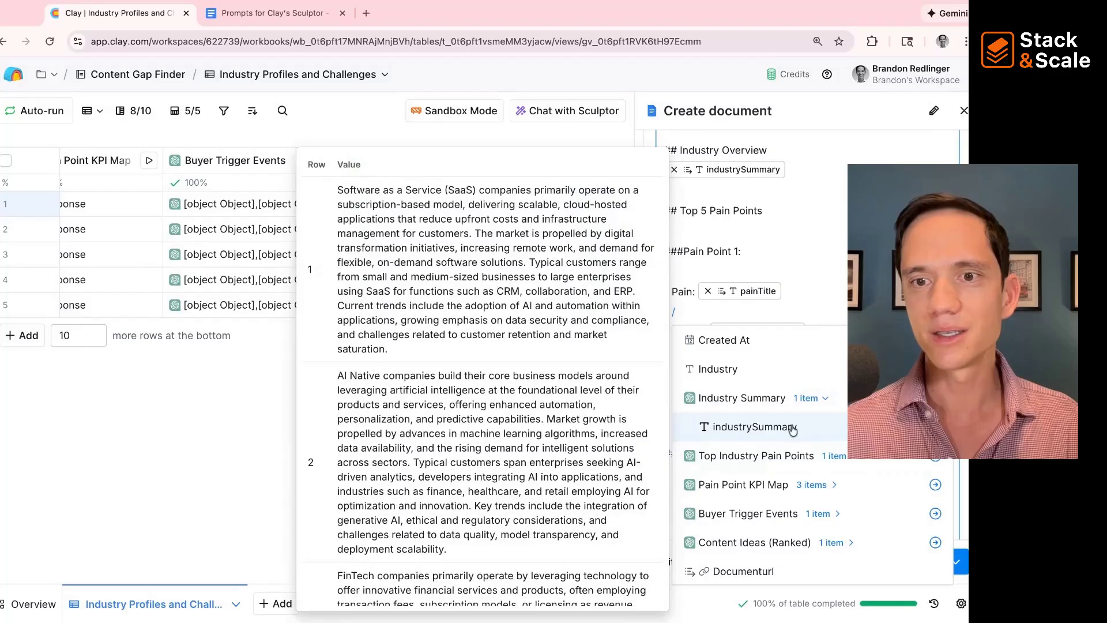
left_click(777, 437)
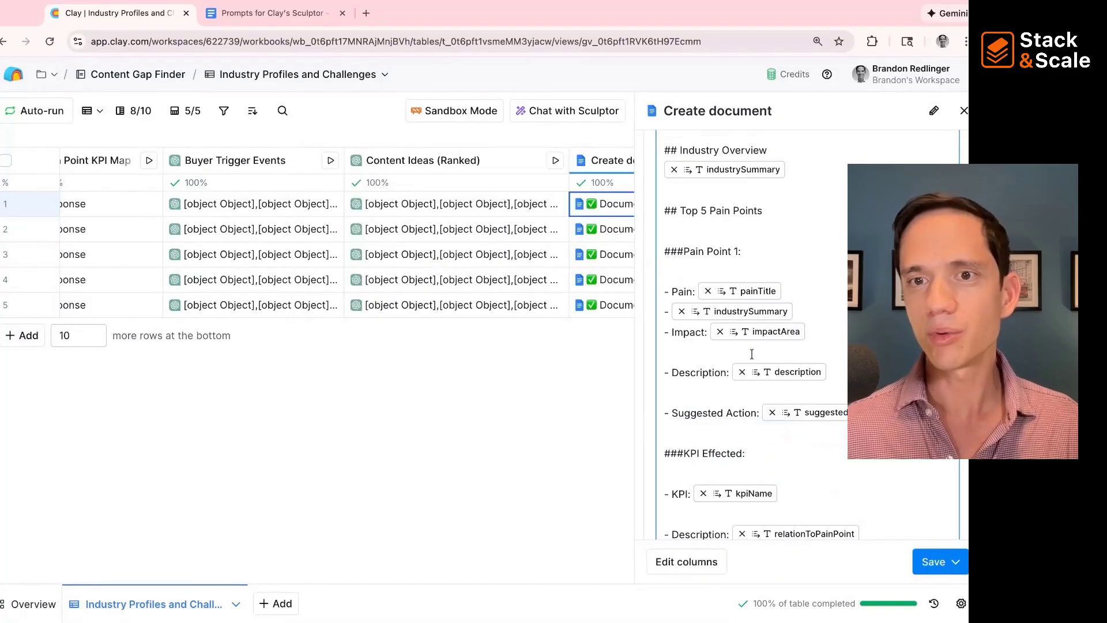
key("BackSpace")
key("BackSpace")
key("BackSpace")
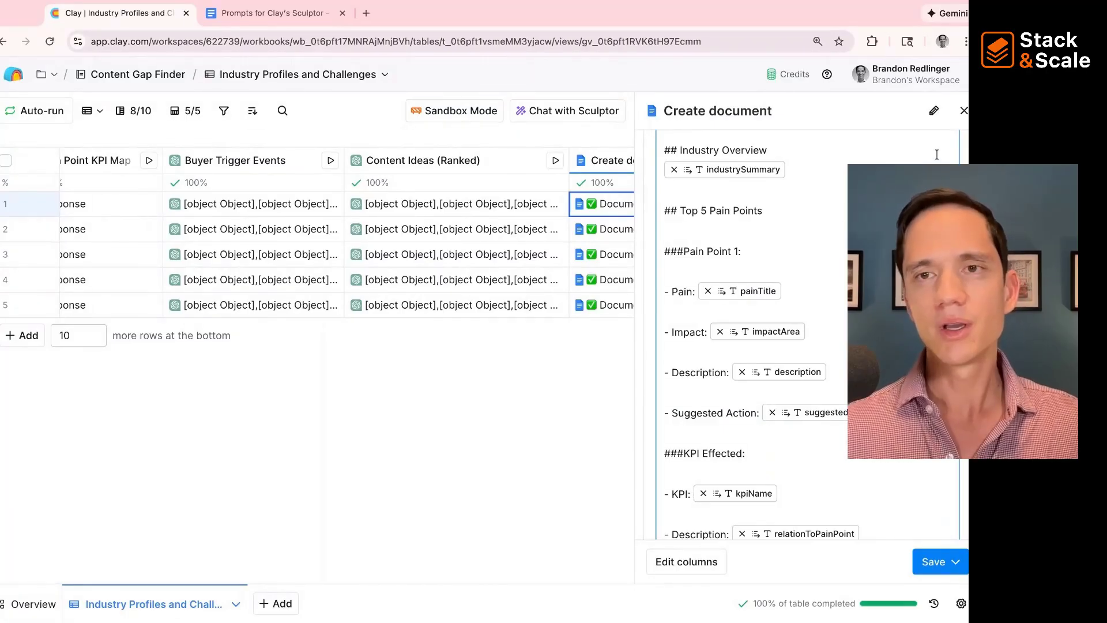
left_click(964, 110)
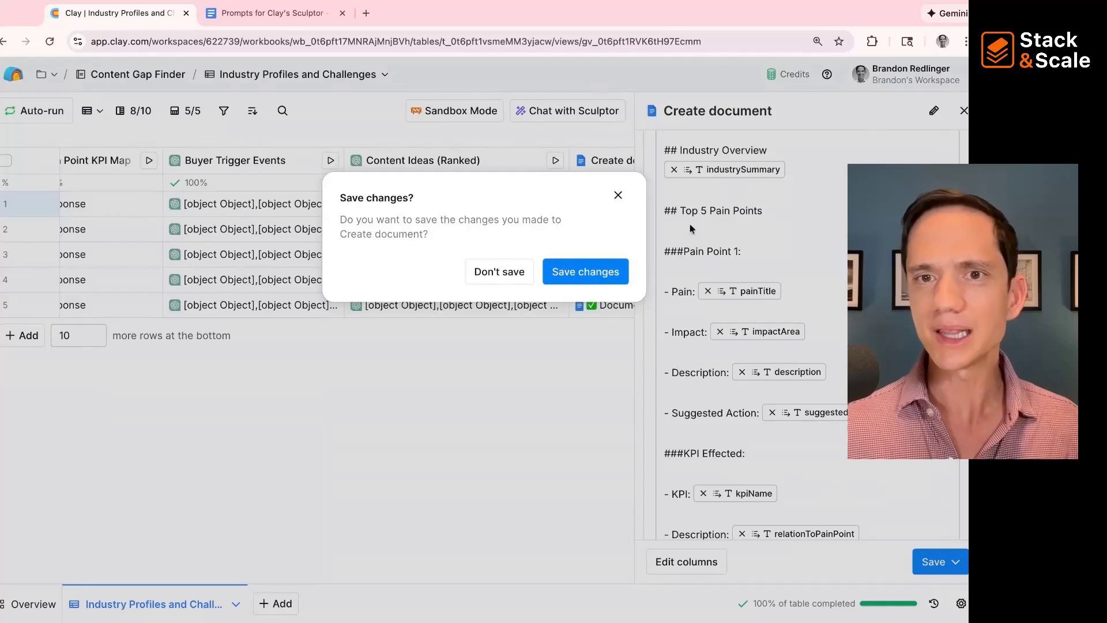
left_click(509, 275)
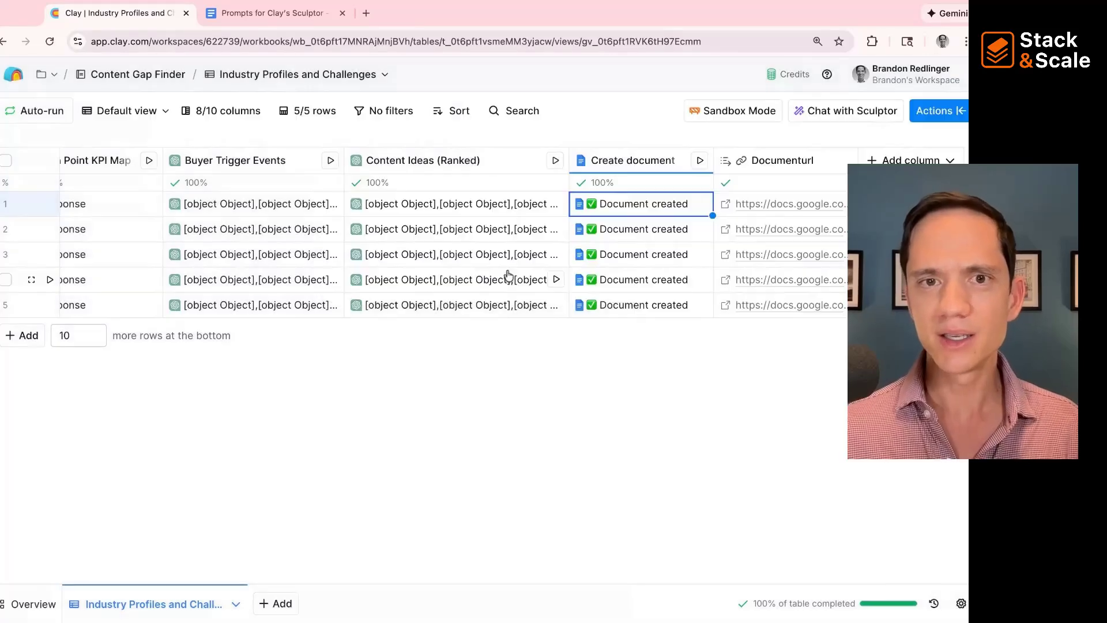
- Open the SaaS row's generated Google Doc, review its sections from Industry Overview to Ranked Content Ideas, and close it
left_click(726, 206)
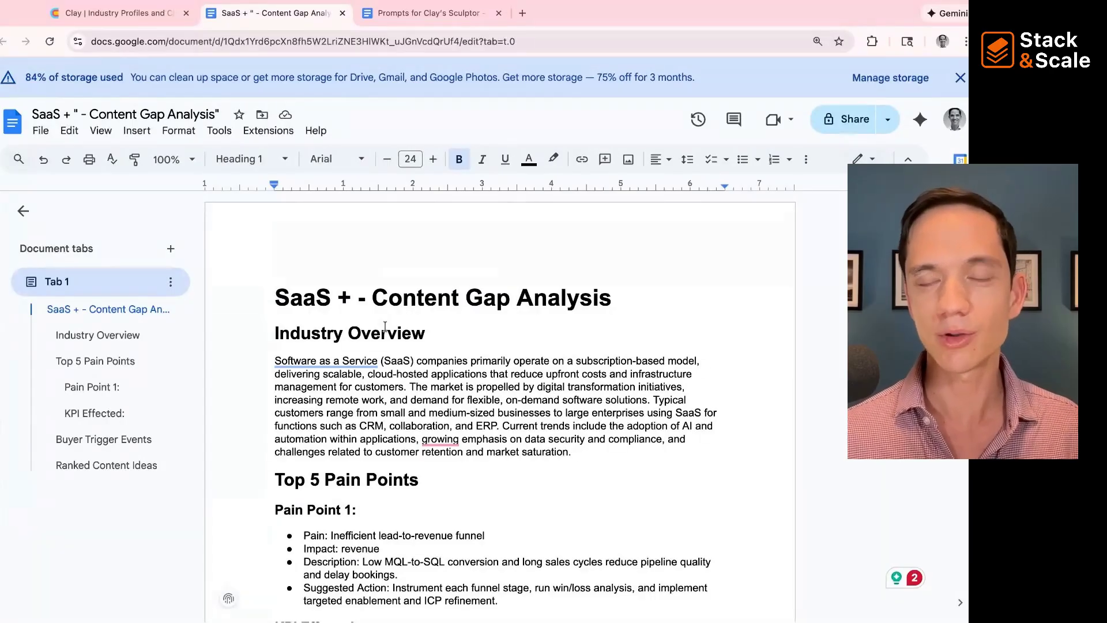
scroll(346, 421, "down", 5)
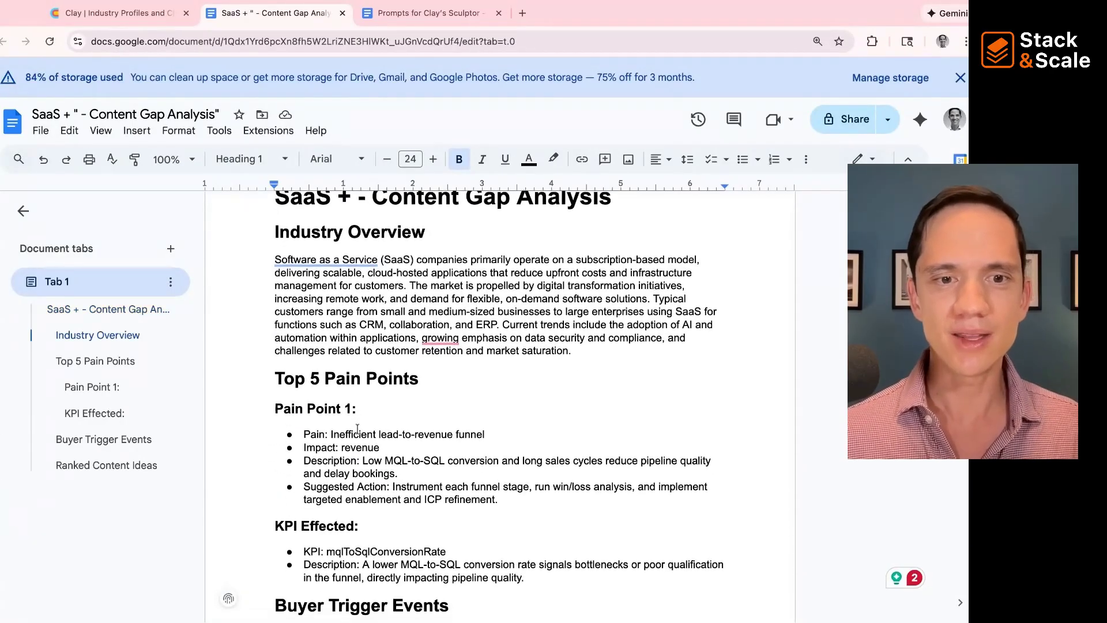
scroll(354, 351, "down", 5)
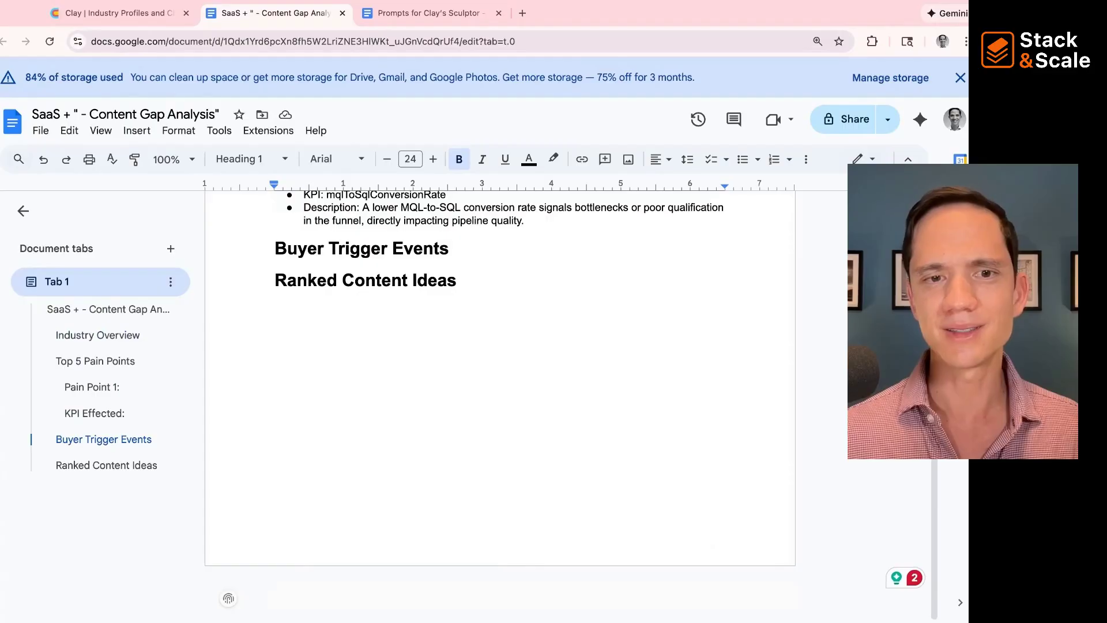
left_click(355, 351)
scroll(354, 351, "up", 7)
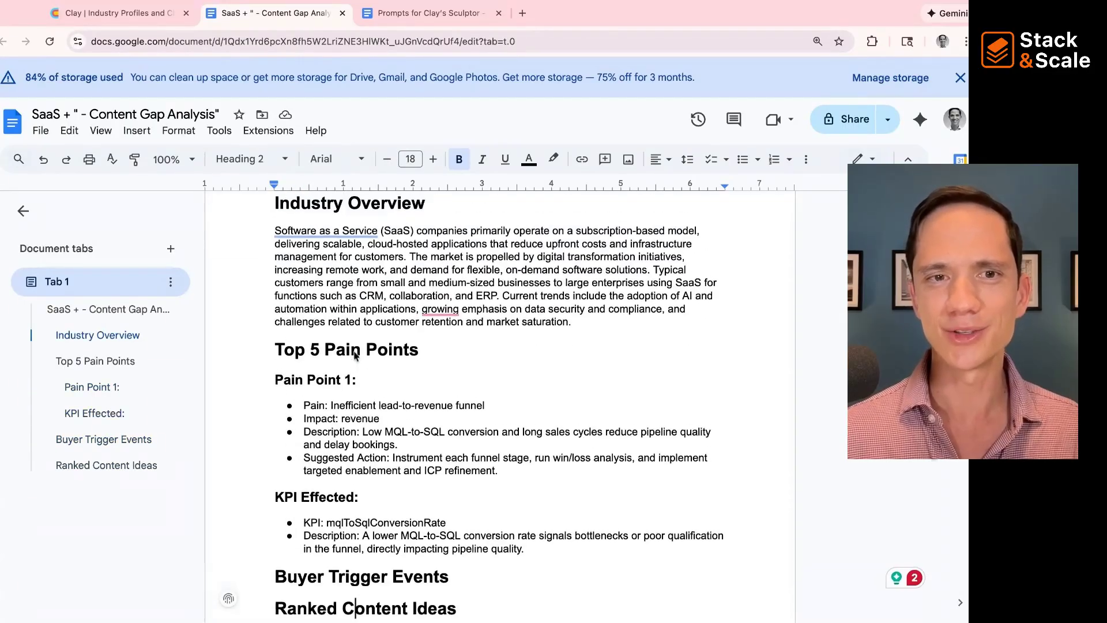
left_click(354, 347)
key("super+w")
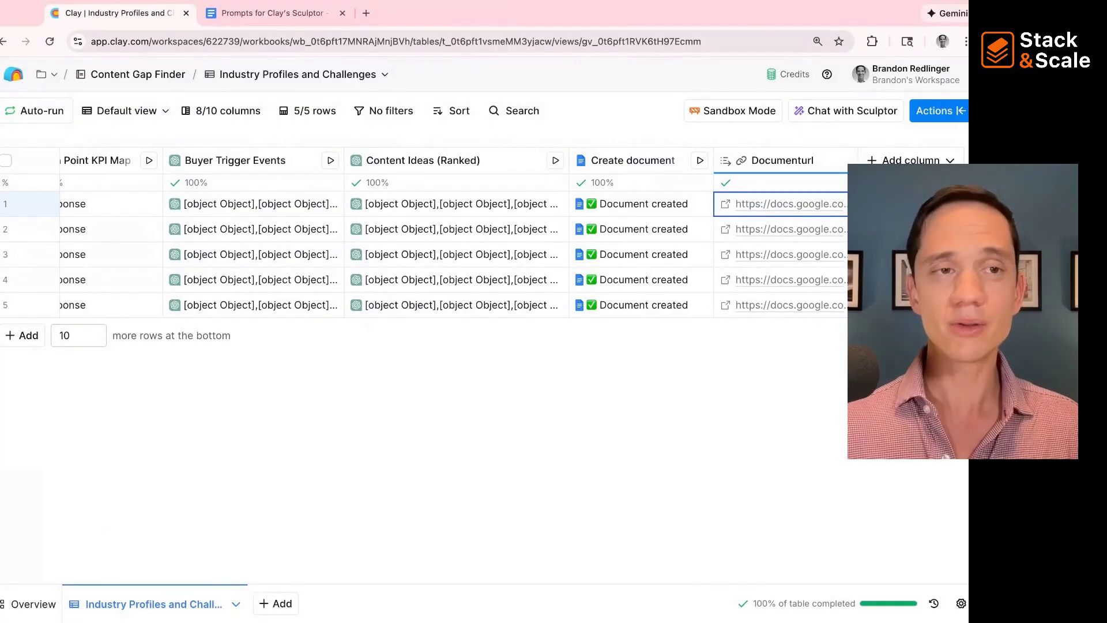
- From Clay's home page, start a List building chat requesting only 10 CMOs at California computer software companies with 1,000 to 5,000 employees
left_click(13, 75)
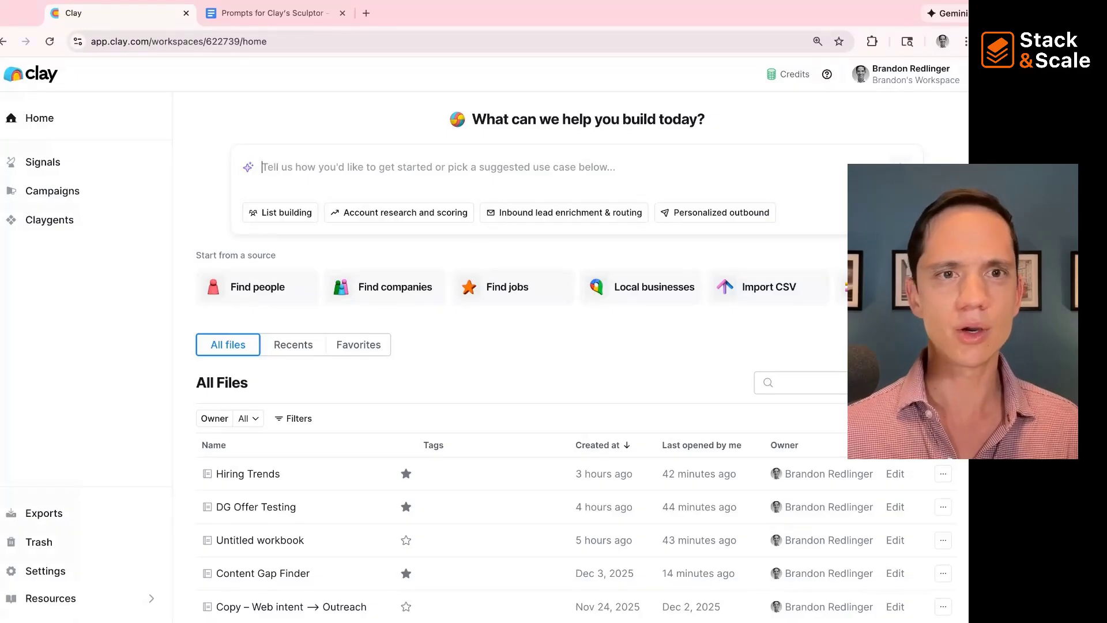
left_click(269, 213)
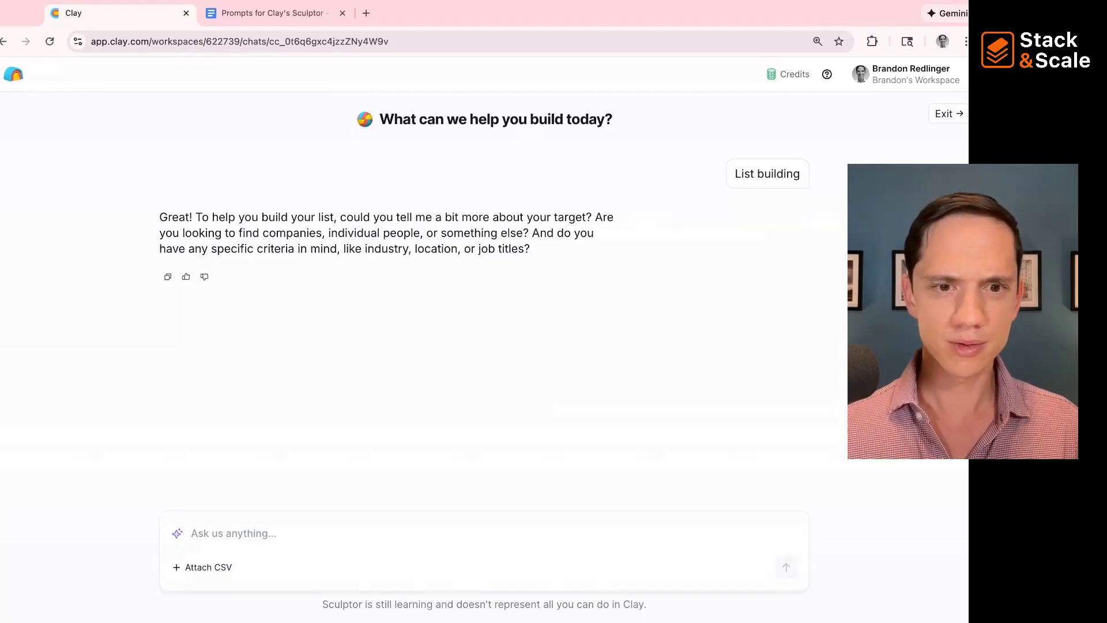
type("I would like to find CMOs at computer software companies in California, and the companies should be between 1,000 and 5,000 employees. Please start off by giving me only 10 results.")
key("Return")
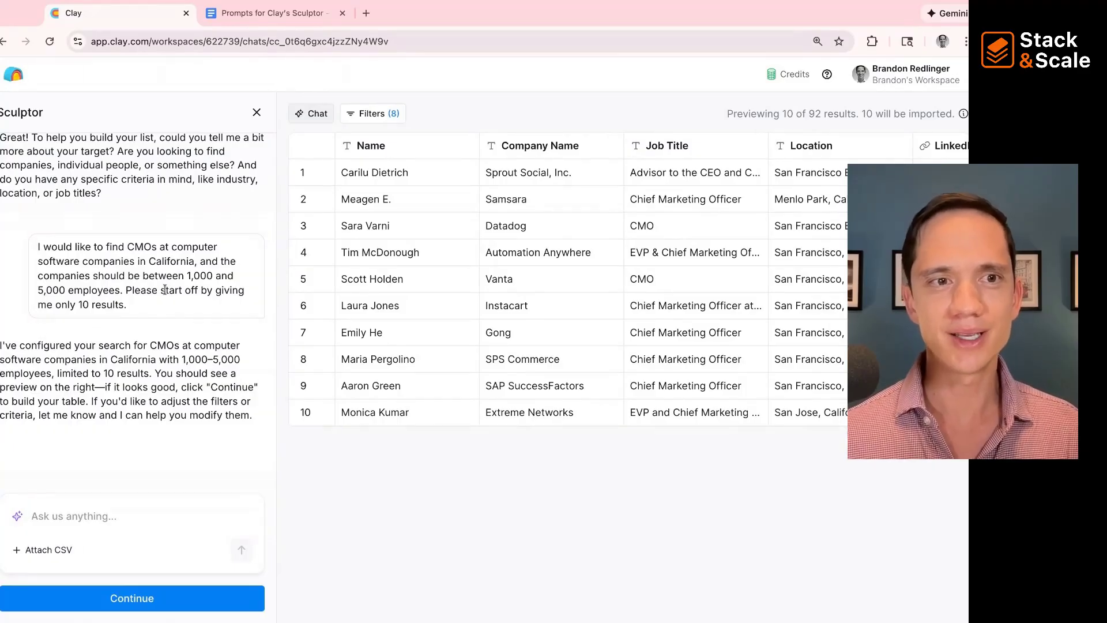
left_click_drag(185, 276, 120, 290)
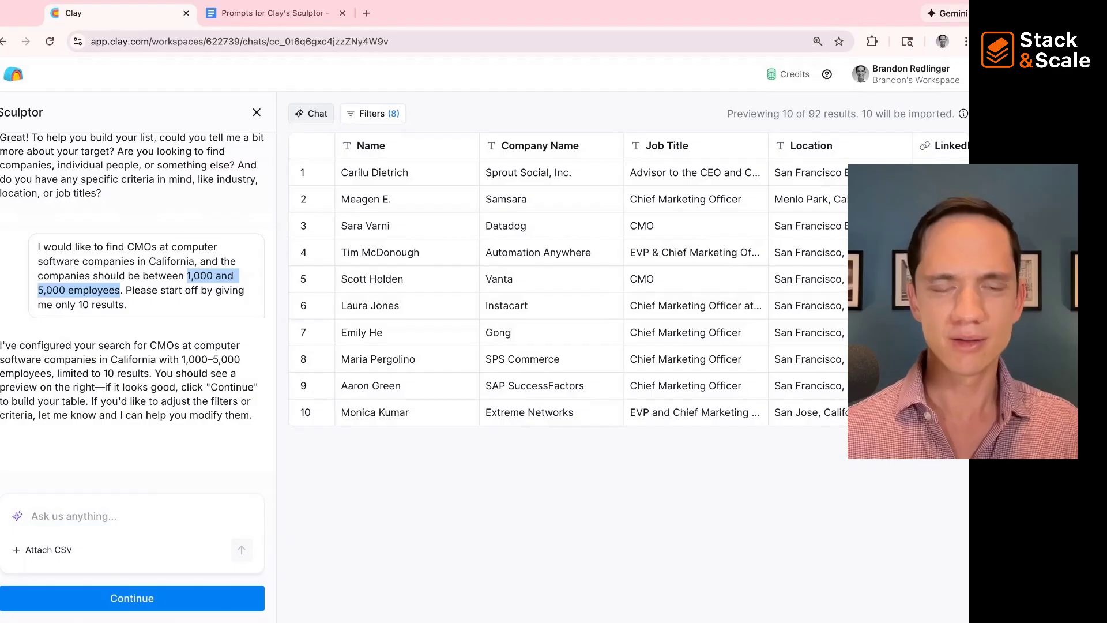
- Continue with the previewed people, select the Enrich person, Summarize LinkedIn profile and Get professional posts and shares enrichments, and run 10 rows
left_click(179, 598)
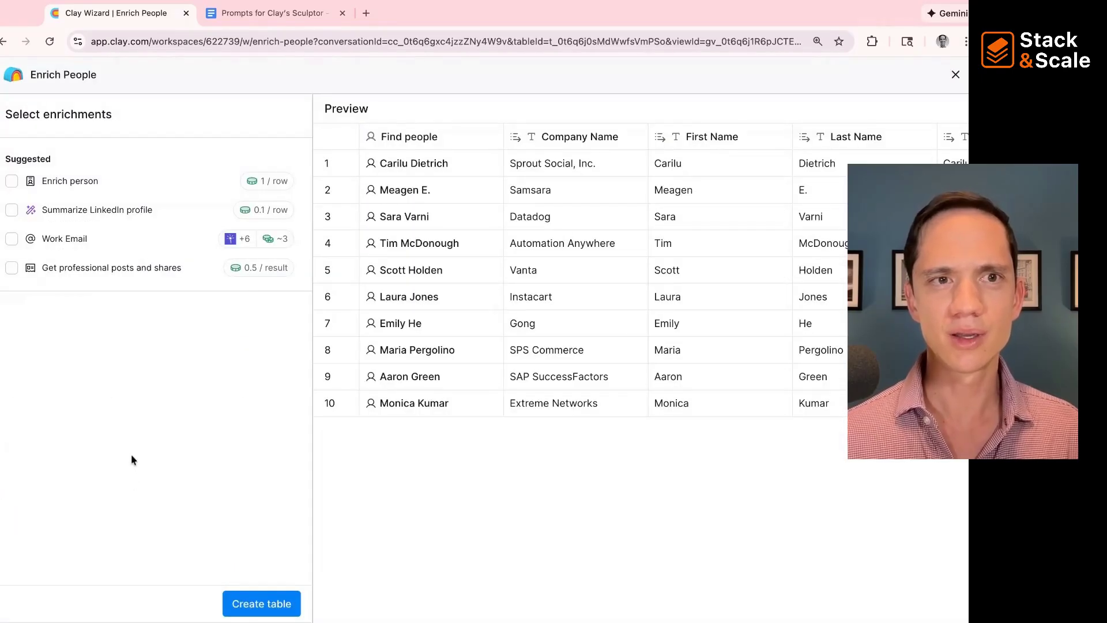
left_click(12, 182)
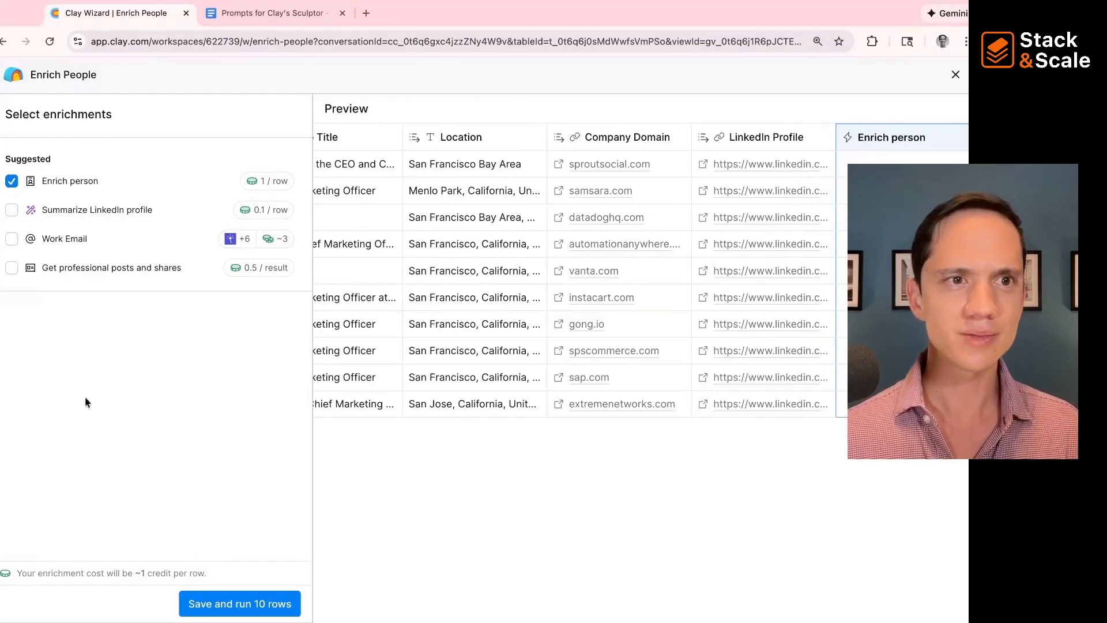
left_click(12, 210)
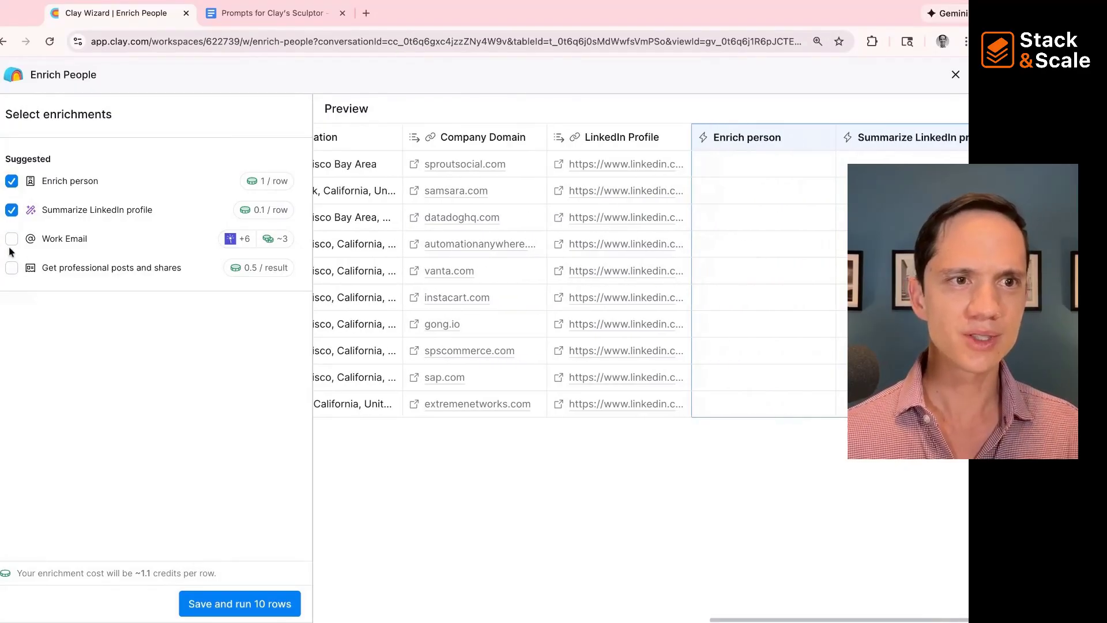
left_click(13, 239)
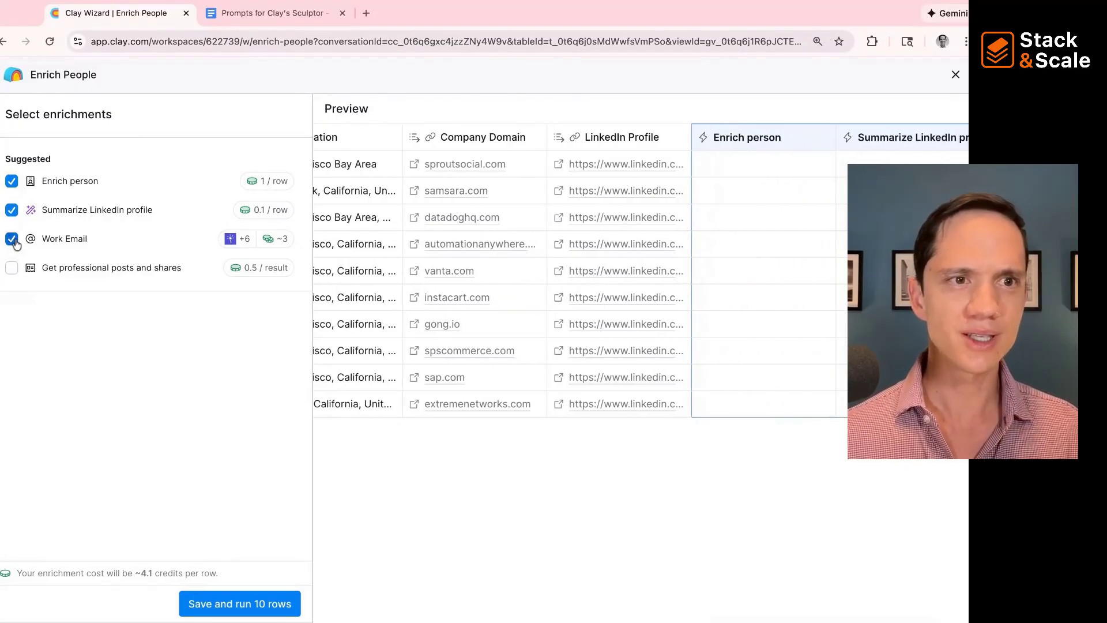
left_click(12, 269)
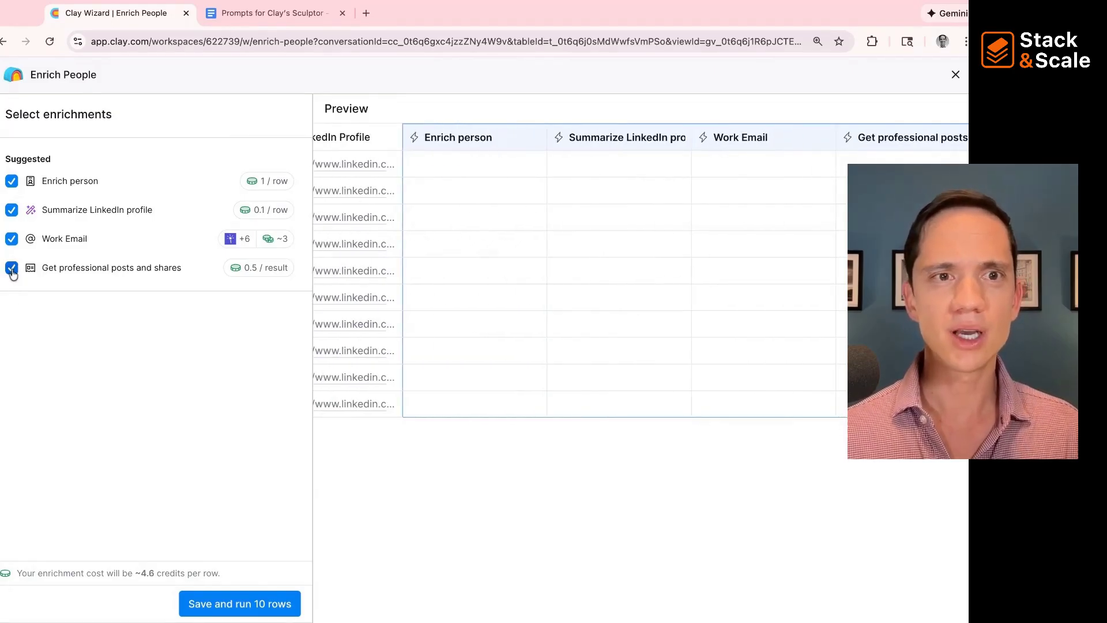
left_click(11, 239)
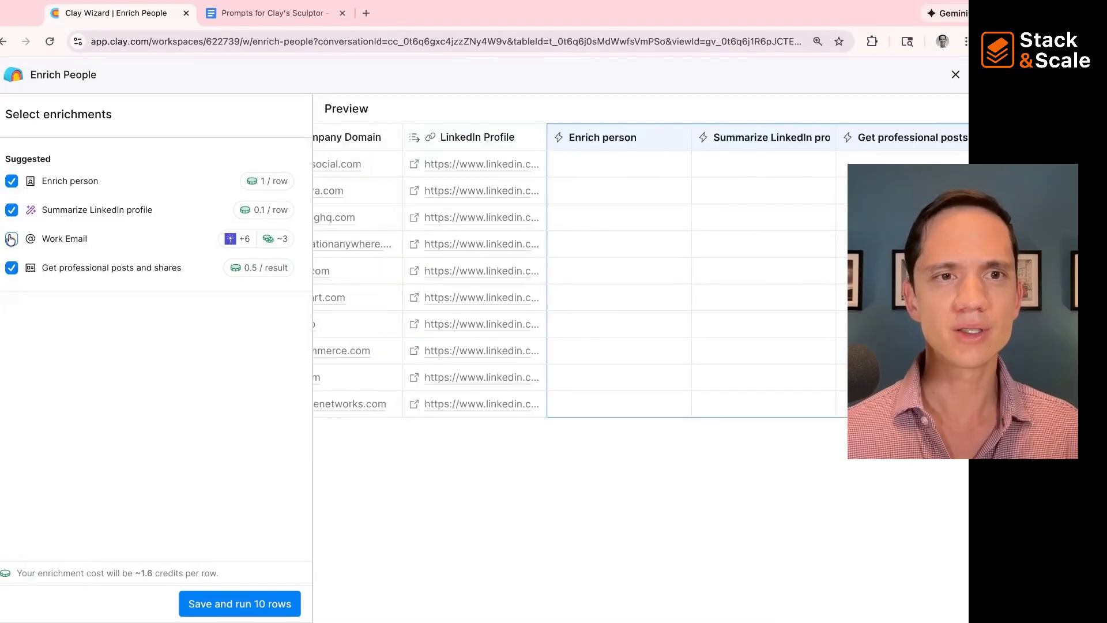
left_click(217, 607)
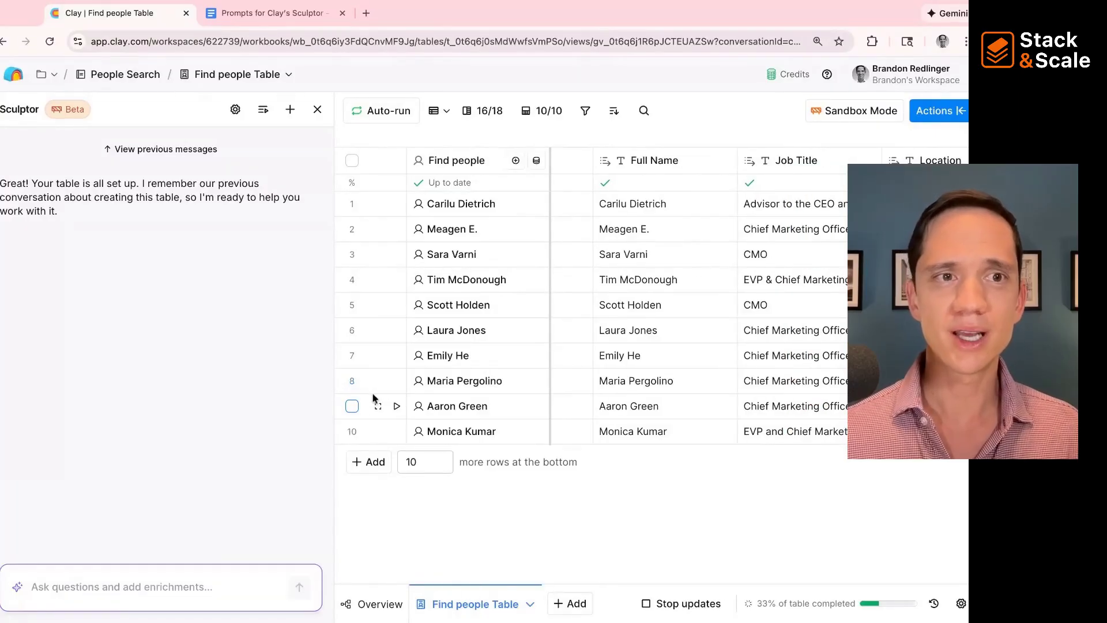
- Ask Sculptor to find technographic data for all of the companies, and add its suggested Website Techstack waterfall column
scroll(642, 346, "right", 10)
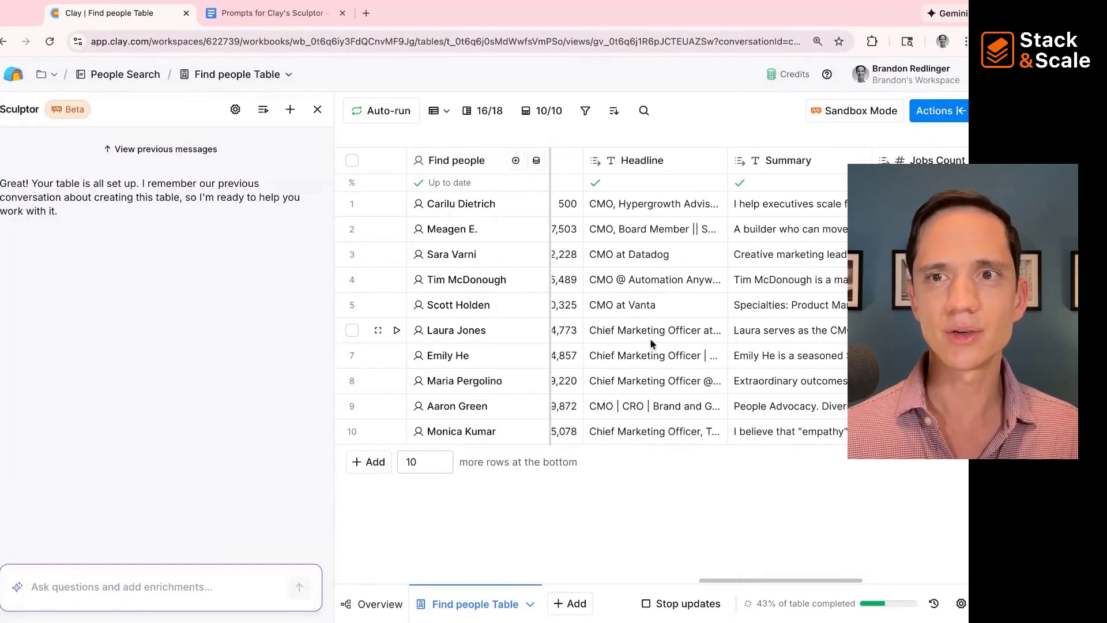
scroll(649, 338, "right", 5)
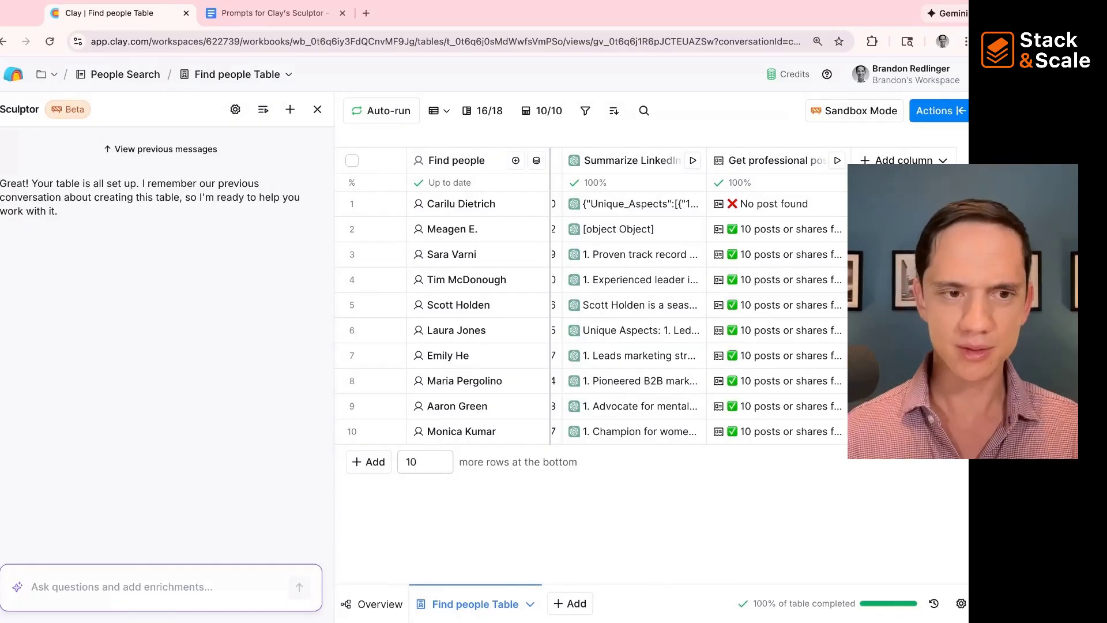
type("I want to find technographic data for all of the companies.")
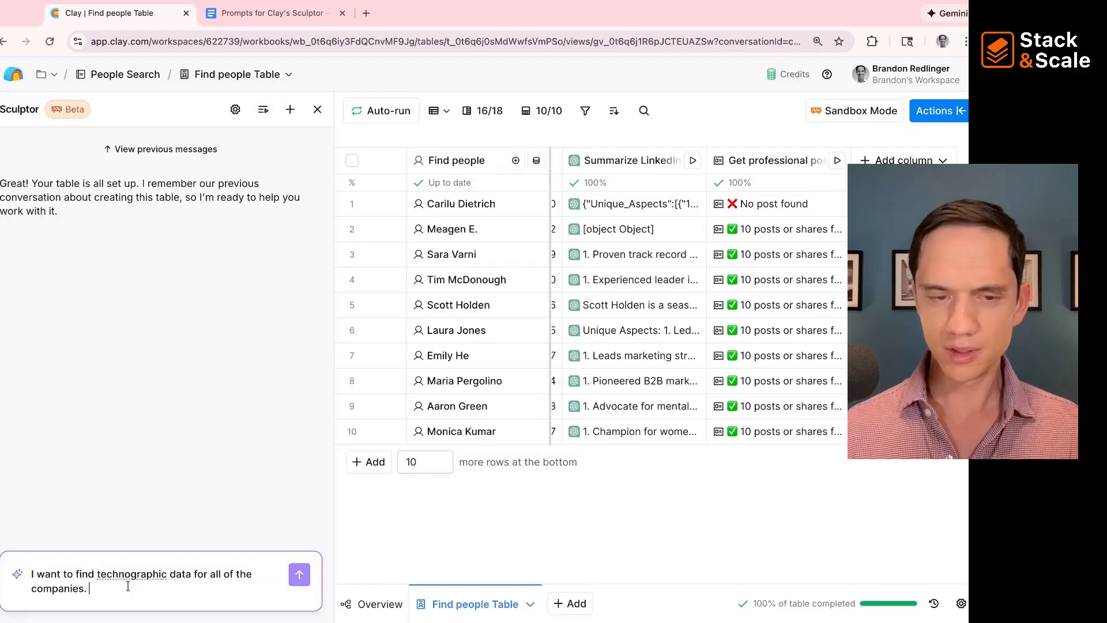
key("Return")
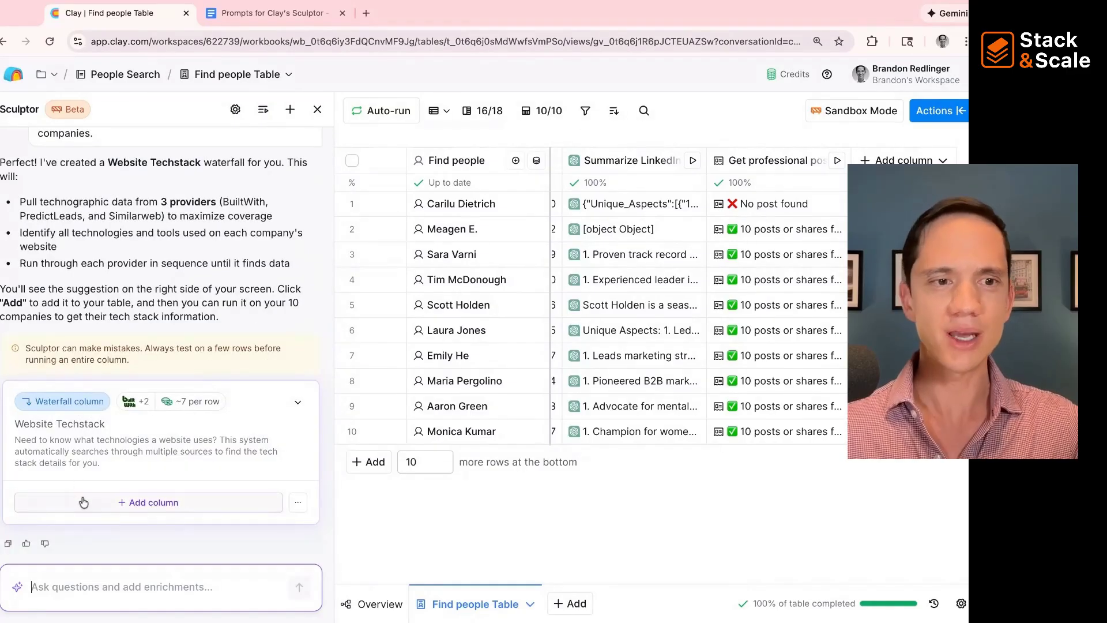
left_click(84, 501)
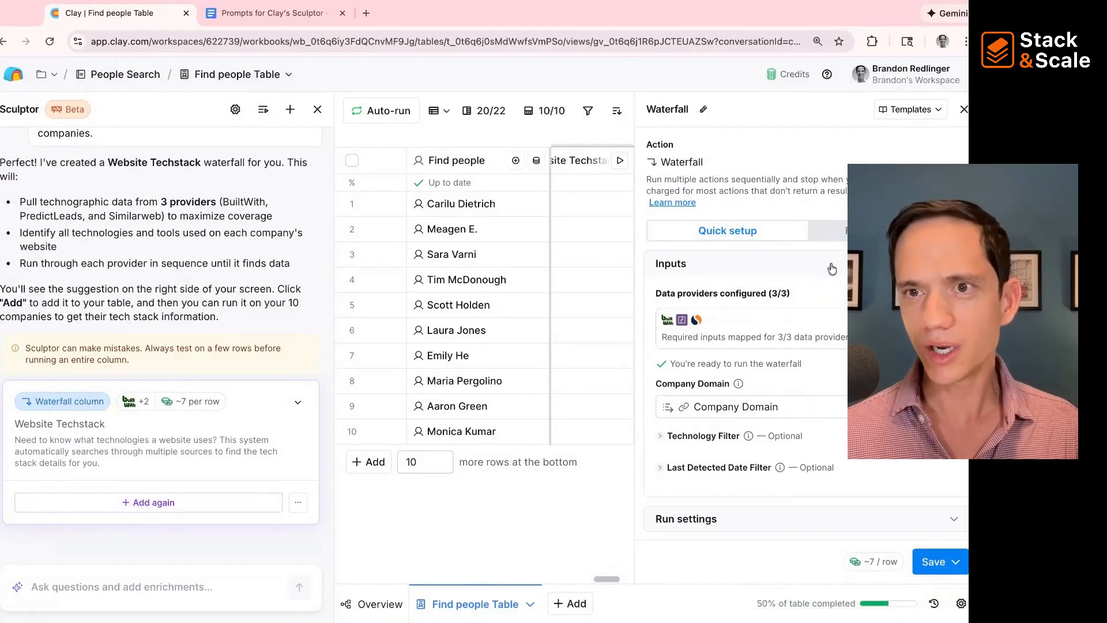
- Examine the Website Techstack waterfall's inputs and Run settings, and look over the neighbouring columns in the people table
scroll(724, 413, "down", 1)
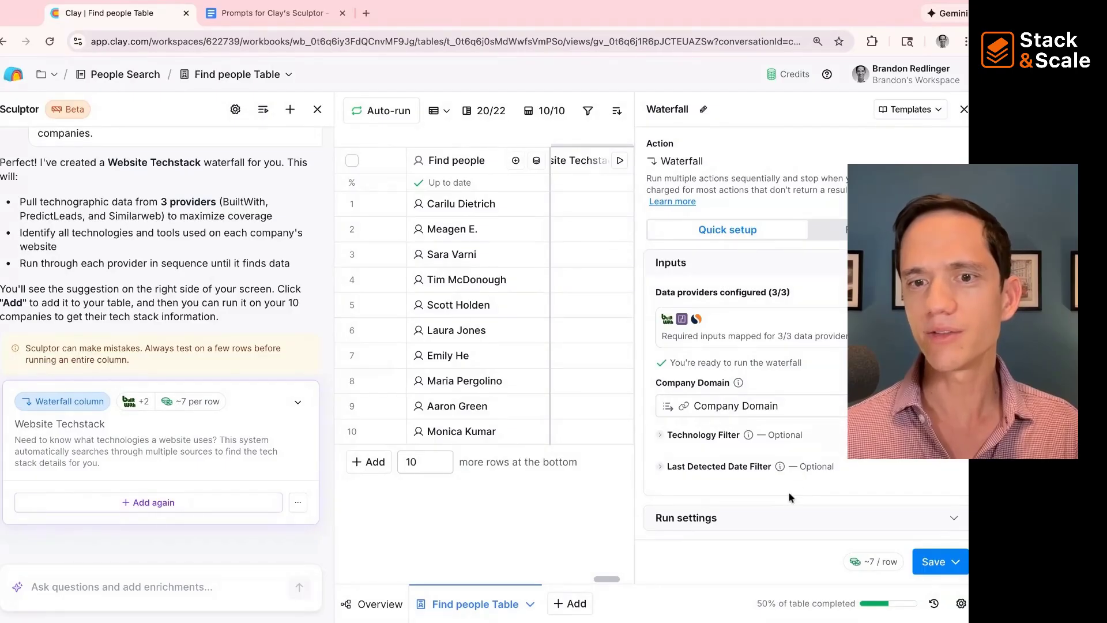
left_click(779, 518)
scroll(779, 518, "down", 3)
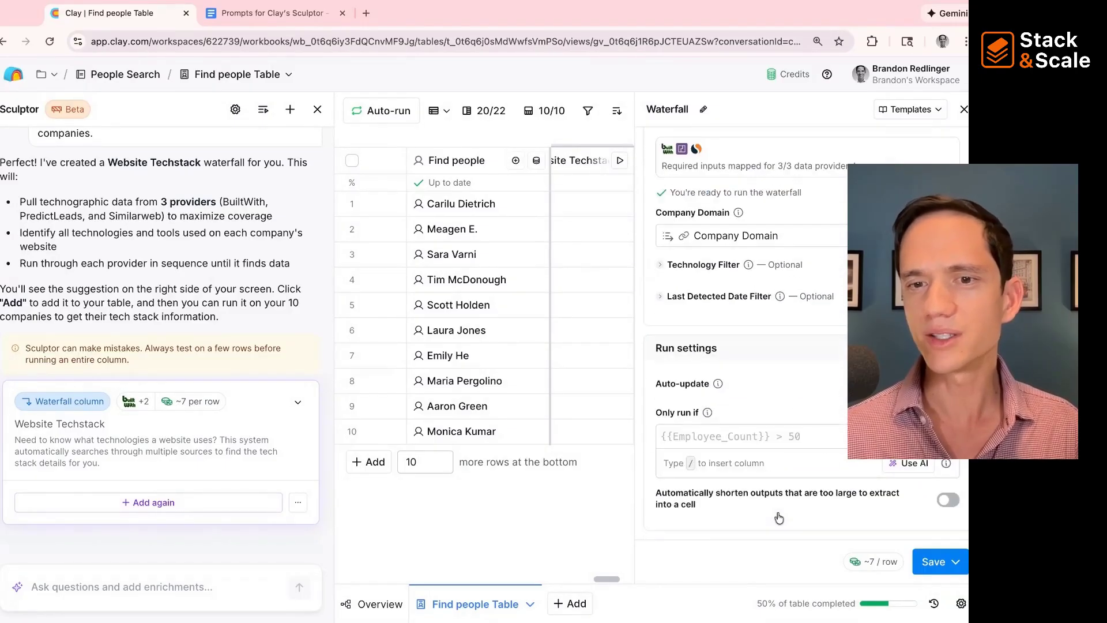
scroll(466, 394, "left", 3)
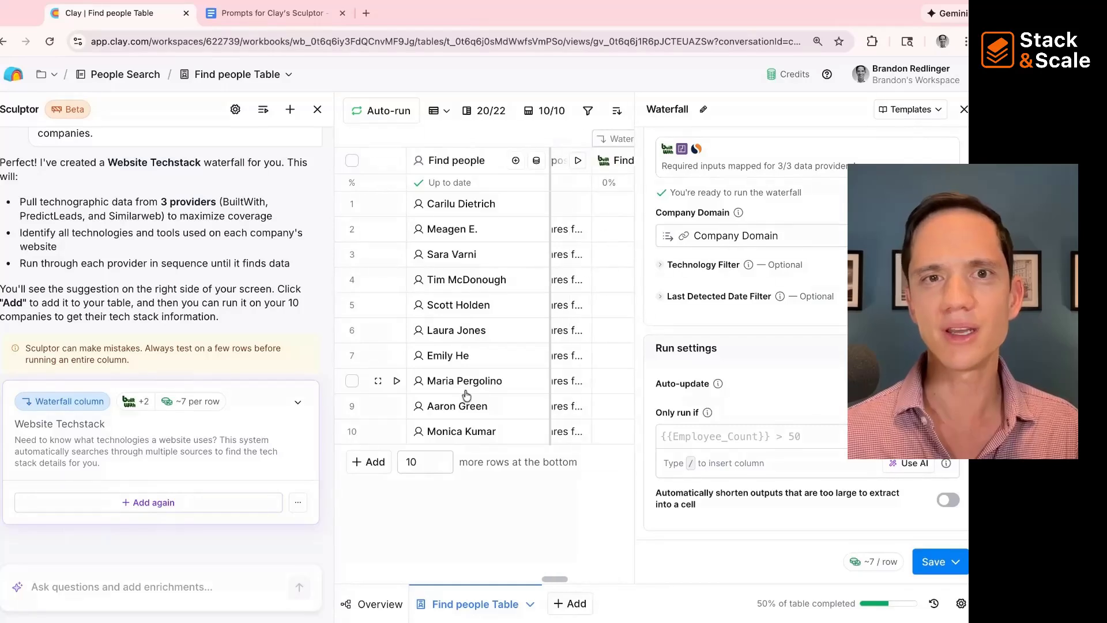
scroll(564, 378, "left", 3)
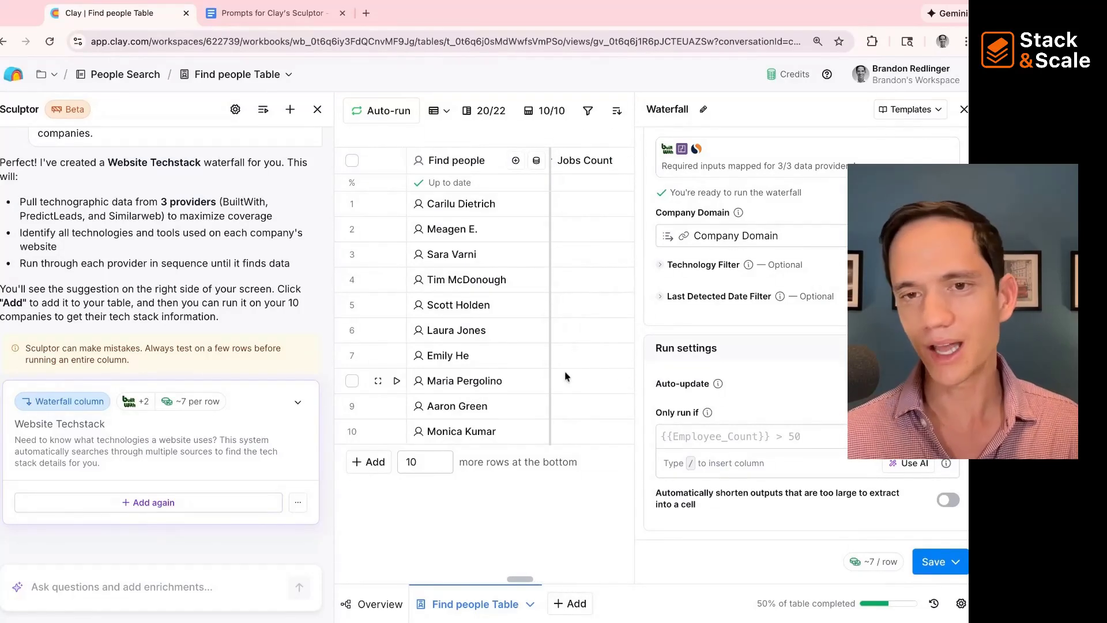
scroll(565, 376, "right", 2)
scroll(565, 375, "left", 2)
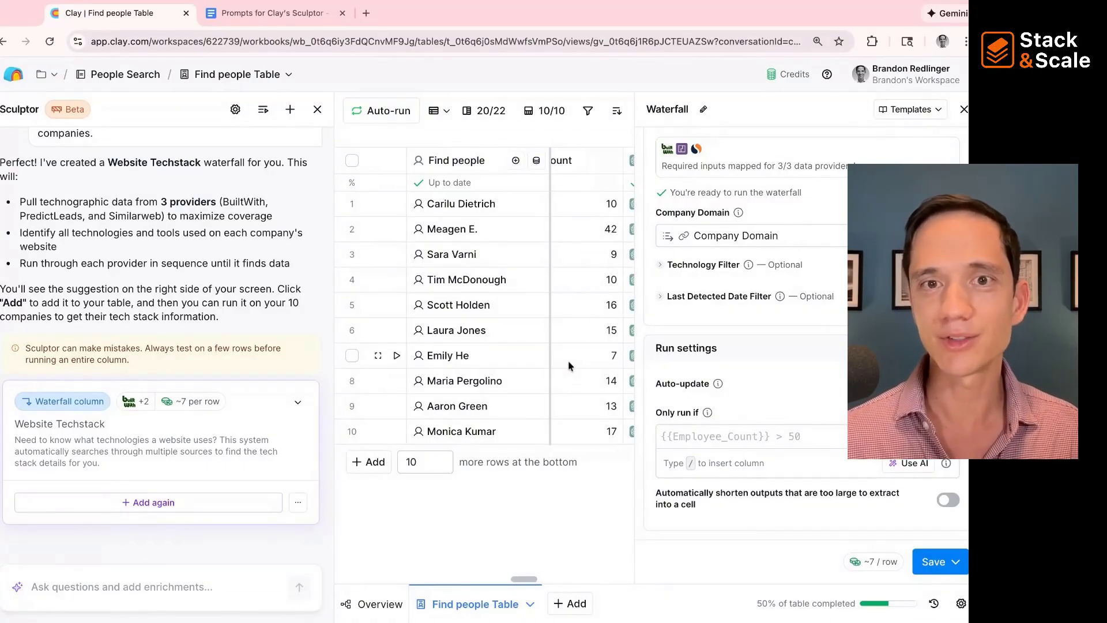
scroll(571, 264, "right", 1)
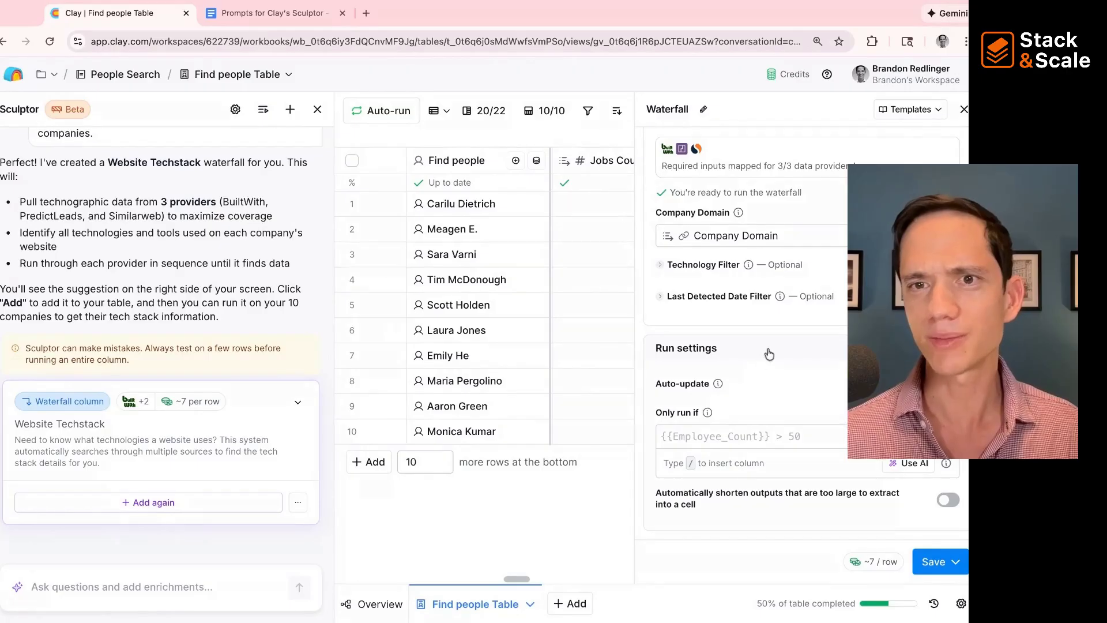
- Switch the waterfall from Quick setup to its detailed setup and examine the BuiltWith, PredictLeads and Similarweb sequence
scroll(772, 288, "up", 3)
left_click(842, 231)
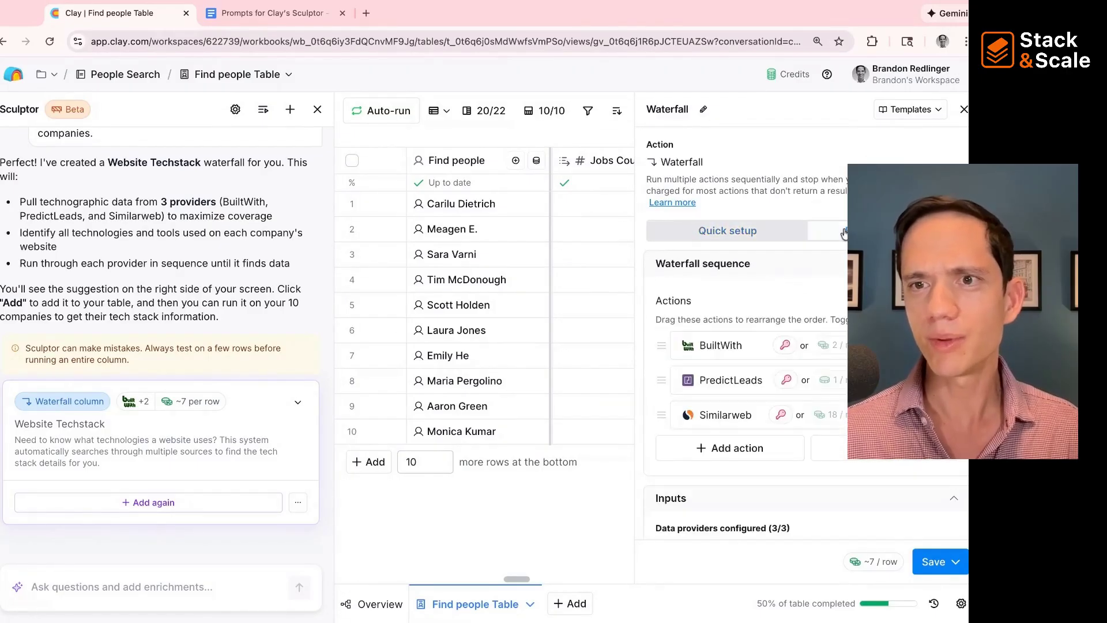
scroll(854, 407, "down", 1)
scroll(826, 365, "down", 1)
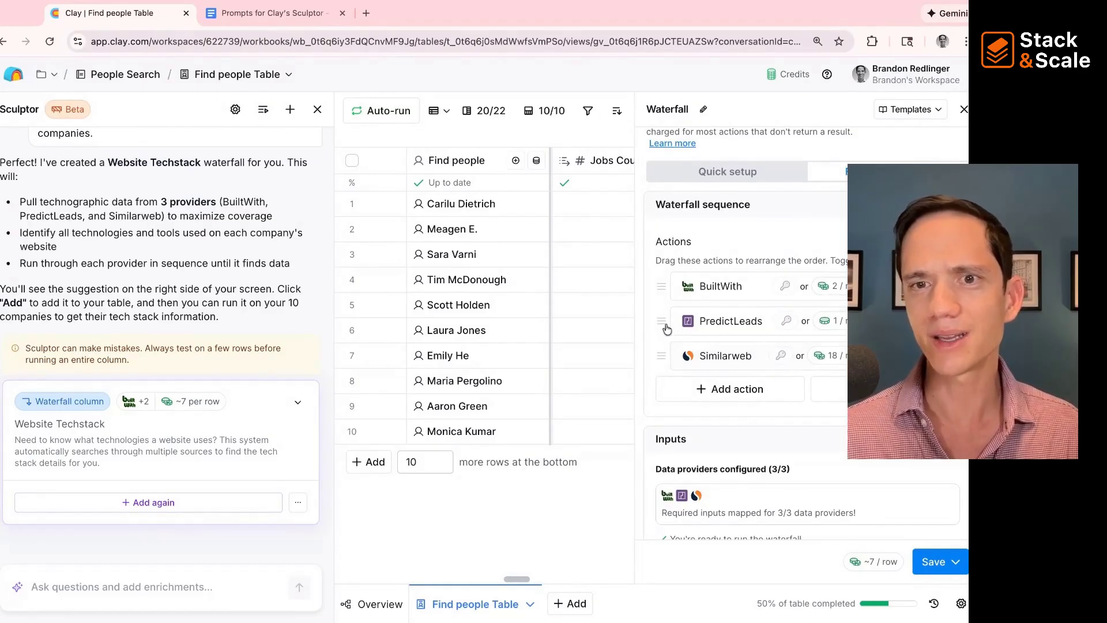
- Try PredictLeads ahead of BuiltWith in the Website Techstack waterfall sequence, and restore BuiltWith to first place
left_click_drag(664, 323, 663, 285)
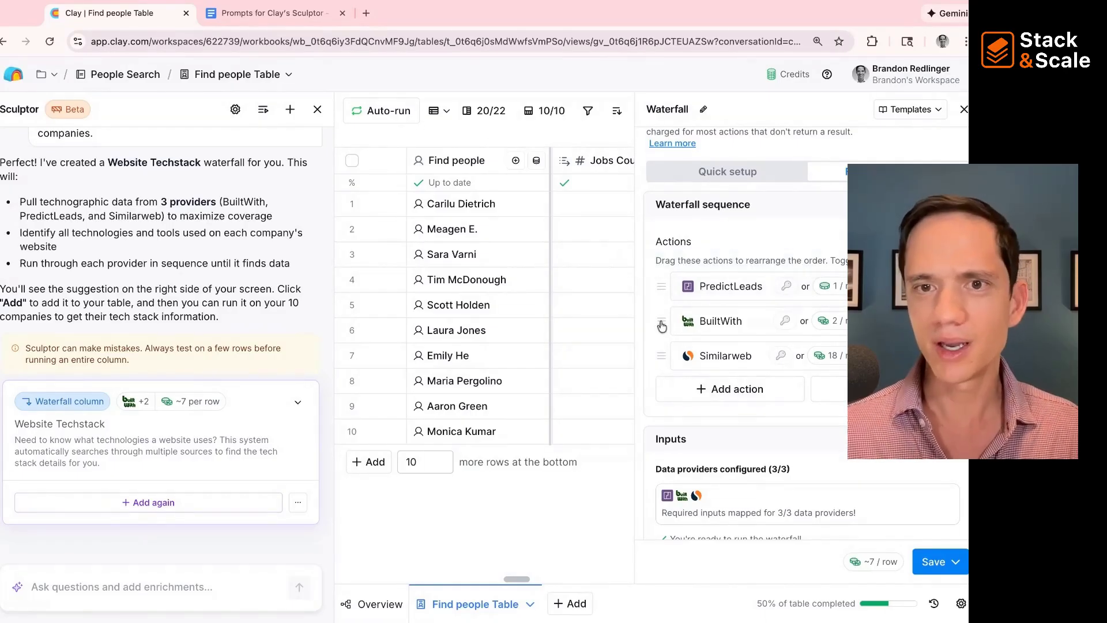
left_click_drag(662, 326, 661, 289)
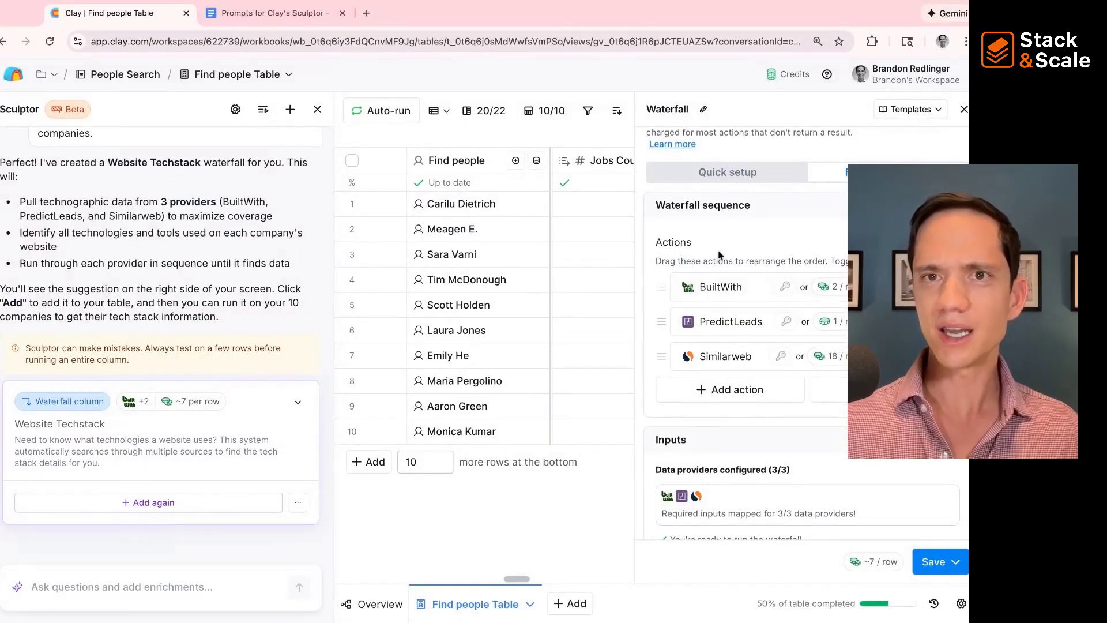
scroll(753, 239, "down", 1)
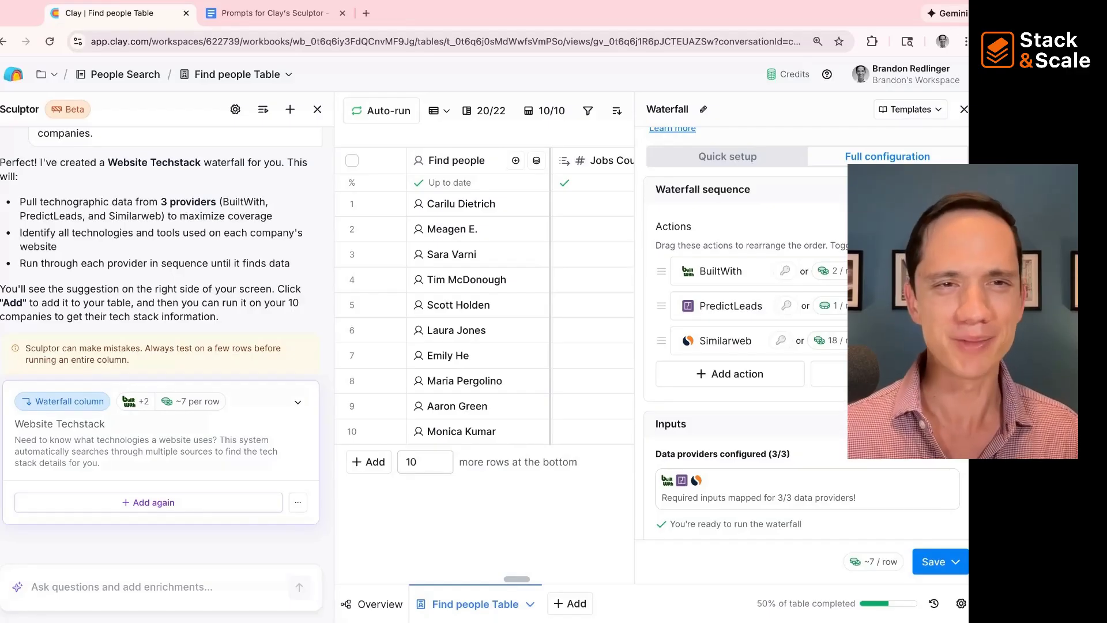
- Return to the Clay home page and switch to the Prompts for Clay's Sculptor document at its beginning
left_click(14, 74)
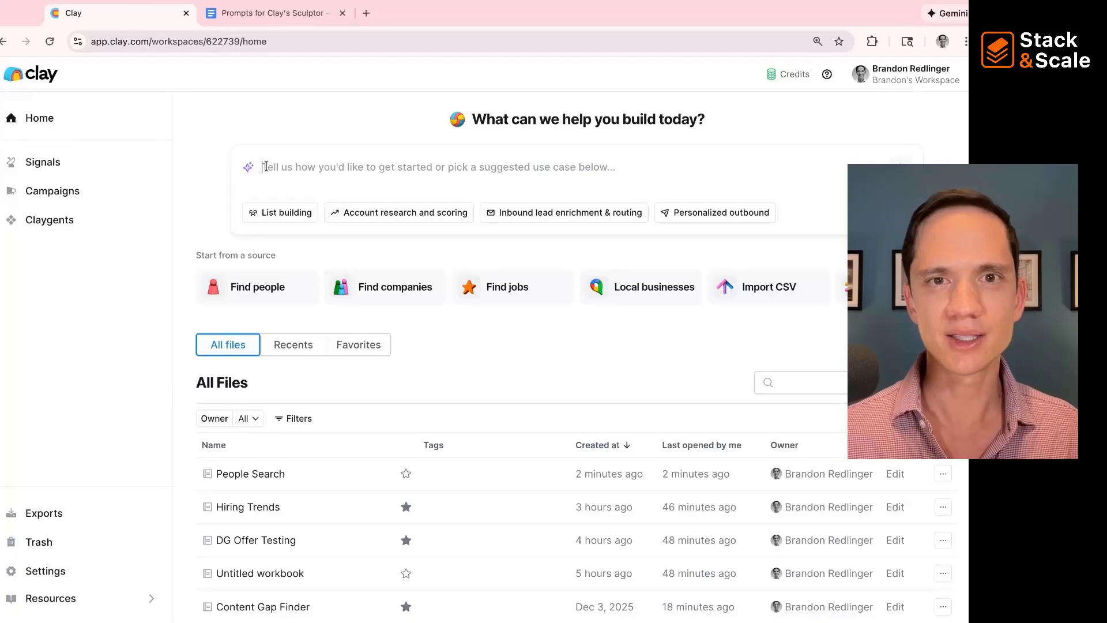
left_click(249, 15)
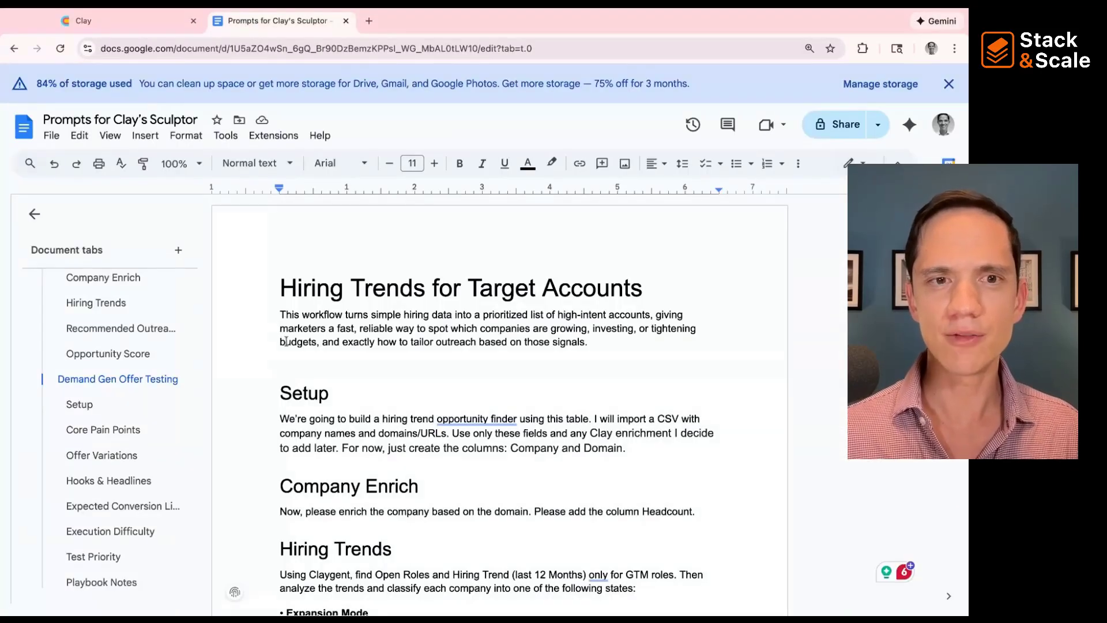
scroll(286, 341, "down", 2)
scroll(286, 340, "up", 2)
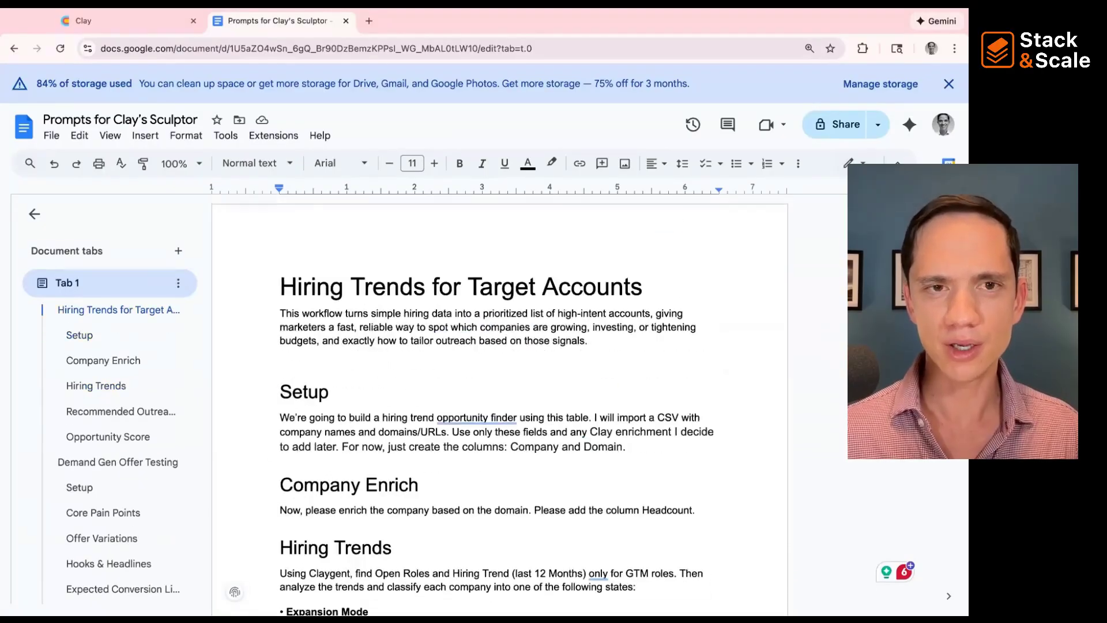
- Highlight the title Hiring Trends for Target Accounts in the prompts document to examine that workflow
left_click(268, 282)
key("ctrl+shift+Right")
key("ctrl+shift+Right")
key("ctrl+shift+Right")
key("ctrl+shift+Right")
key("ctrl+shift+Right")
key("ctrl+shift+Right")
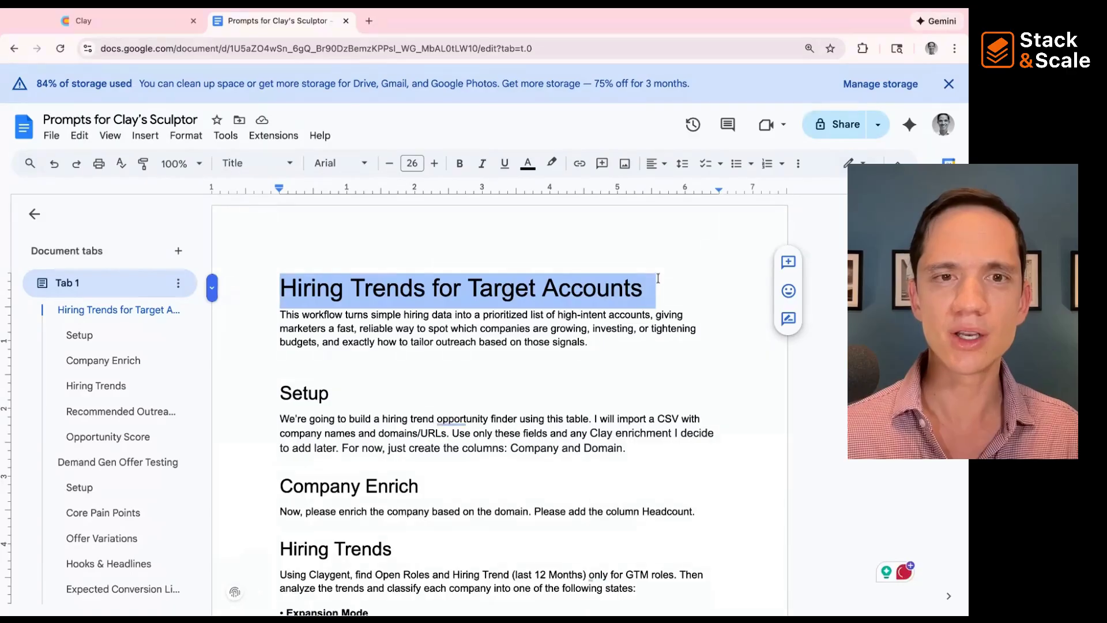
left_click(533, 286)
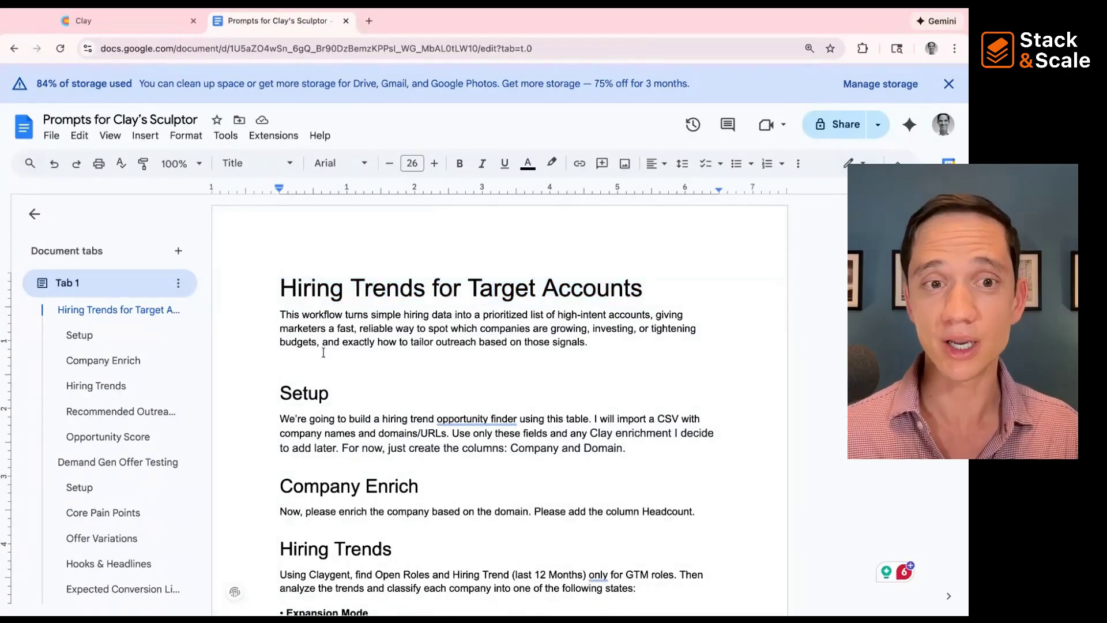
- Copy the Setup prompt of the Hiring Trends workflow and dismiss the storage banner in the document
scroll(303, 359, "down", 1)
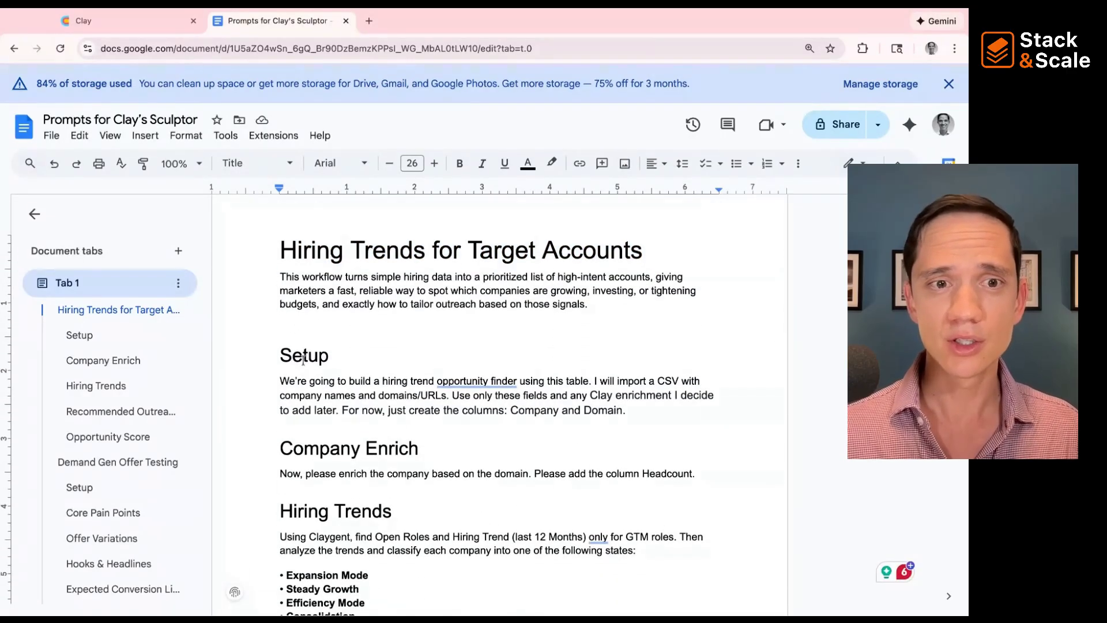
left_click(278, 380)
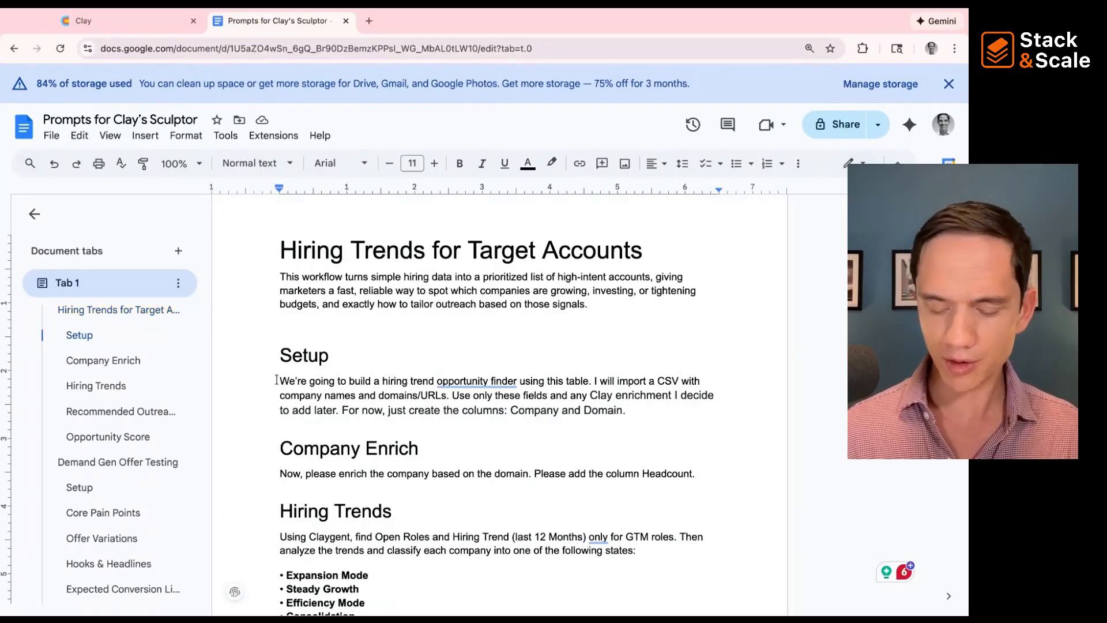
triple_click(277, 380)
key("ctrl+c")
left_click(479, 331)
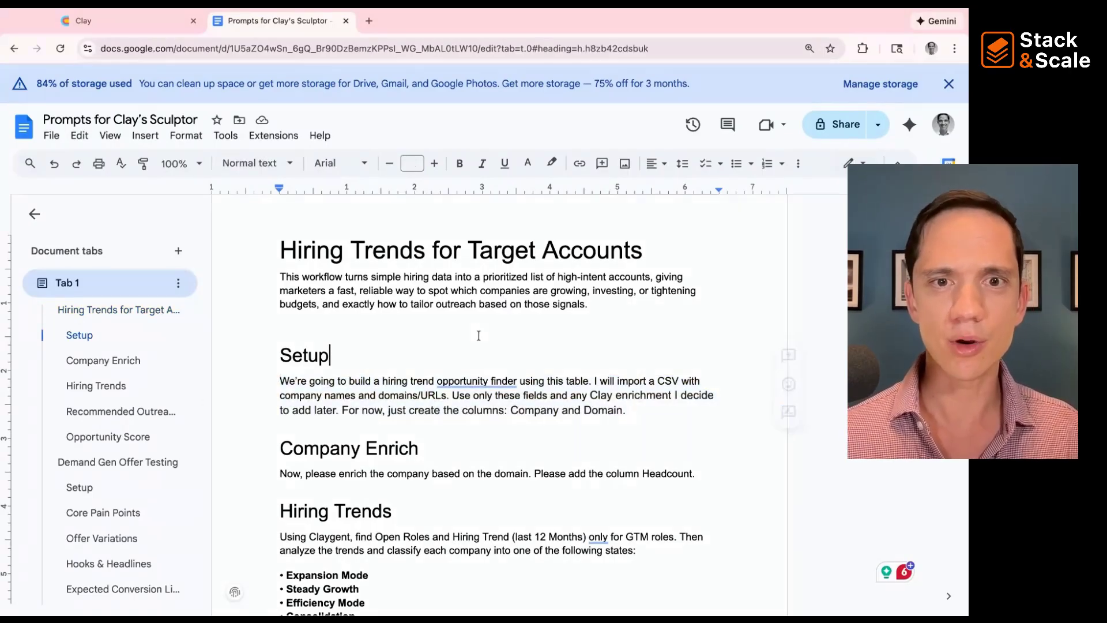
left_click(948, 83)
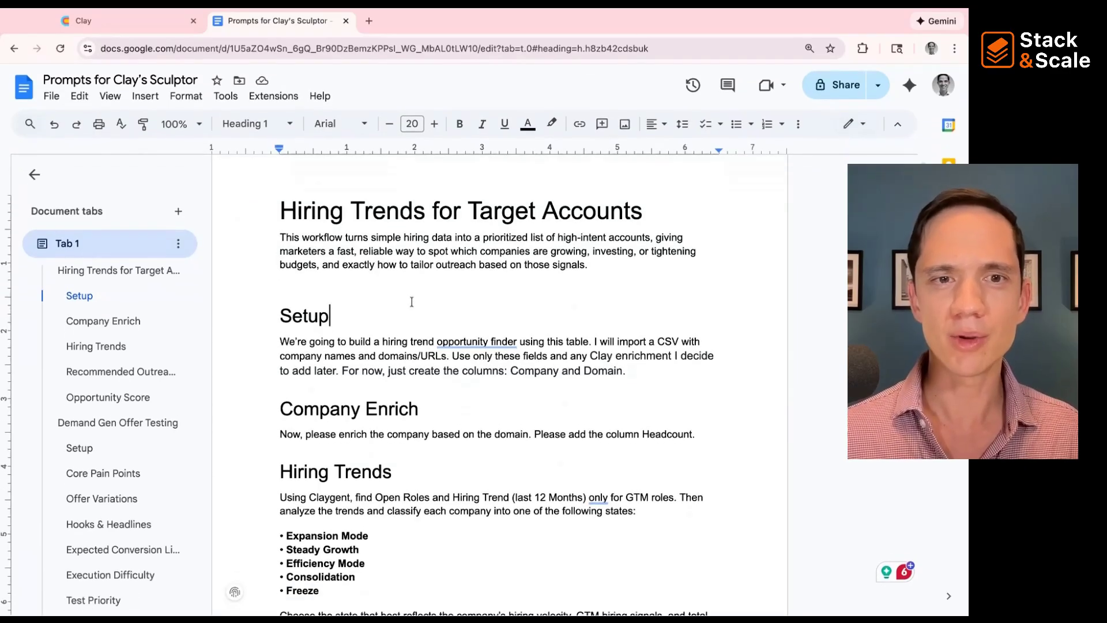
scroll(394, 345, "down", 3)
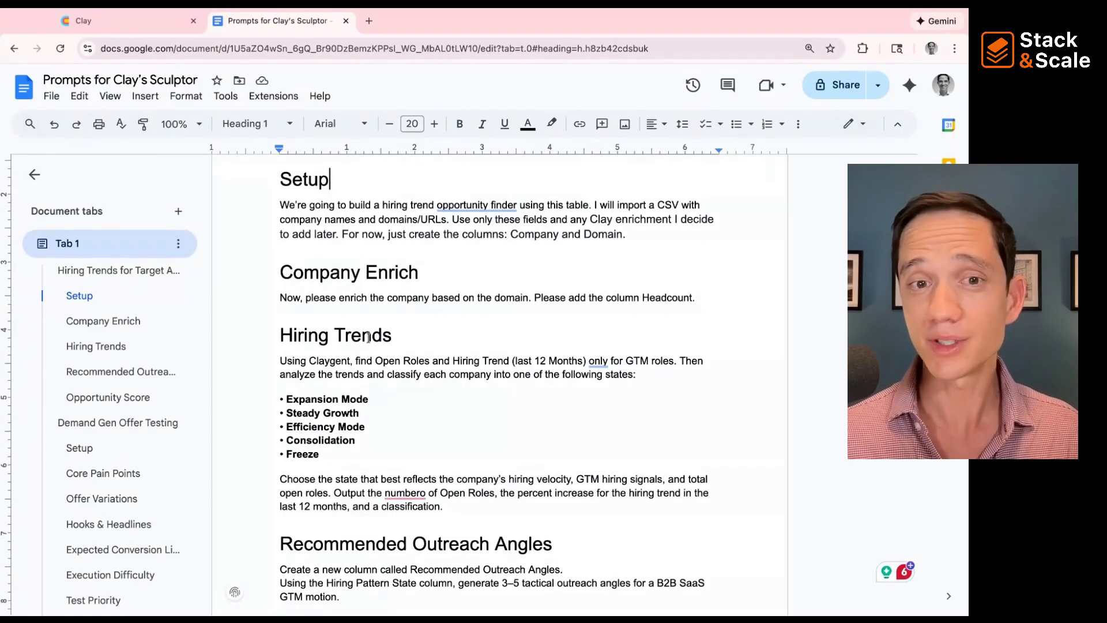
- Switch back to Clay and submit the copied Setup prompt for the hiring trend opportunity finder on the home page
key("ctrl+1")
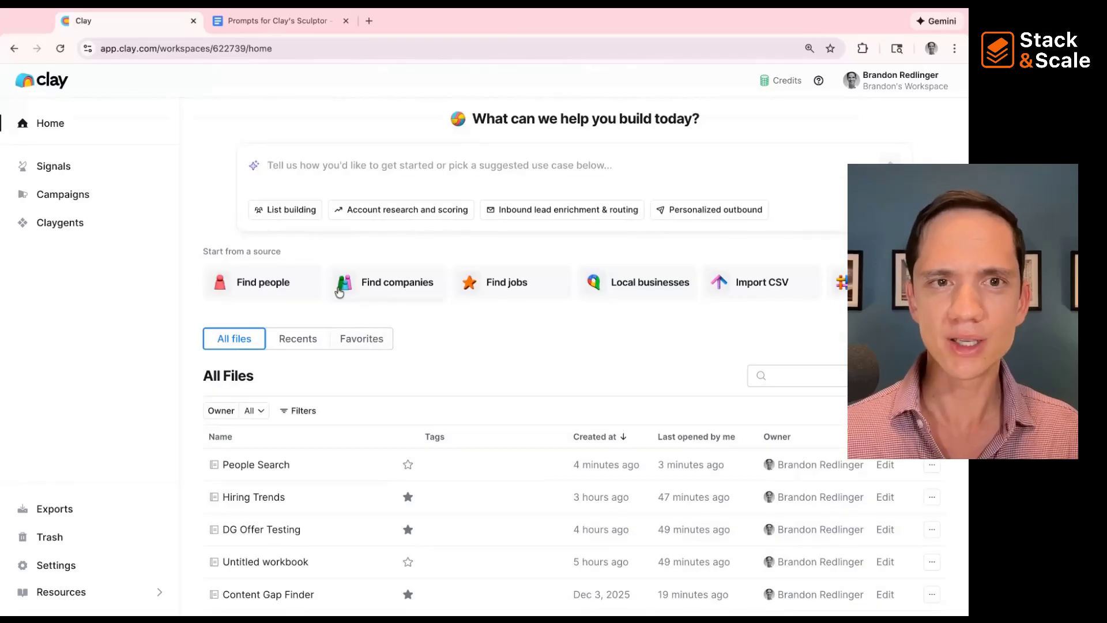
left_click(340, 166)
key("ctrl+v")
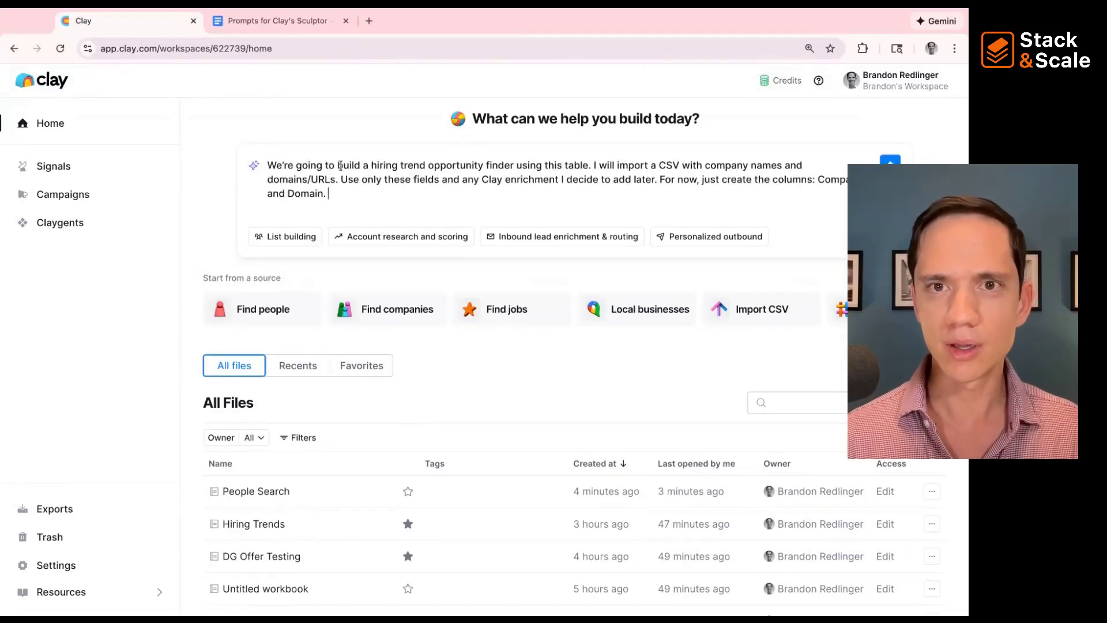
key("Return")
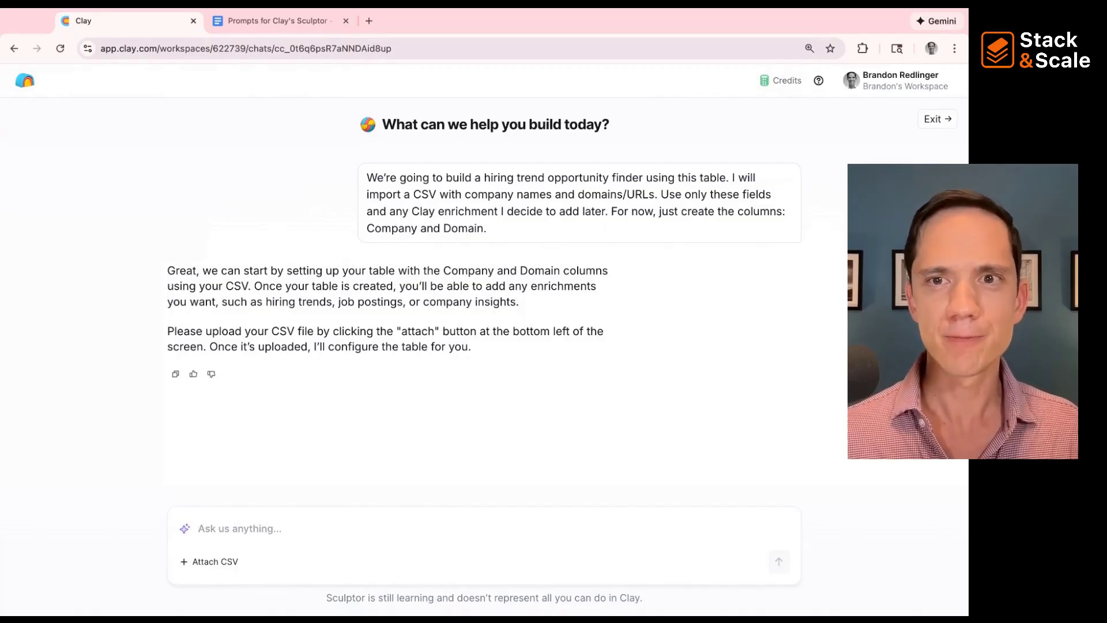
- Attach Company and Domain - Sheet1.csv to the chat, send it, and generate the Company and Domain List table
left_click(228, 562)
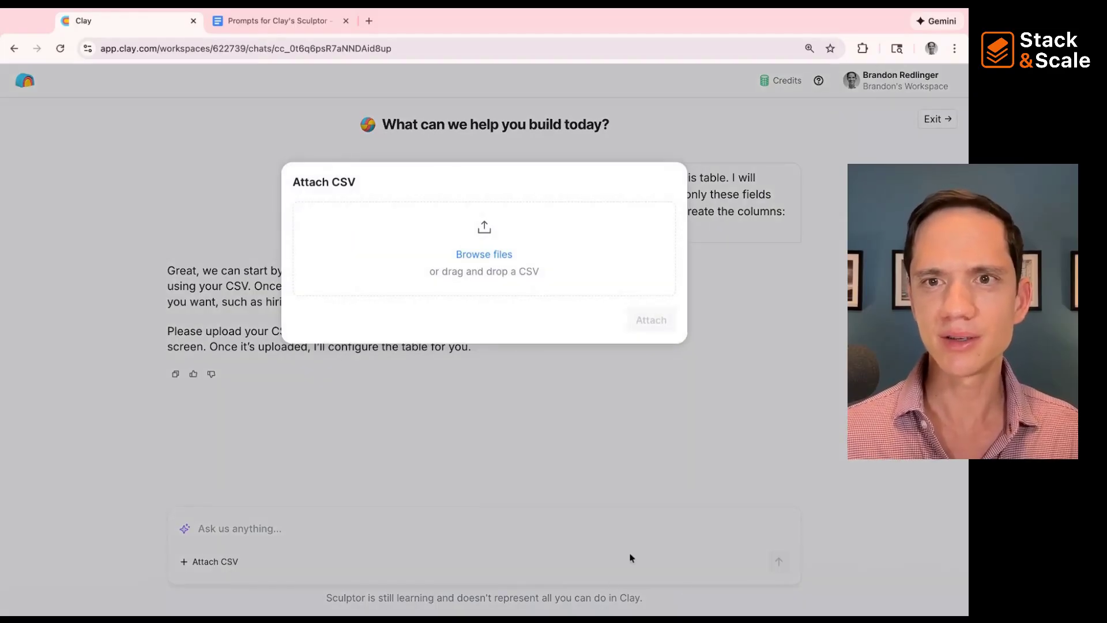
left_click_drag(632, 558, 369, 283)
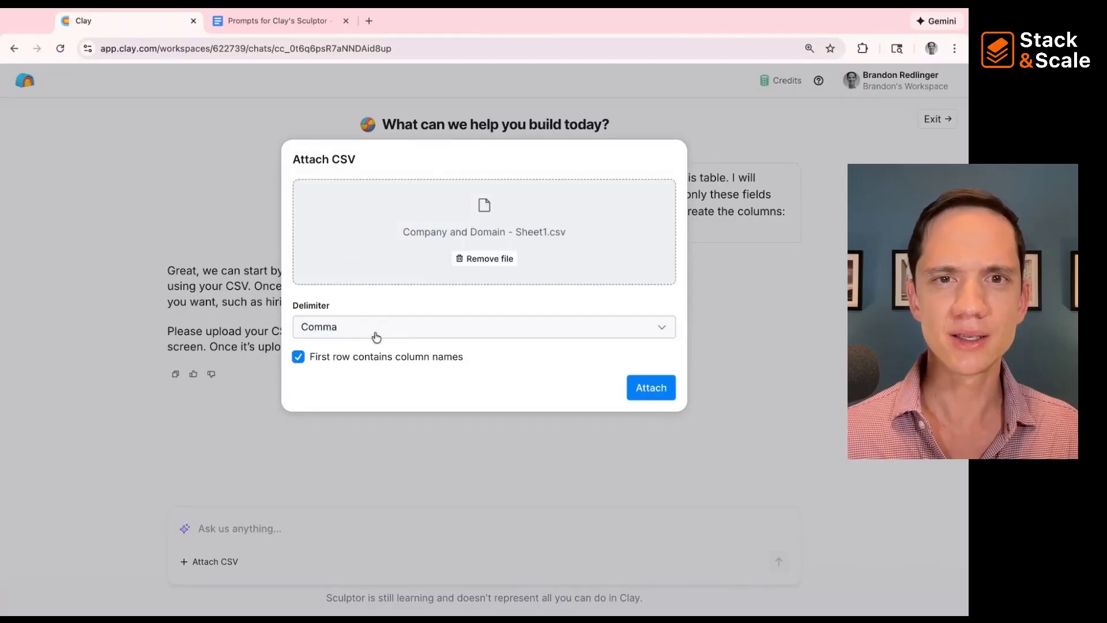
left_click(638, 390)
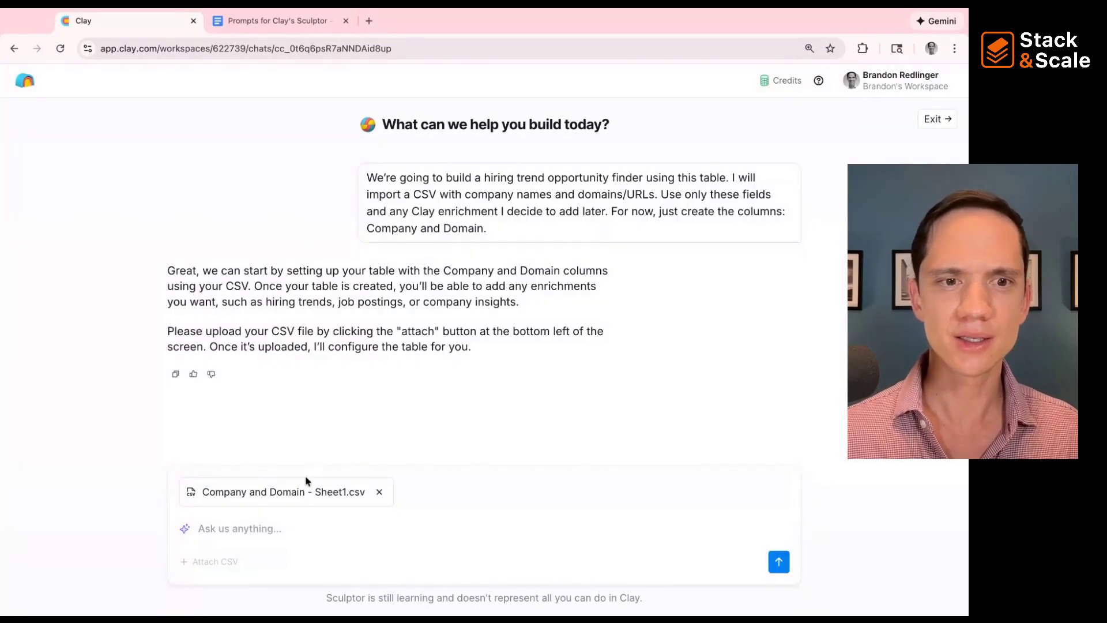
left_click(779, 562)
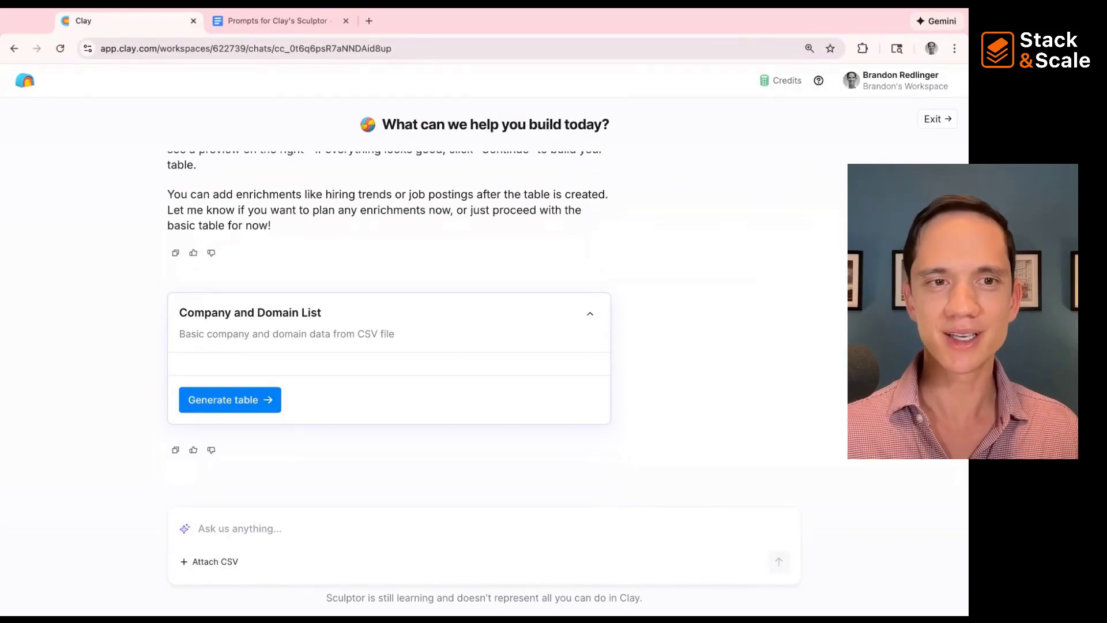
left_click(245, 406)
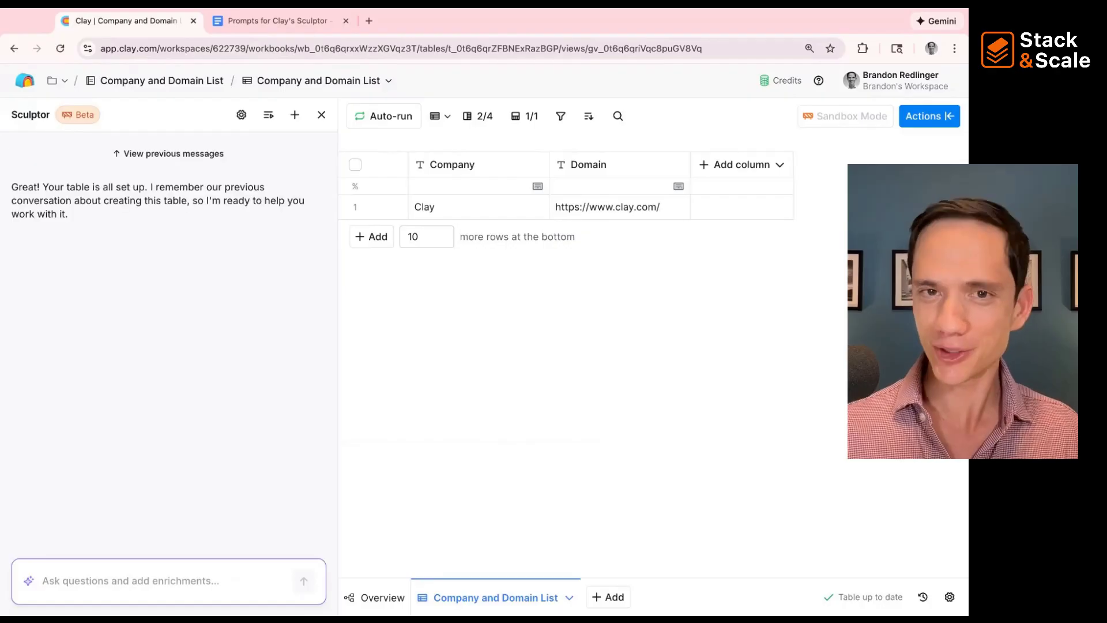
- Copy the Company Enrich prompt from the prompts document and send it to Sculptor to request a Headcount column
key("ctrl+Tab")
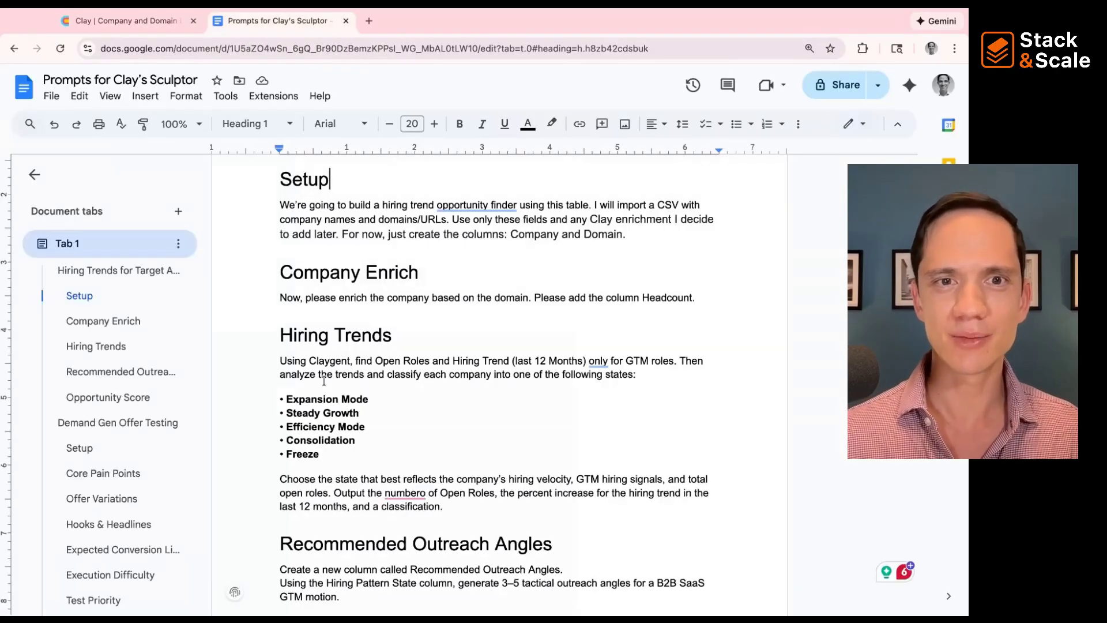
left_click(317, 300)
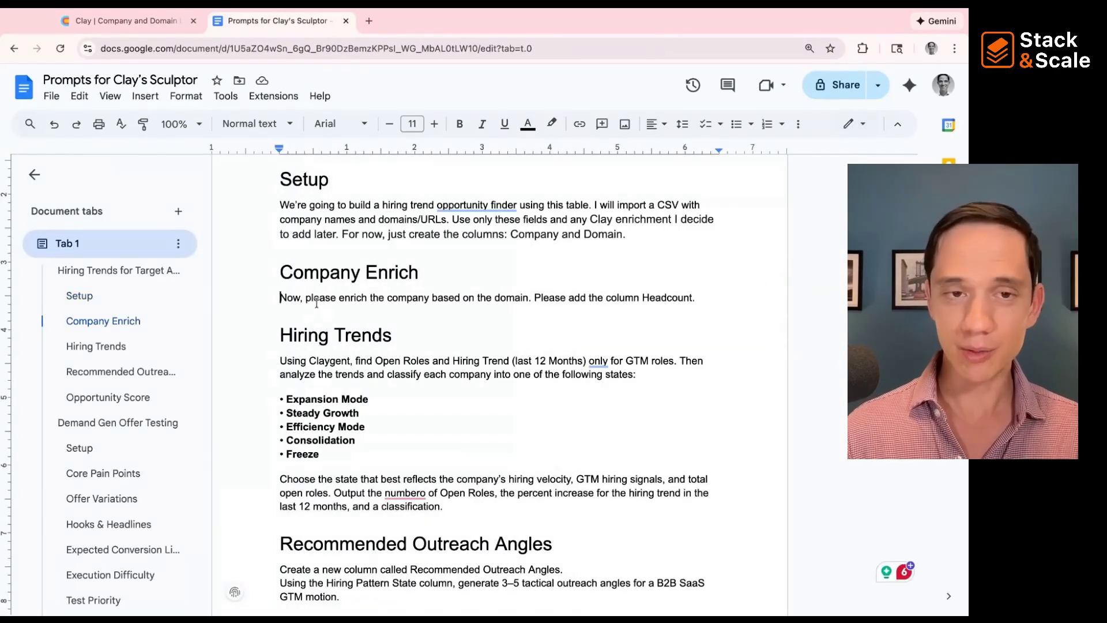
triple_click(317, 300)
key("ctrl+c")
key("ctrl+shift+Tab")
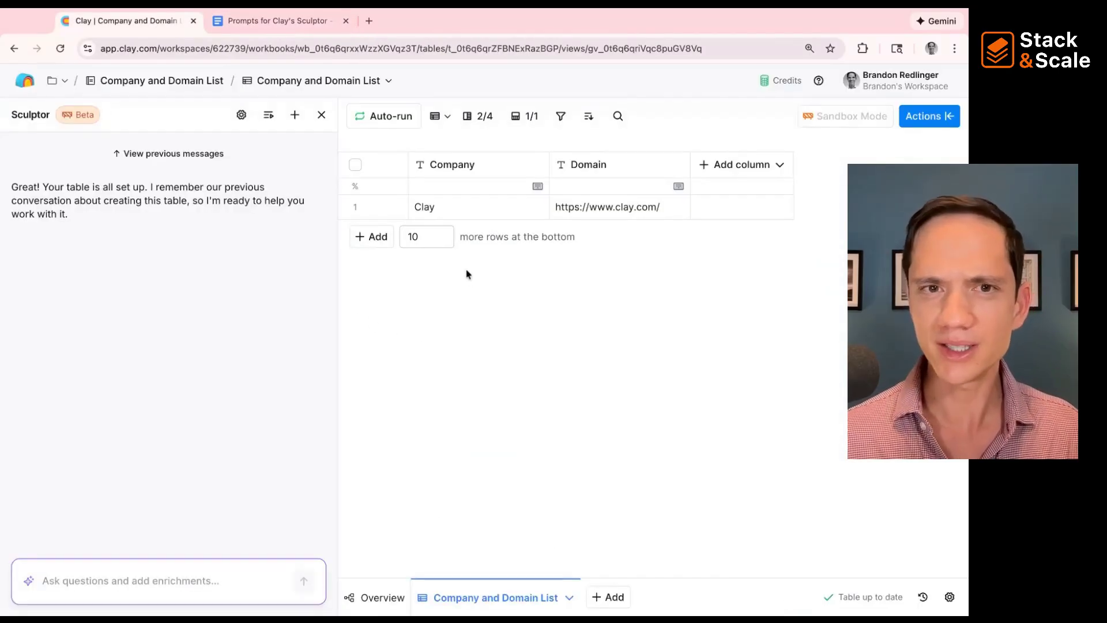
key("ctrl+v")
key("Return")
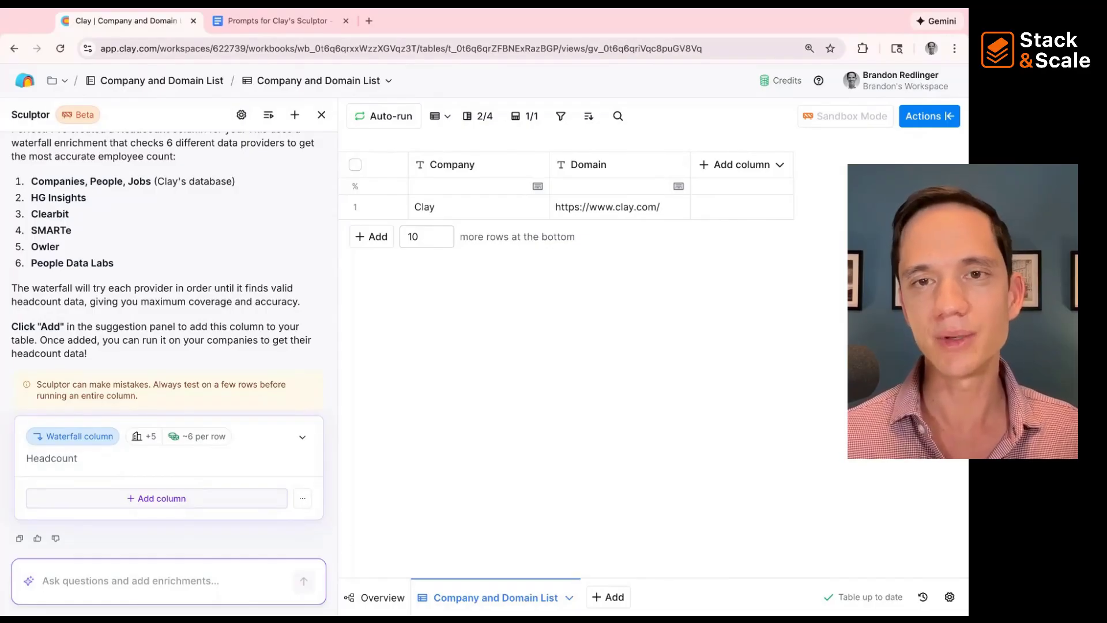
- Add Sculptor's suggested Headcount waterfall column and open the waterfall's full configuration at its provider sequence
left_click(156, 498)
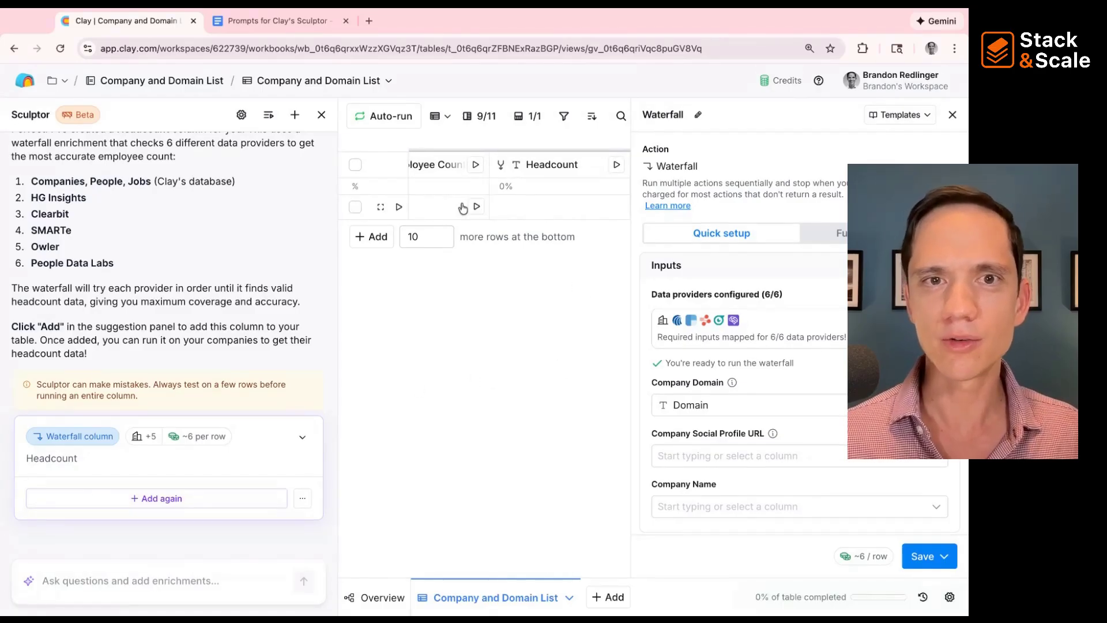
scroll(444, 195, "left", 2)
scroll(445, 194, "left", 3)
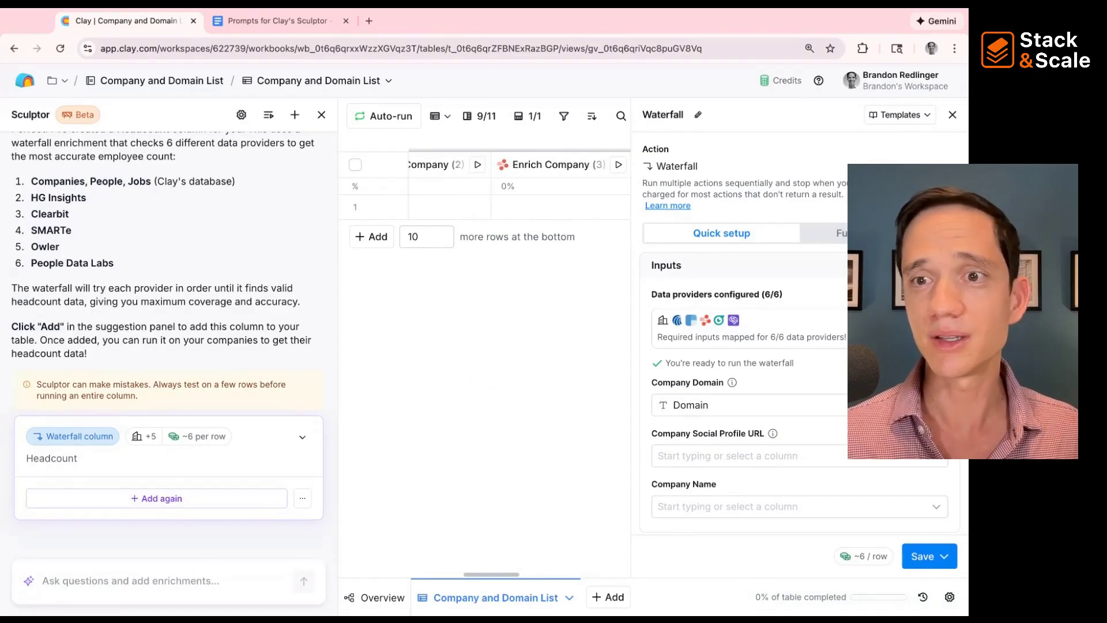
left_click(830, 233)
scroll(826, 278, "down", 3)
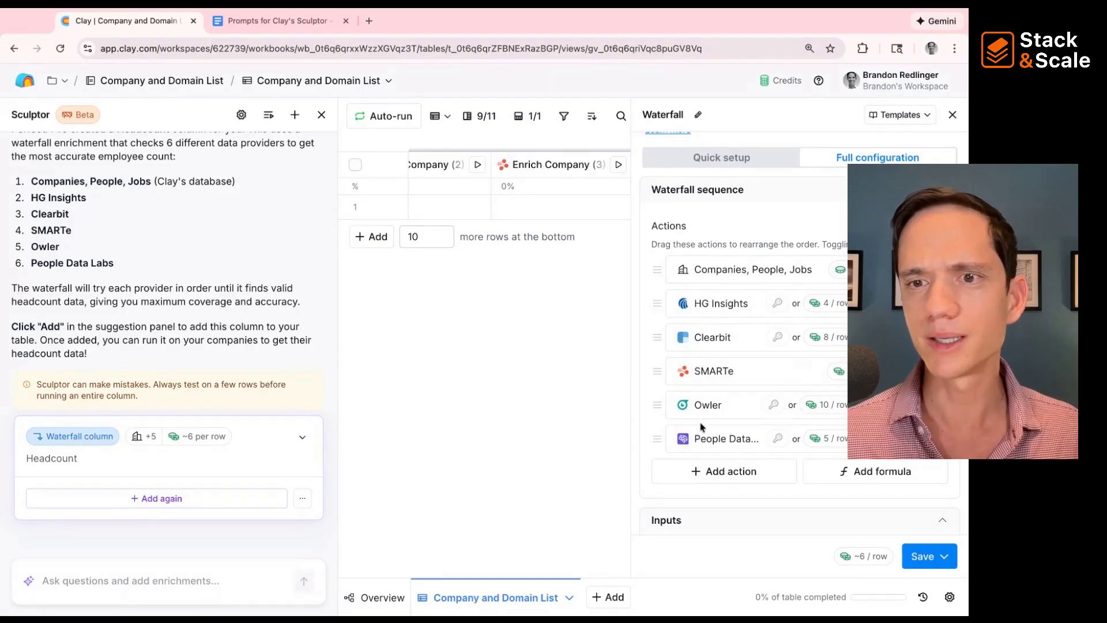
- Move People Data Labs to directly after HG Insights in the waterfall sequence, then save and run the 1 row
left_click_drag(657, 439, 662, 342)
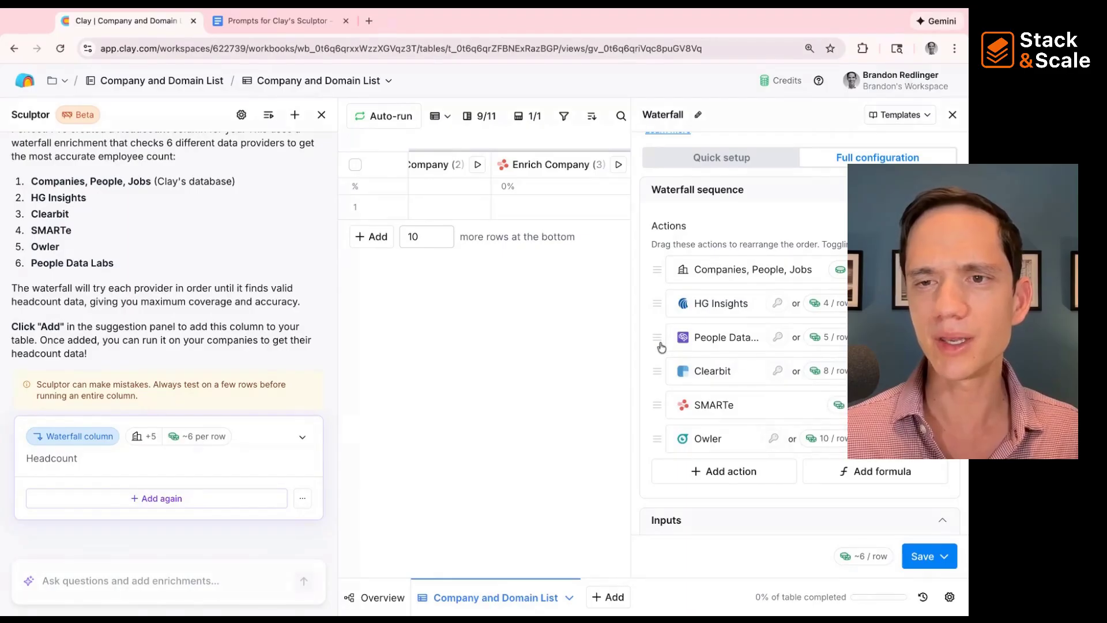
left_click(924, 558)
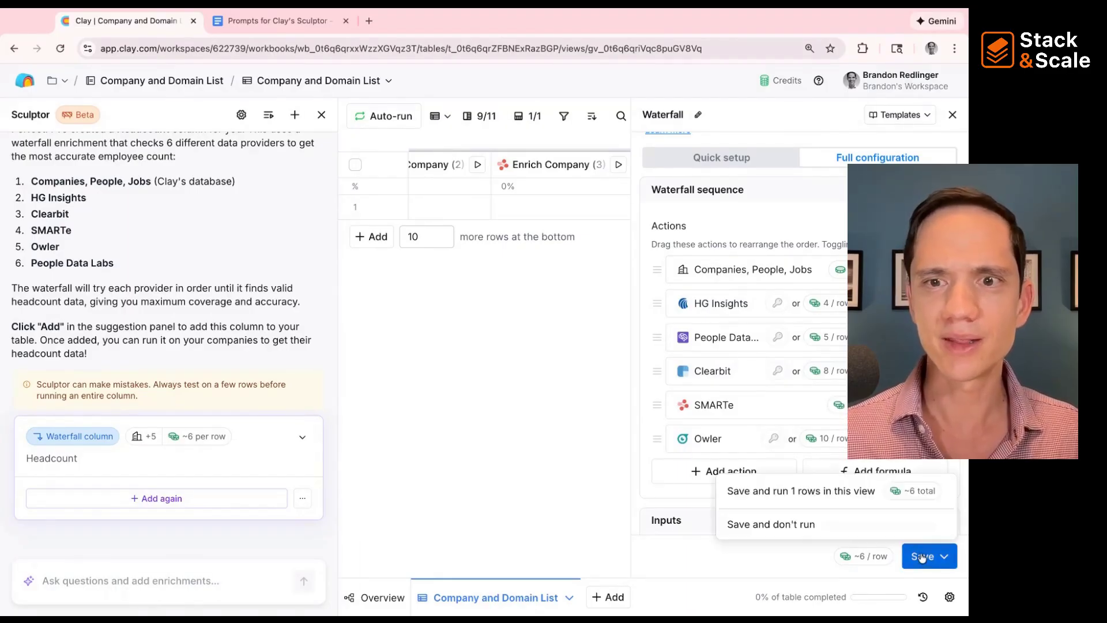
left_click(798, 493)
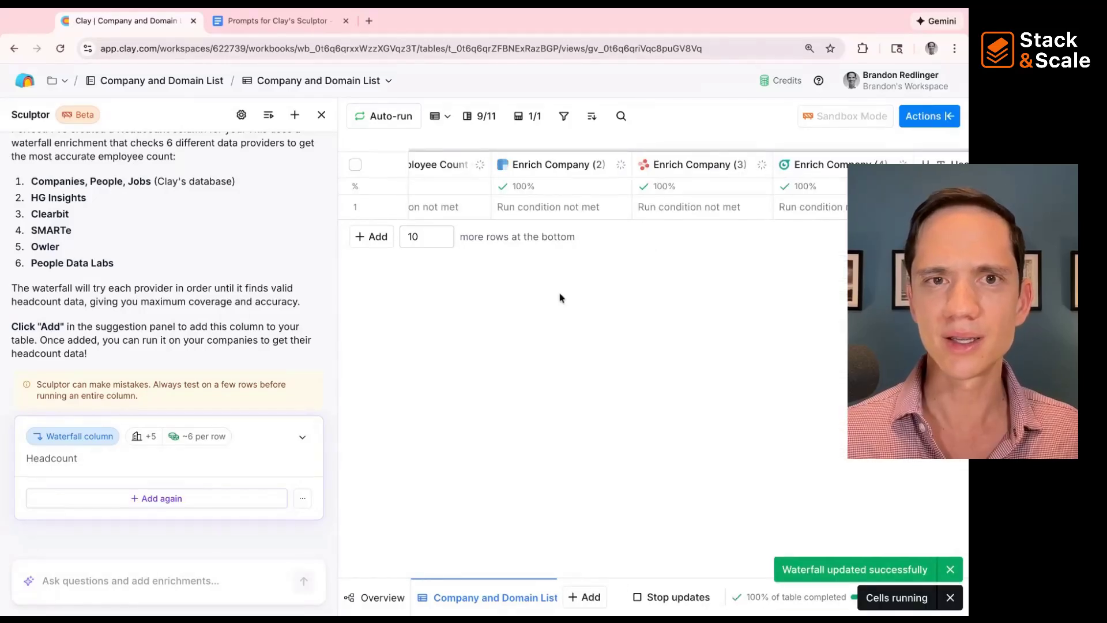
- Collapse the waterfall's provider columns so only its Headcount column is displayed beside Company and Domain
scroll(527, 177, "left", 5)
scroll(528, 173, "left", 2)
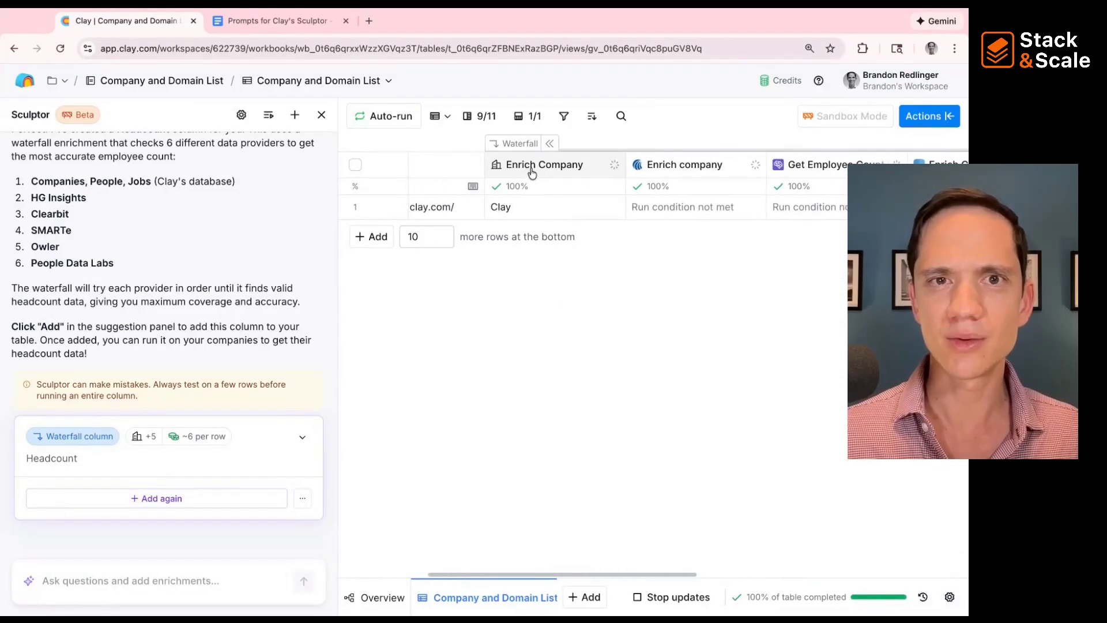
left_click(557, 143)
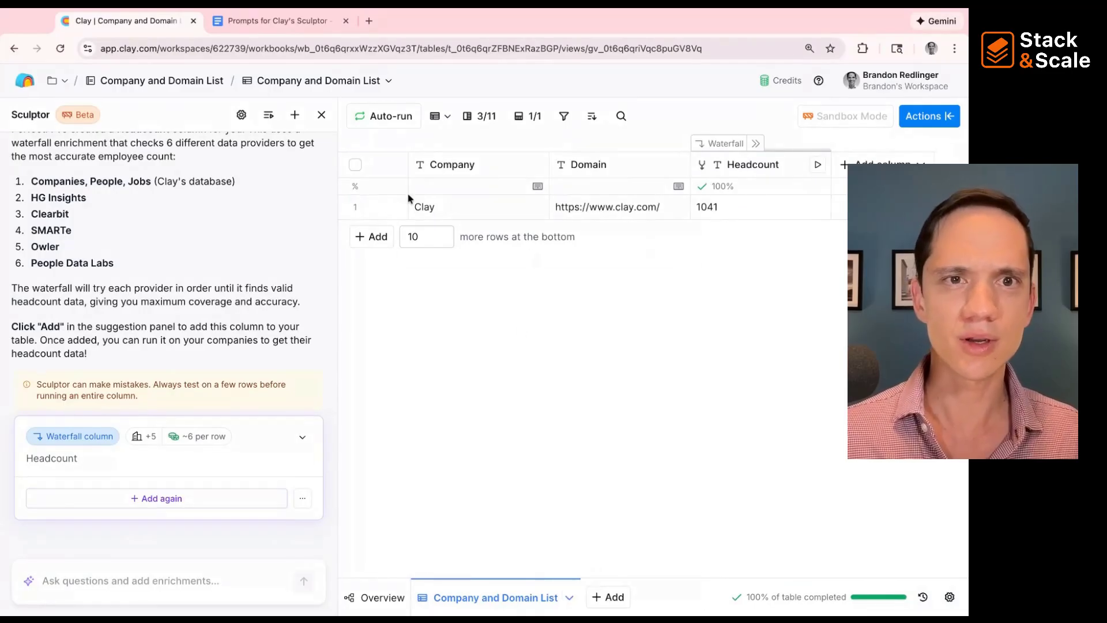
- Select the Company and Domain columns together and look over the actions available for both, including Change color
left_click(437, 167)
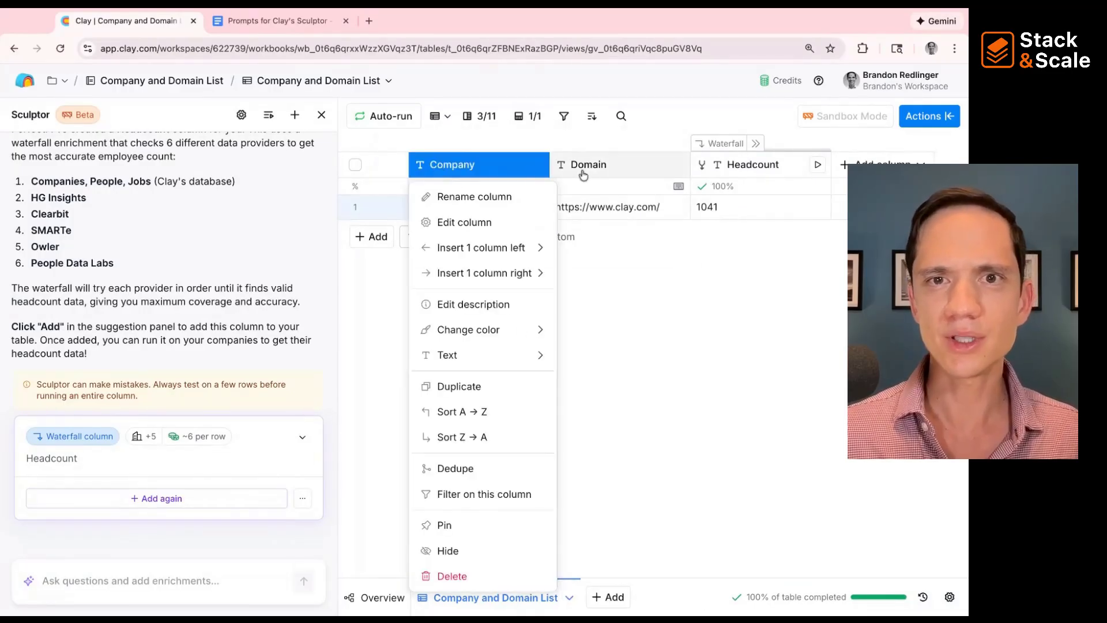
left_click(585, 173, "shift")
left_click(591, 175)
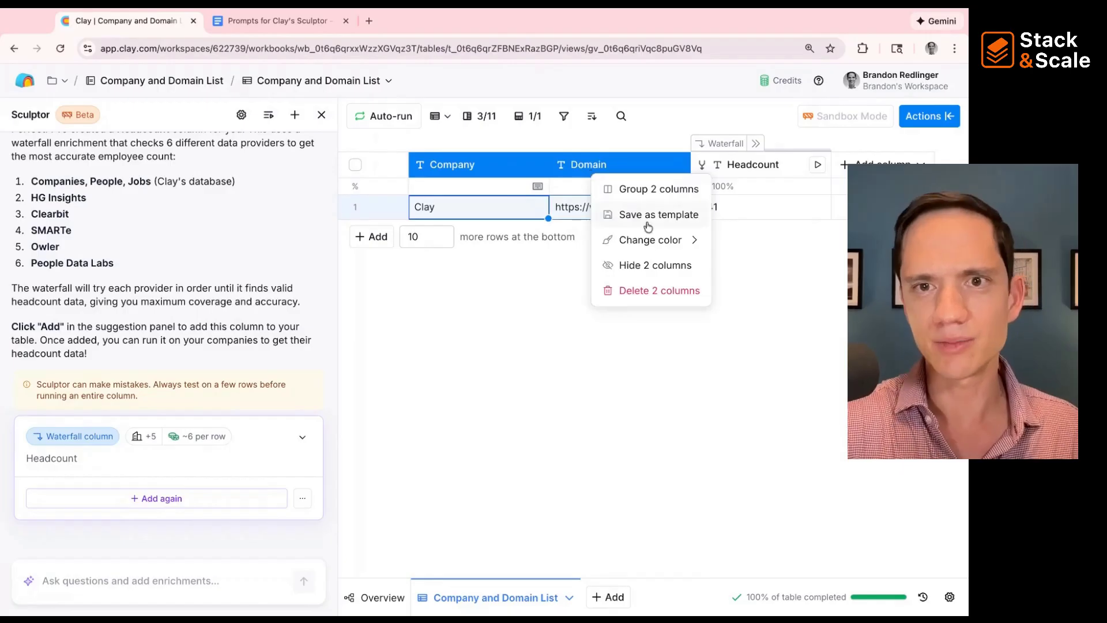
mouse_move(650, 240)
left_click(751, 312)
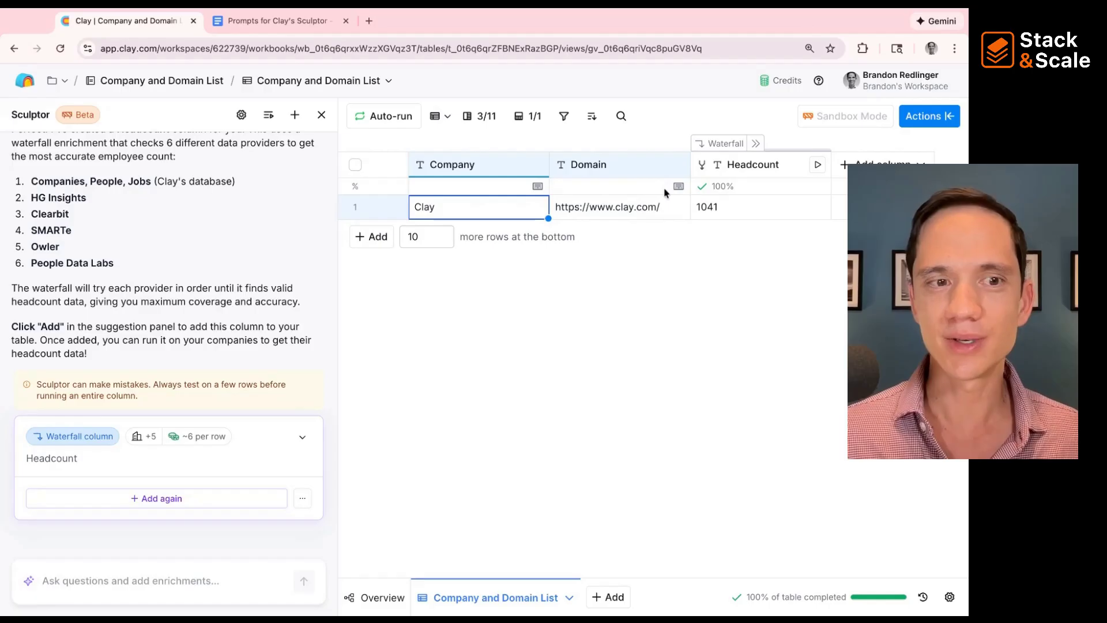
- In the prompts document, correct the misspelled "numbero" to "number" in the Hiring Trends prompt
left_click(270, 28)
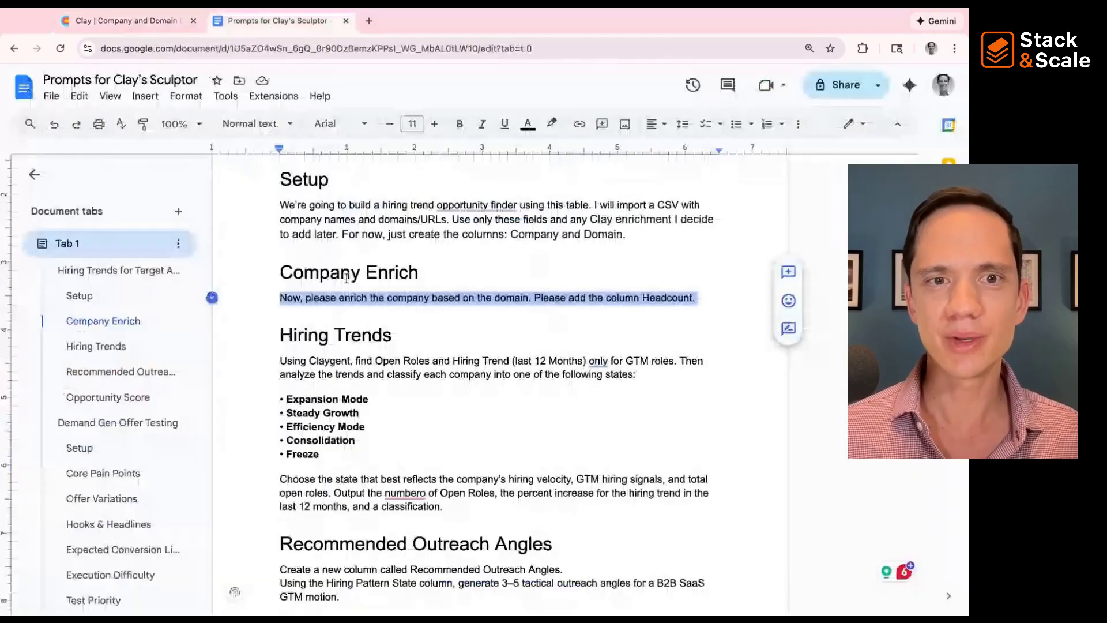
scroll(329, 348, "down", 1)
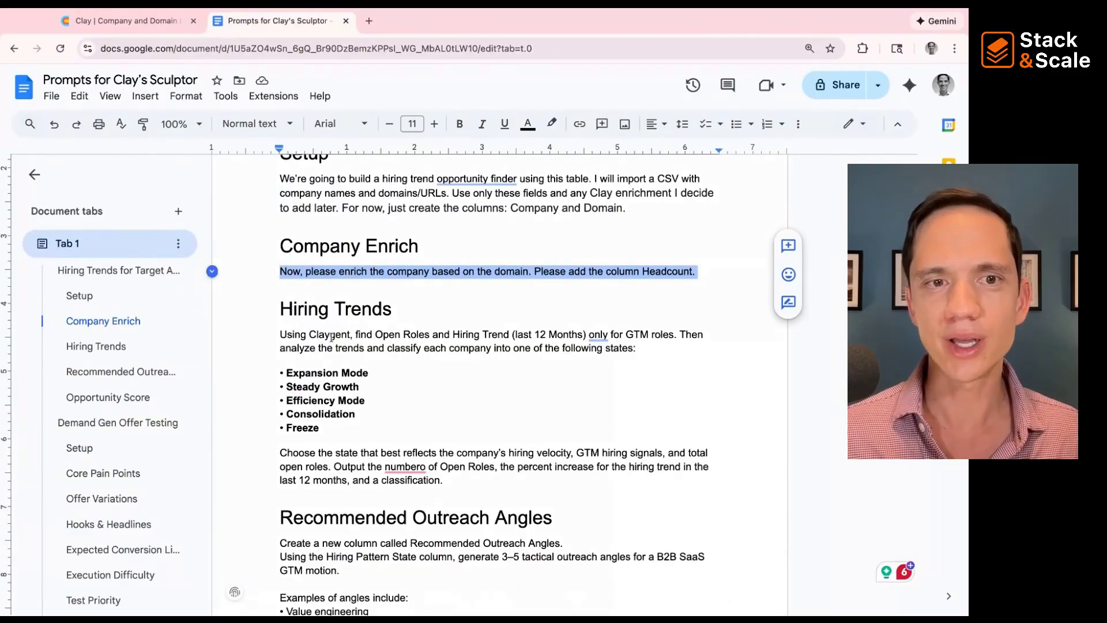
double_click(323, 336)
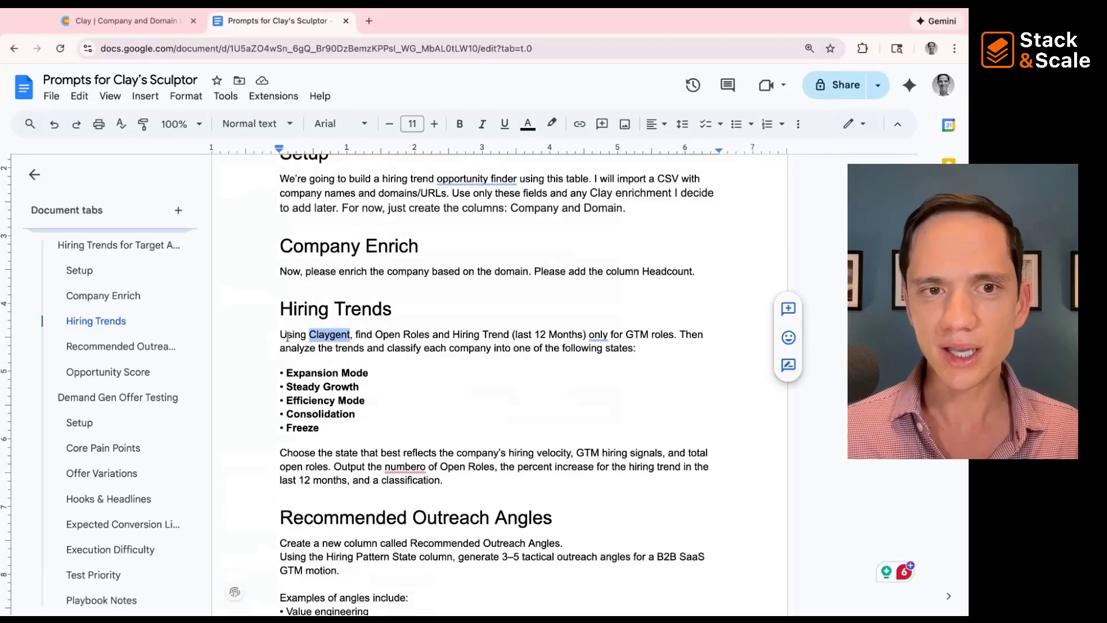
left_click(288, 334)
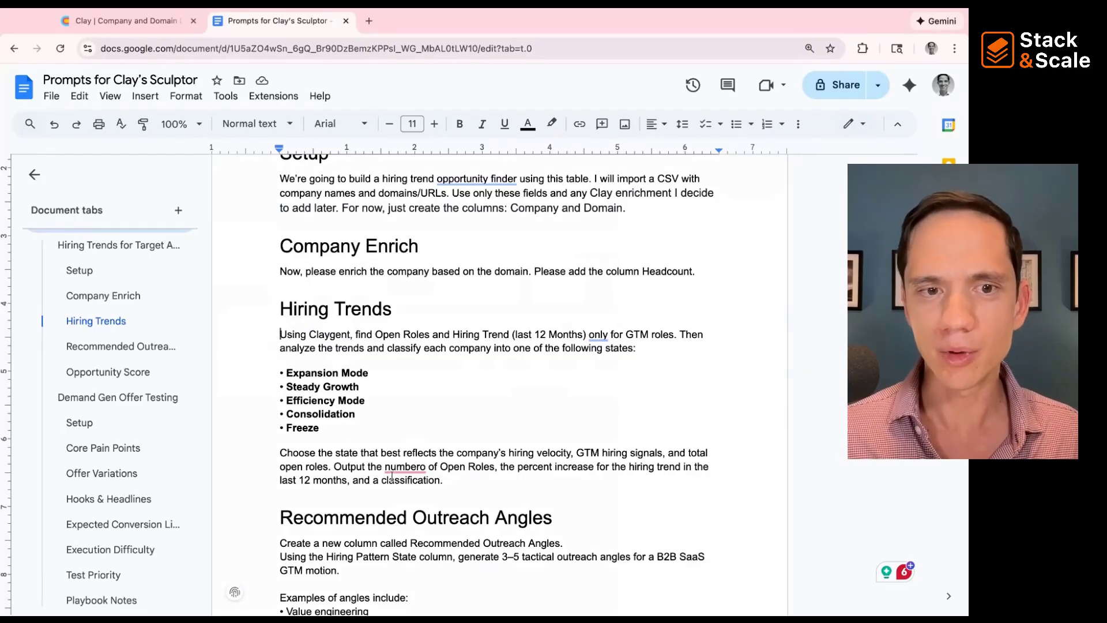
mouse_move(406, 464)
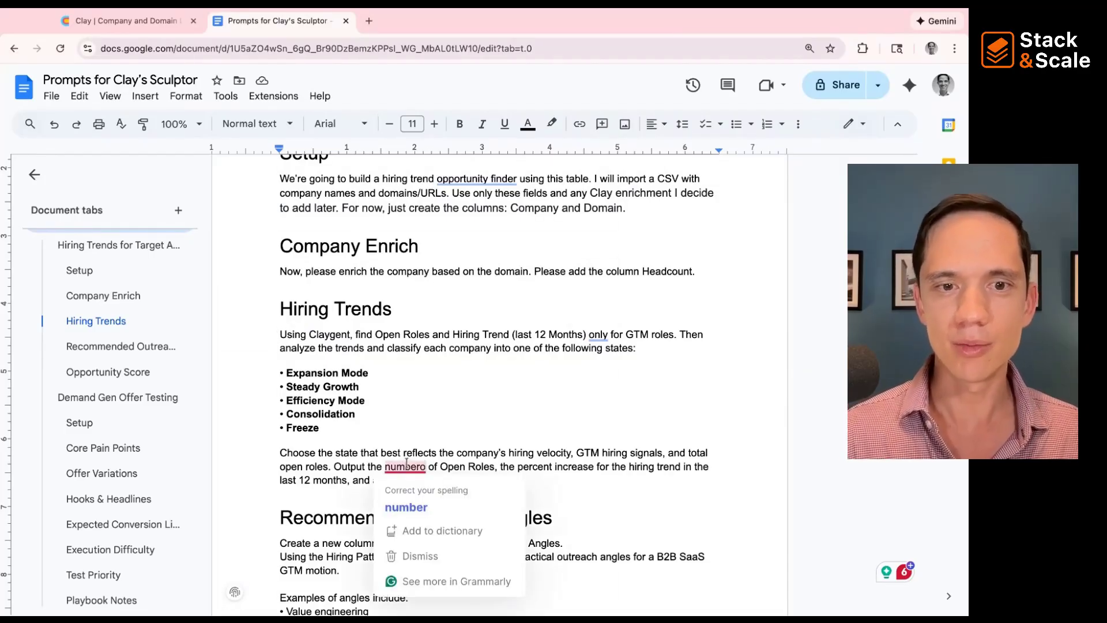
left_click(406, 507)
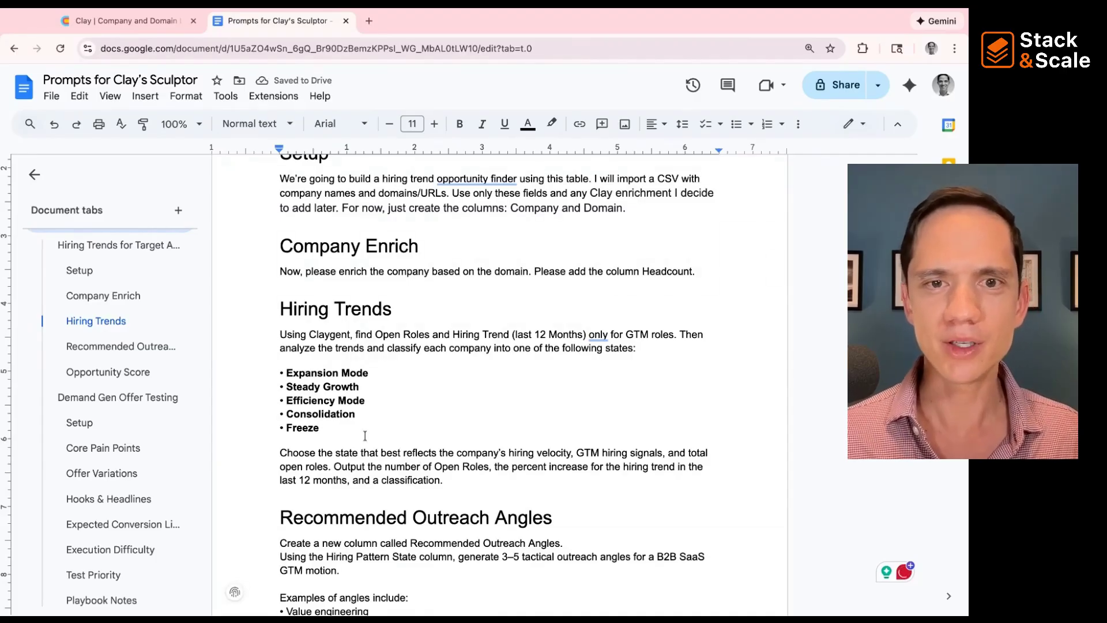
- Review the Hiring Trends prompt's classification states, from Expansion Mode to Freeze, and its requested outputs
scroll(363, 346, "up", 1)
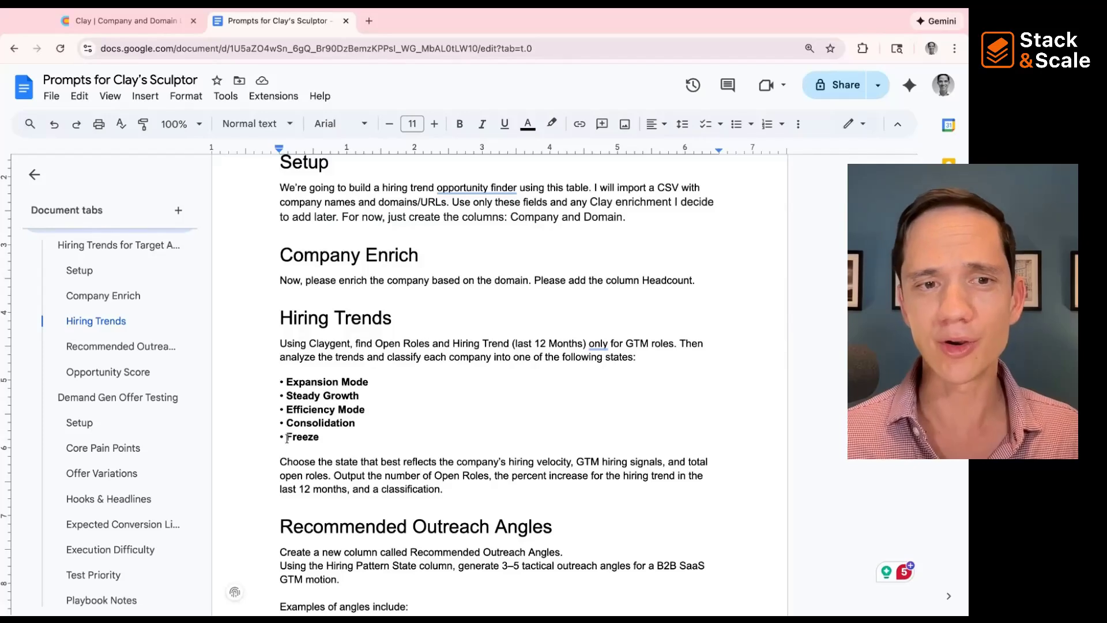
left_click_drag(285, 438, 328, 438)
left_click(316, 458)
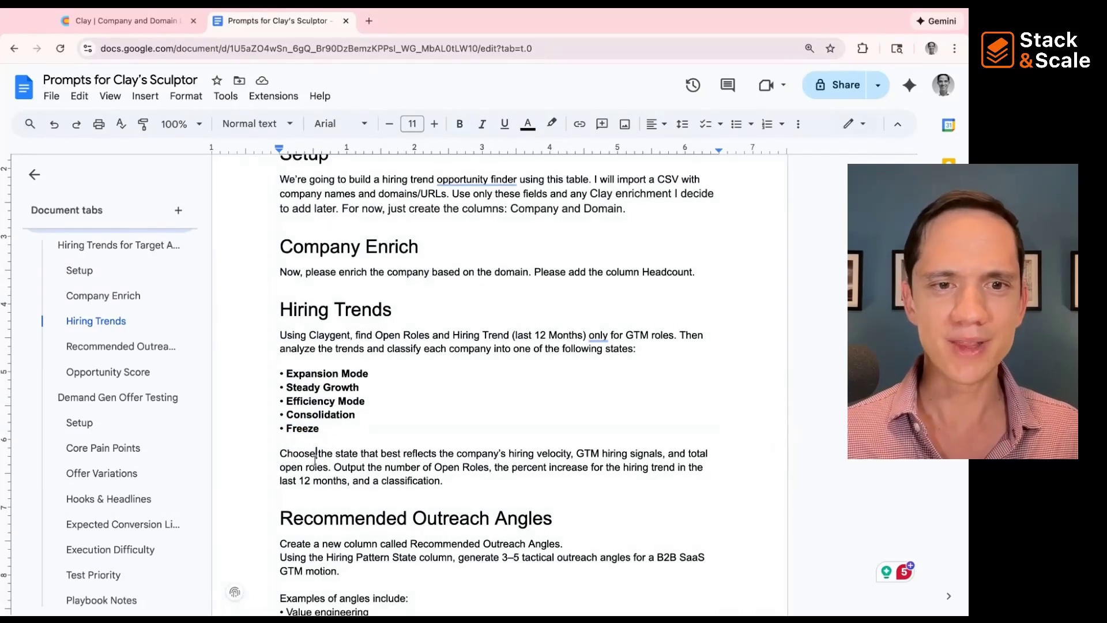
scroll(465, 453, "down", 1)
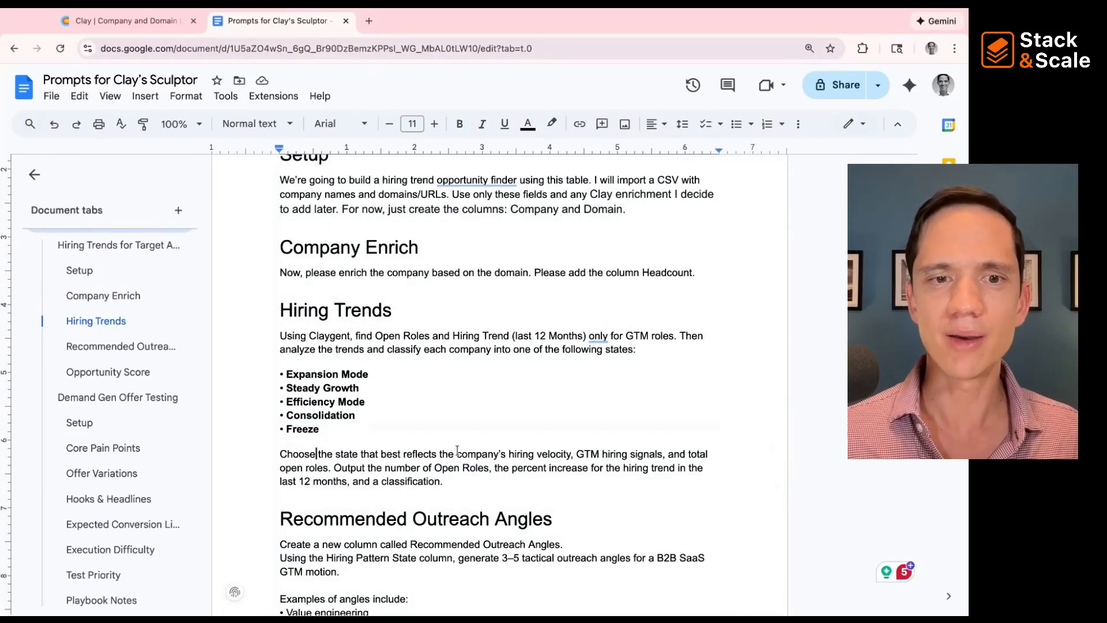
scroll(461, 449, "down", 3)
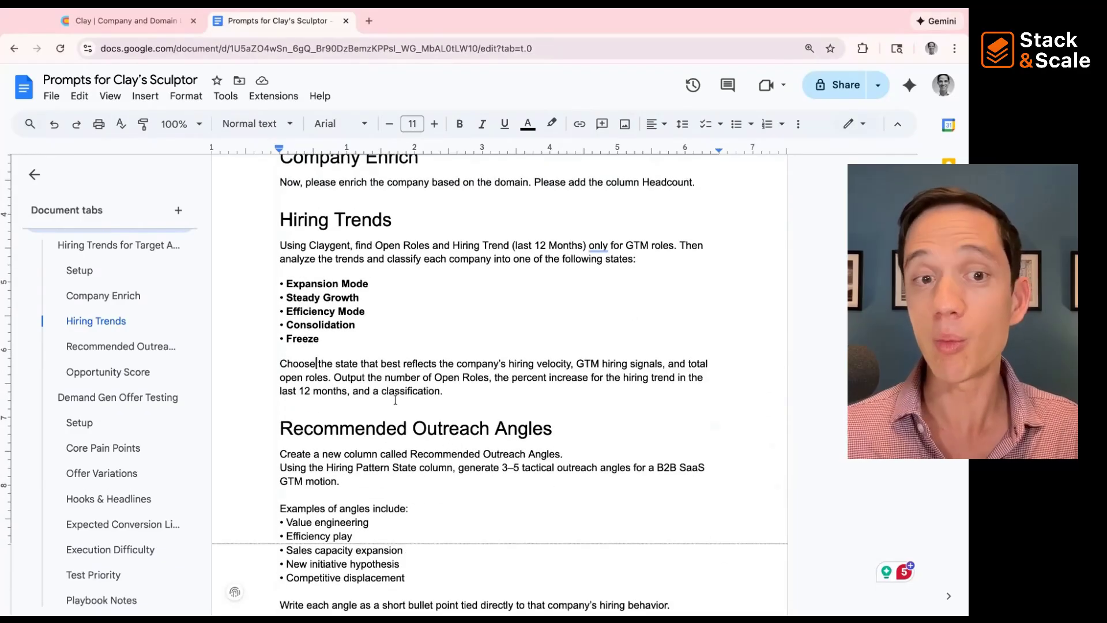
left_click_drag(336, 378, 443, 404)
left_click(340, 314)
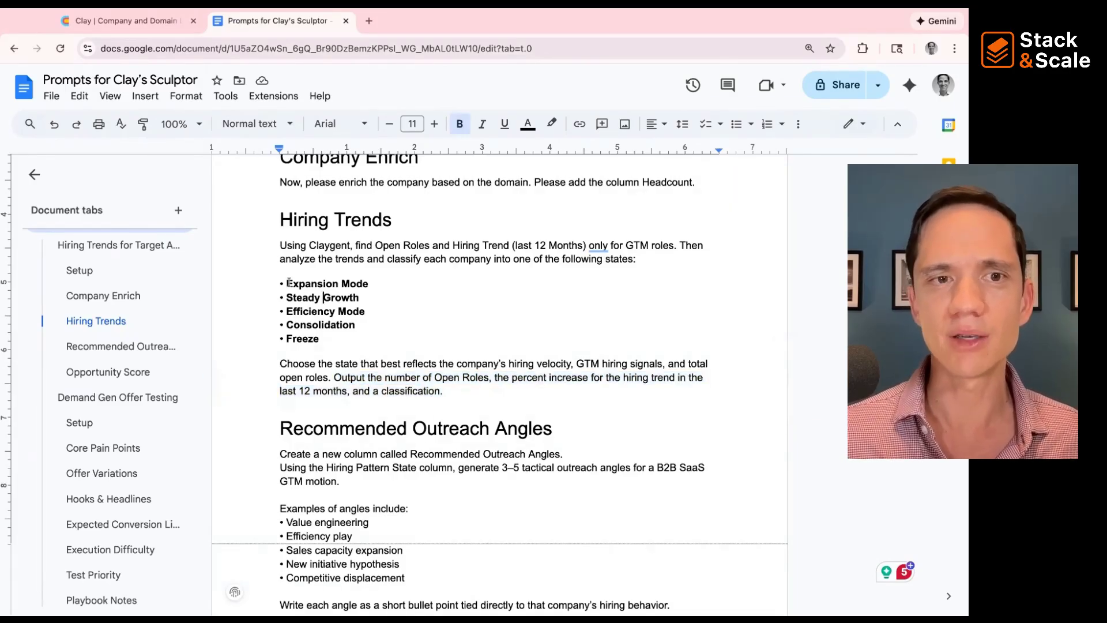
left_click_drag(287, 283, 355, 325)
- Copy the full Hiring Trends prompt from the prompts document and send it to Sculptor in Clay
left_click(268, 245)
left_click_drag(268, 245, 486, 399)
key("ctrl+Page_Up")
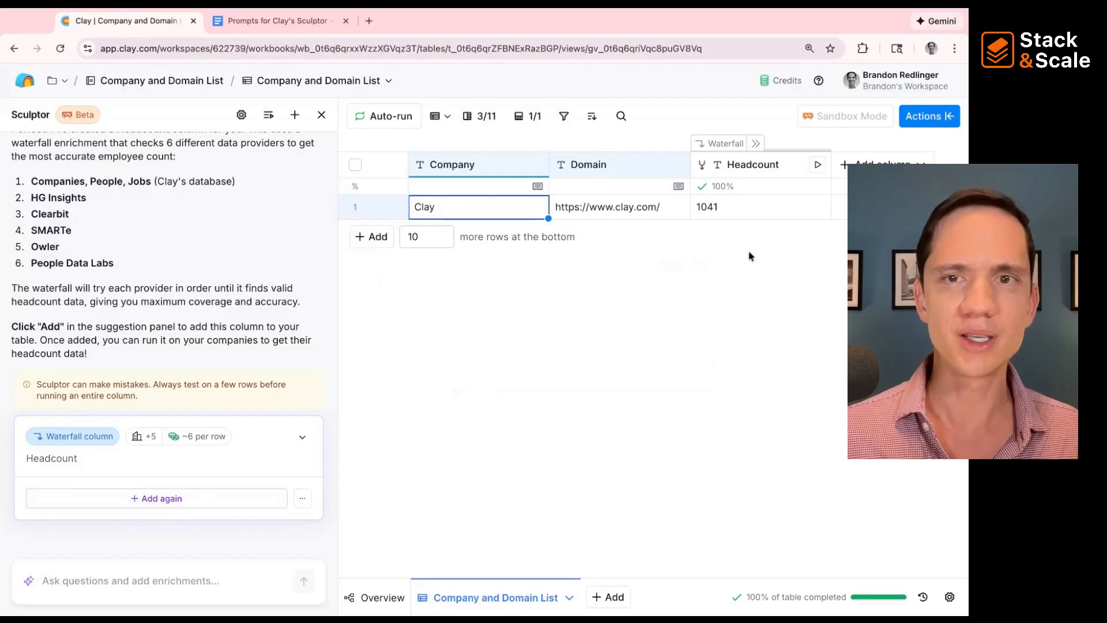
left_click(91, 573)
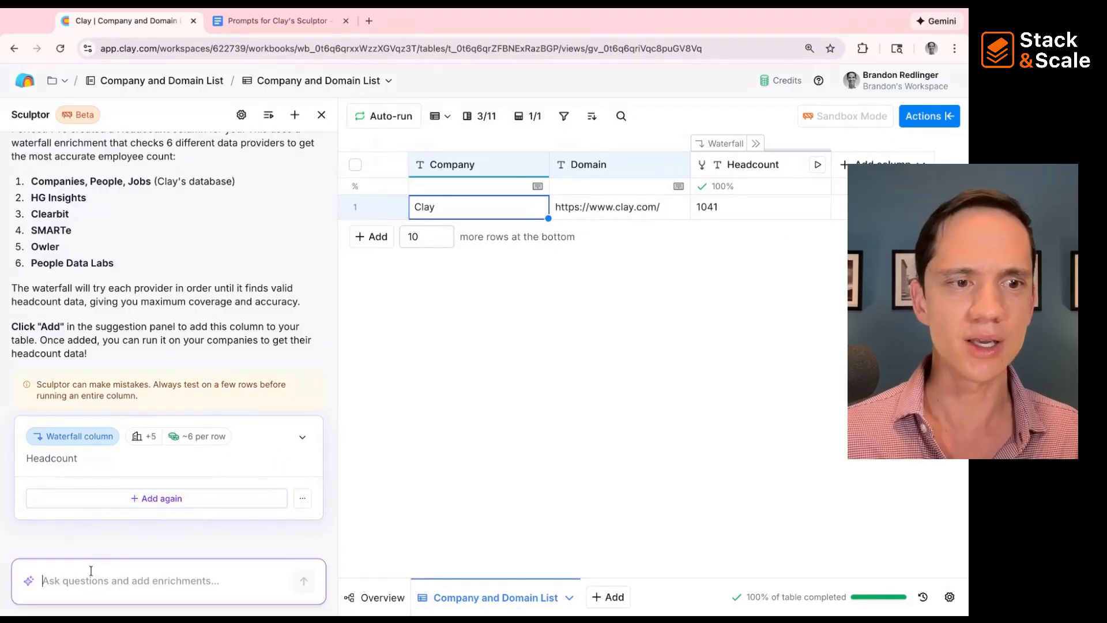
key("ctrl+v")
key("Return")
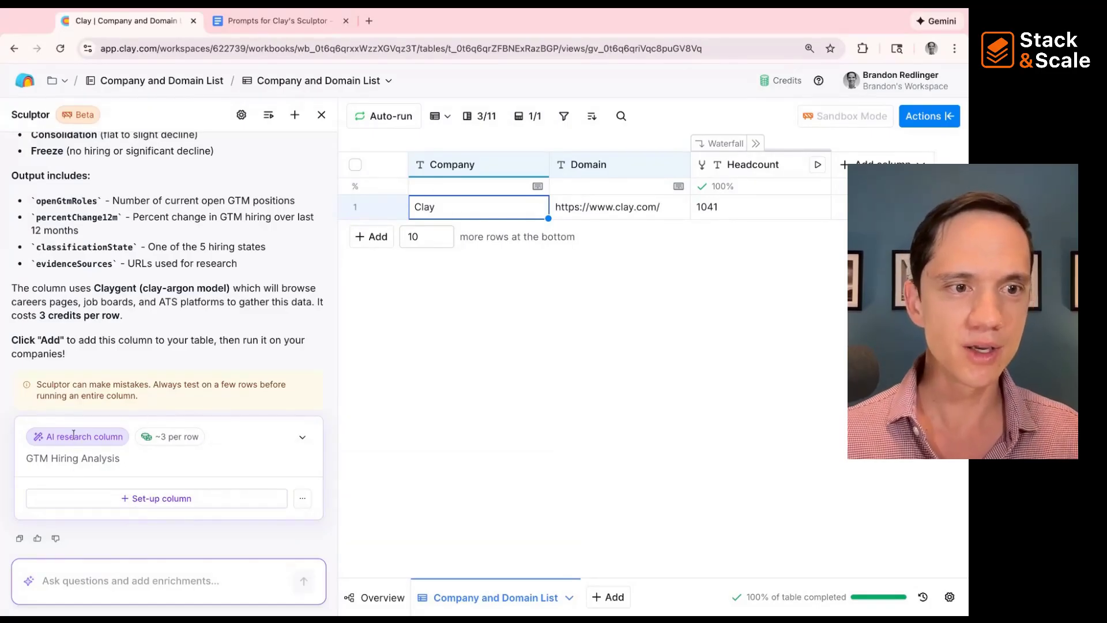
- Set up Sculptor's suggested GTM Hiring Analysis column and check the available models, leaving Argon selected
left_click(102, 497)
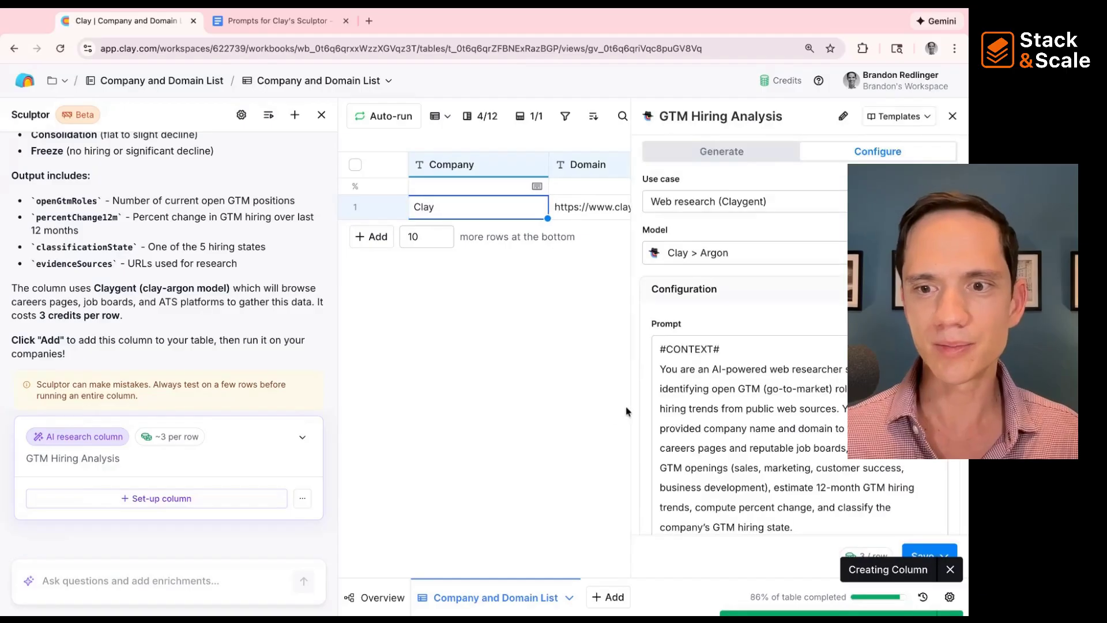
left_click(693, 254)
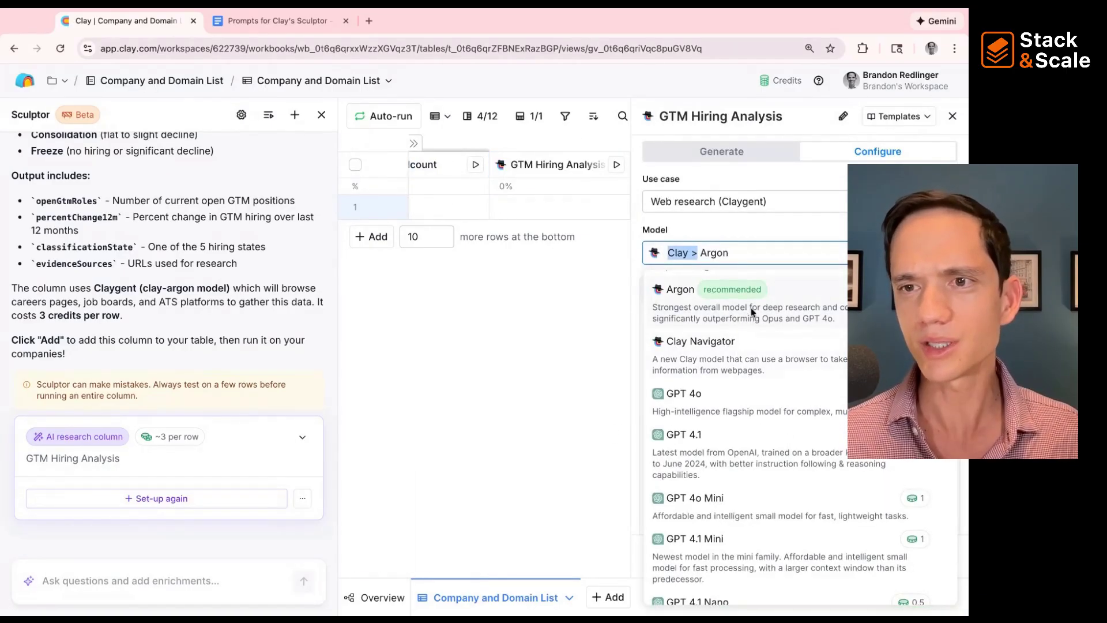
scroll(752, 312, "up", 2)
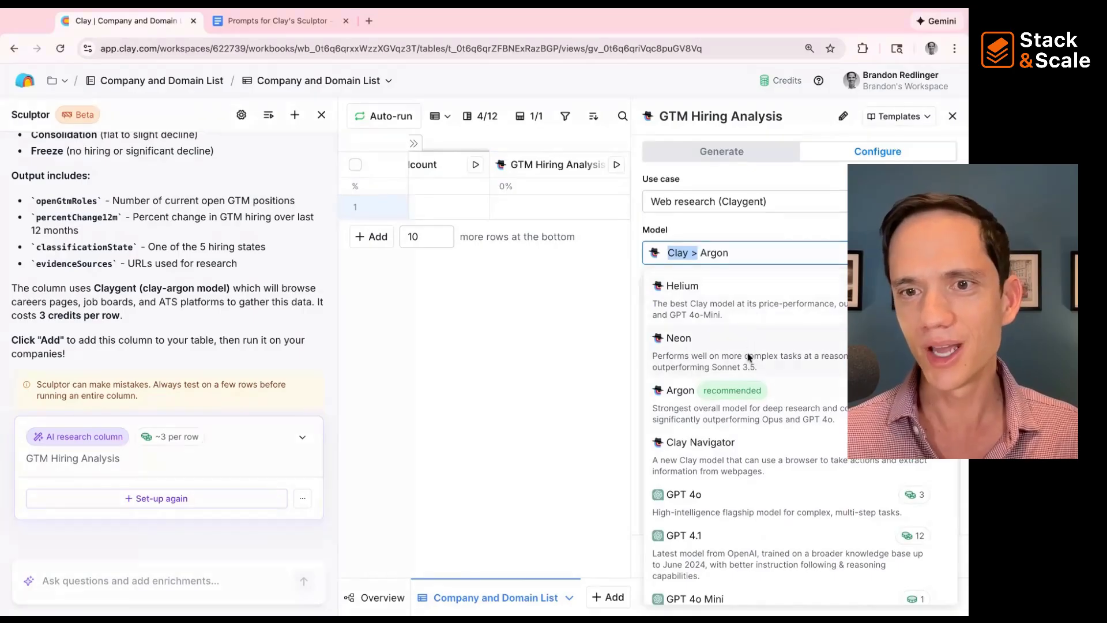
left_click(615, 288)
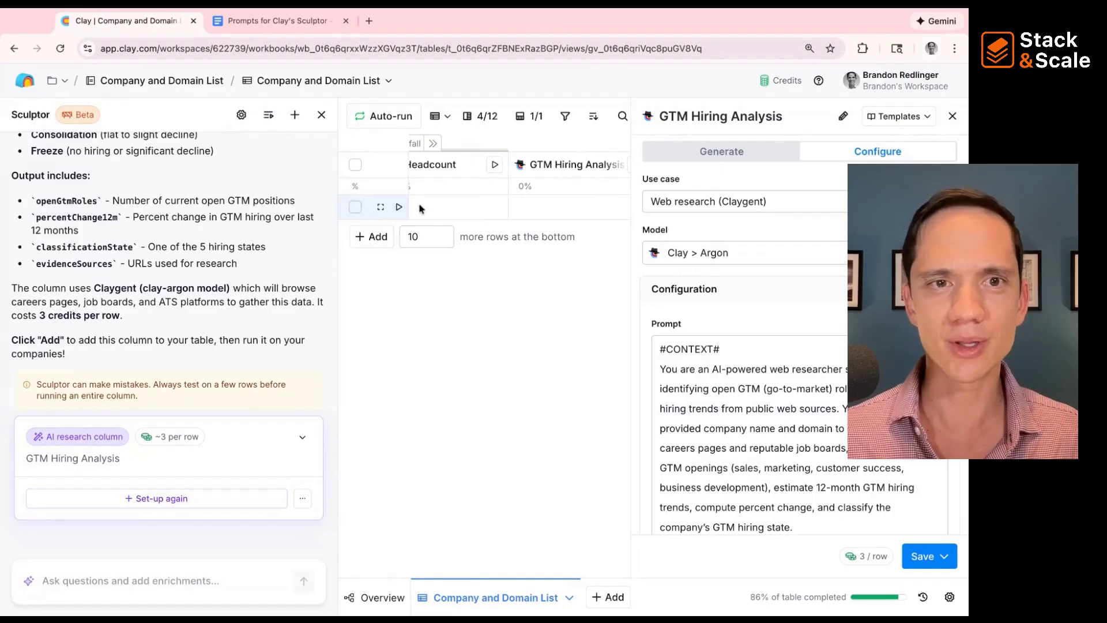
- Read through the GTM Hiring Analysis prompt, from its objective and role filters to the classification rules, output formatting and examples
scroll(770, 406, "down", 7)
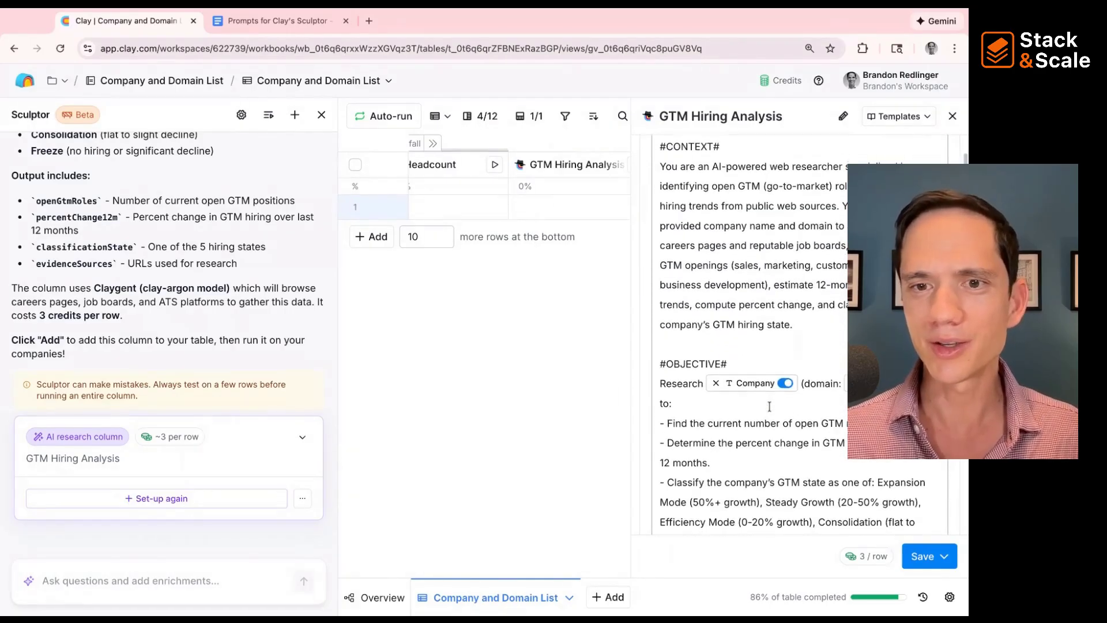
scroll(770, 406, "down", 6)
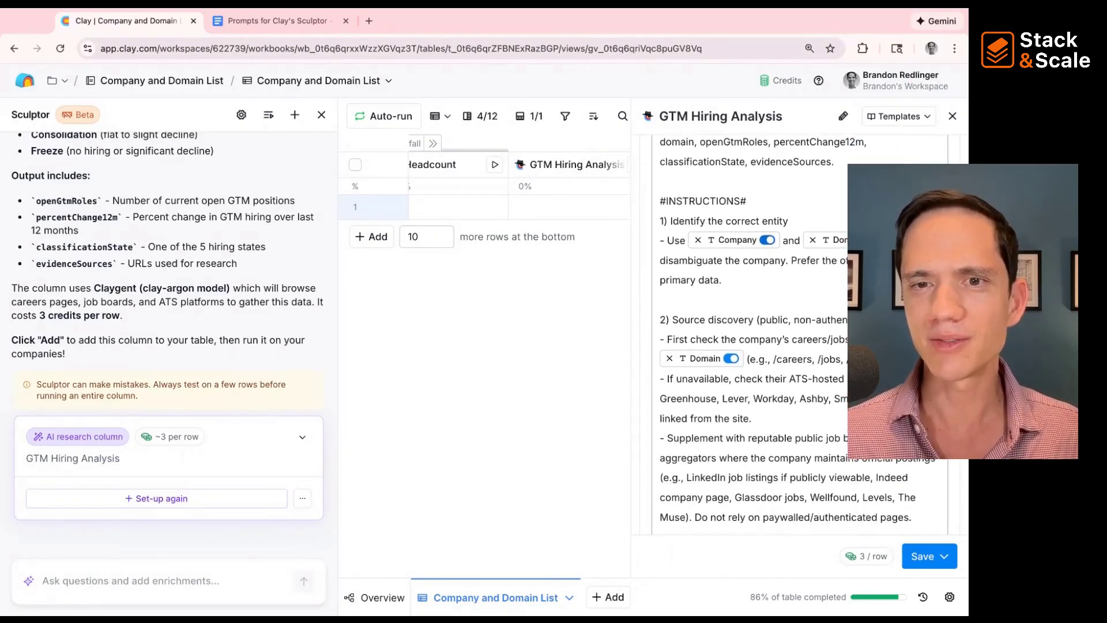
scroll(756, 420, "down", 3)
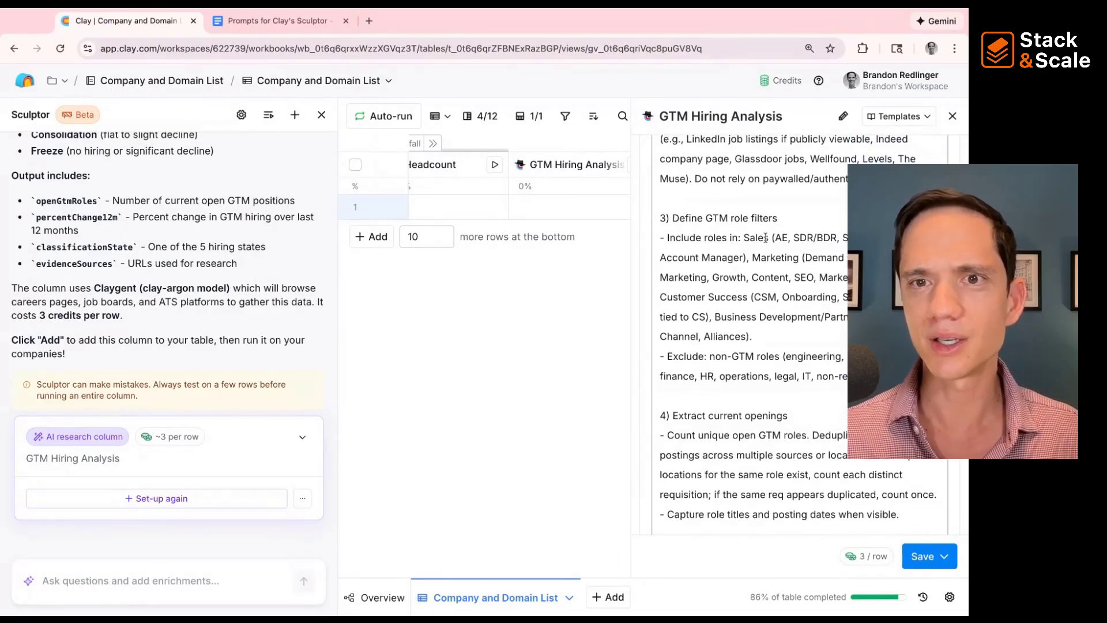
left_click_drag(667, 219, 764, 221)
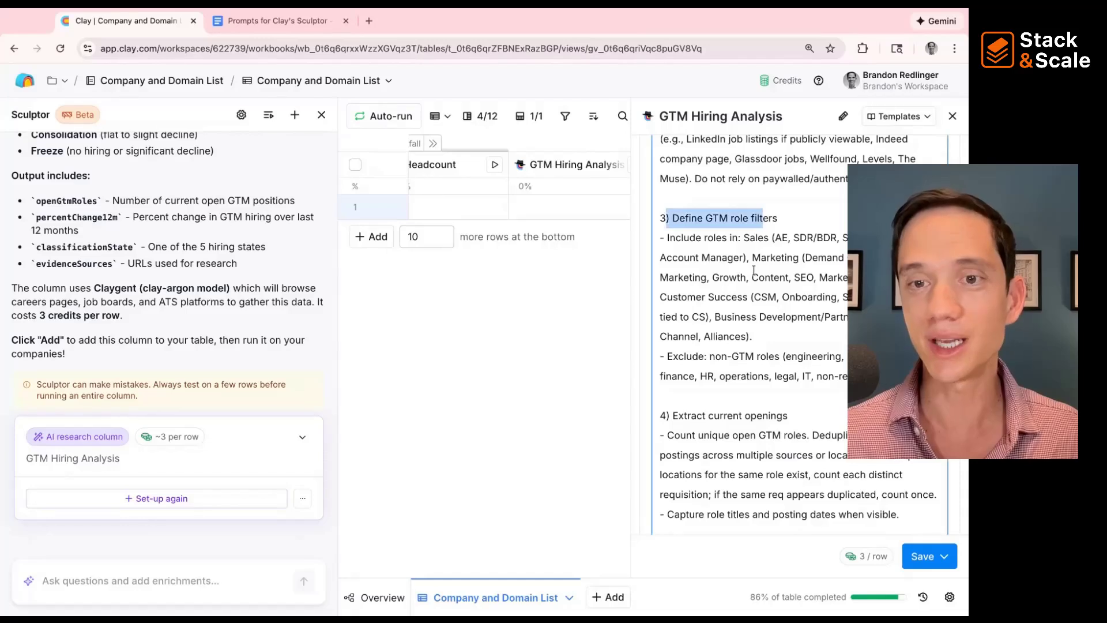
scroll(743, 305, "down", 5)
scroll(742, 308, "down", 6)
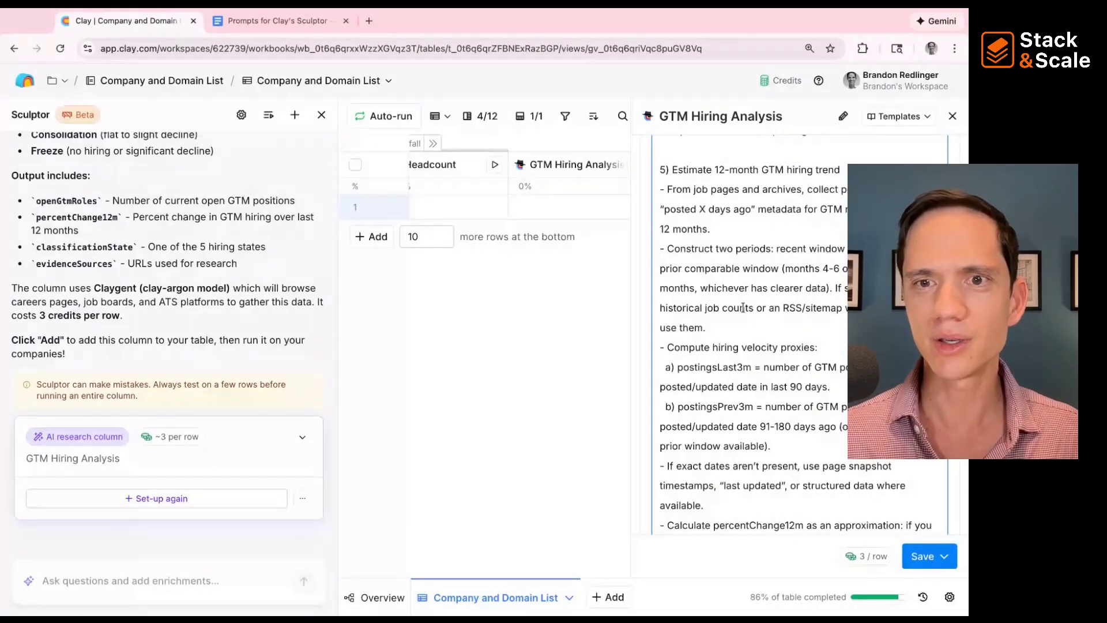
scroll(743, 307, "down", 4)
scroll(742, 307, "down", 10)
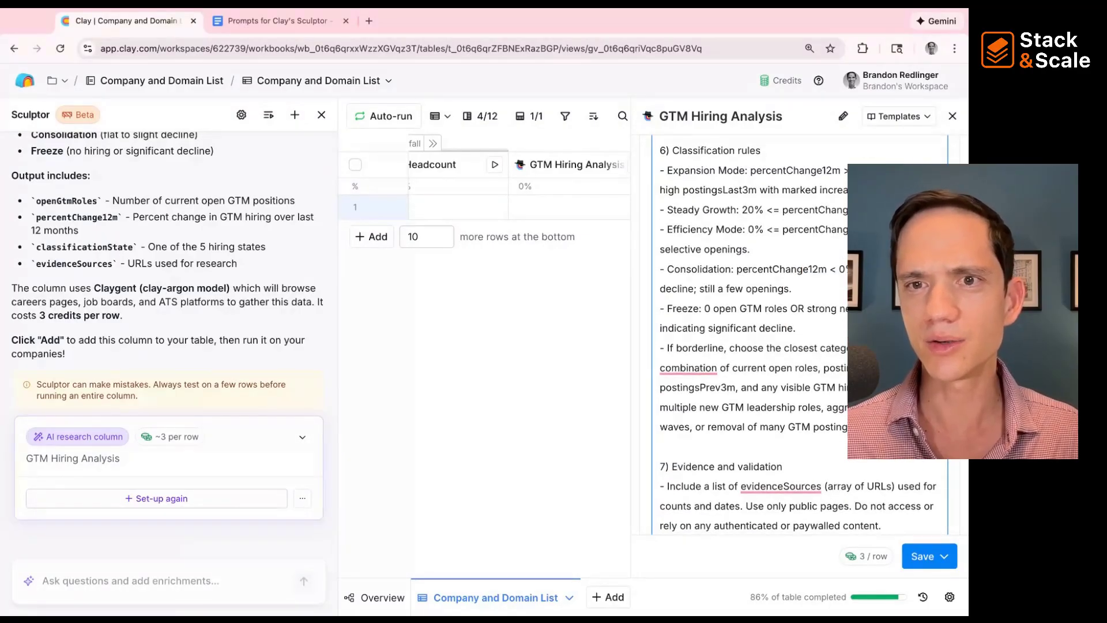
scroll(750, 339, "down", 5)
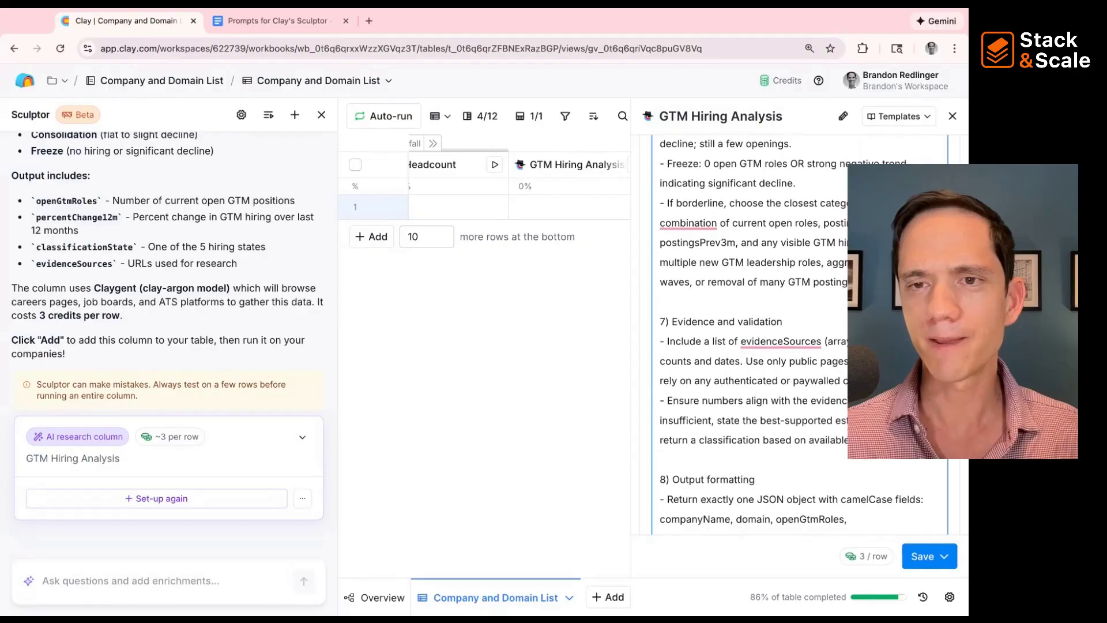
scroll(750, 335, "down", 10)
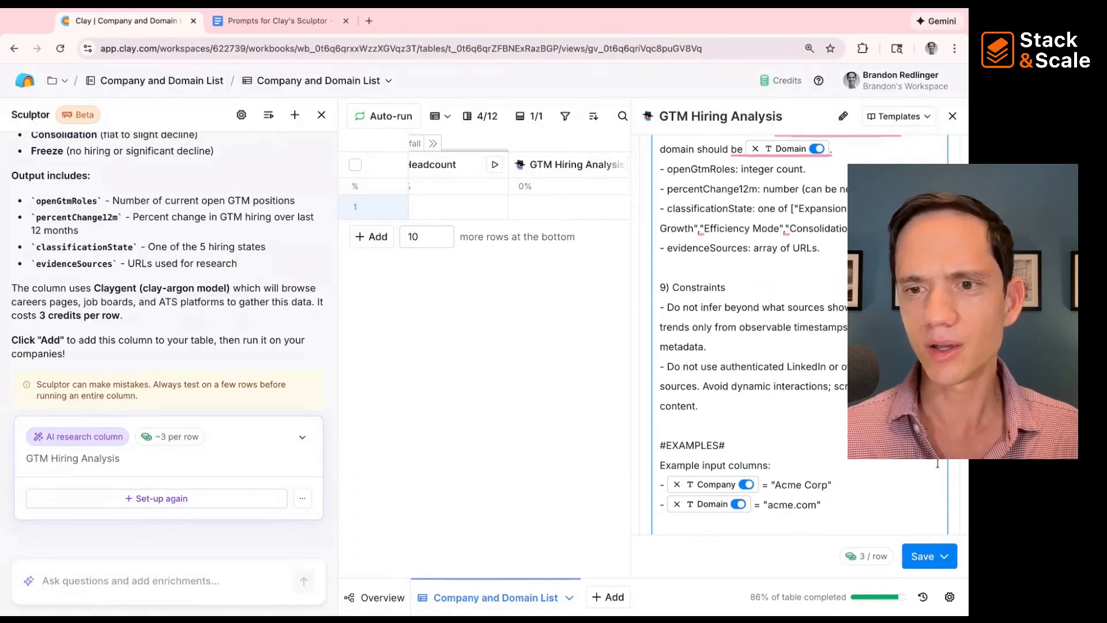
- Save the GTM Hiring Analysis column and run it on the Clay row
left_click(934, 557)
left_click(853, 492)
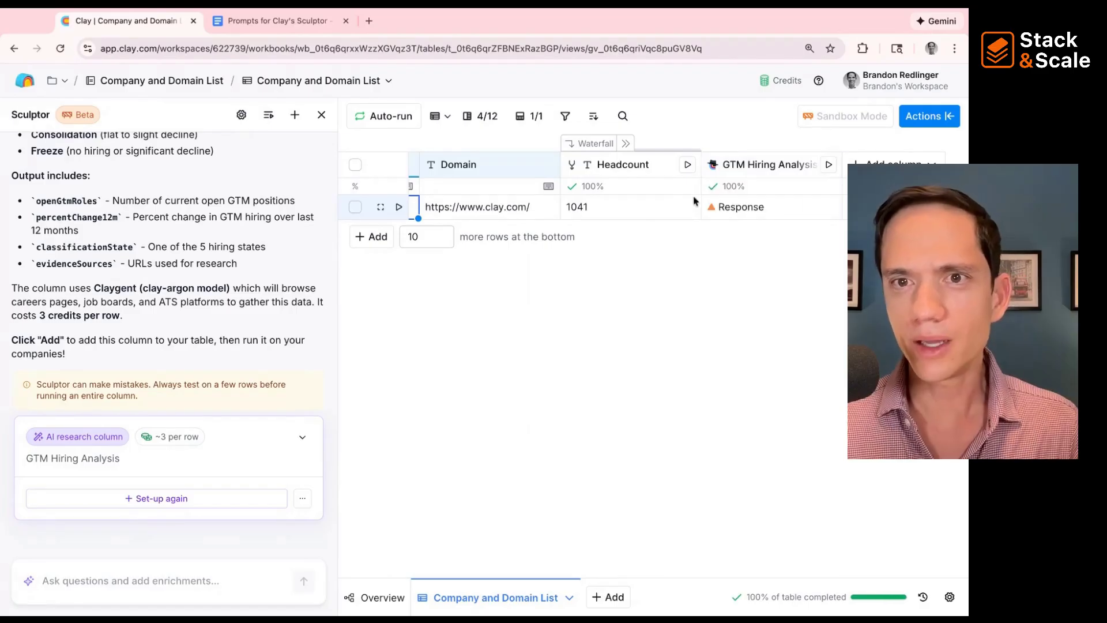
- Open the Clay row's GTM Hiring Analysis response and examine its reasoning, confidence, open roles, percent change and classification fields
left_click(725, 206)
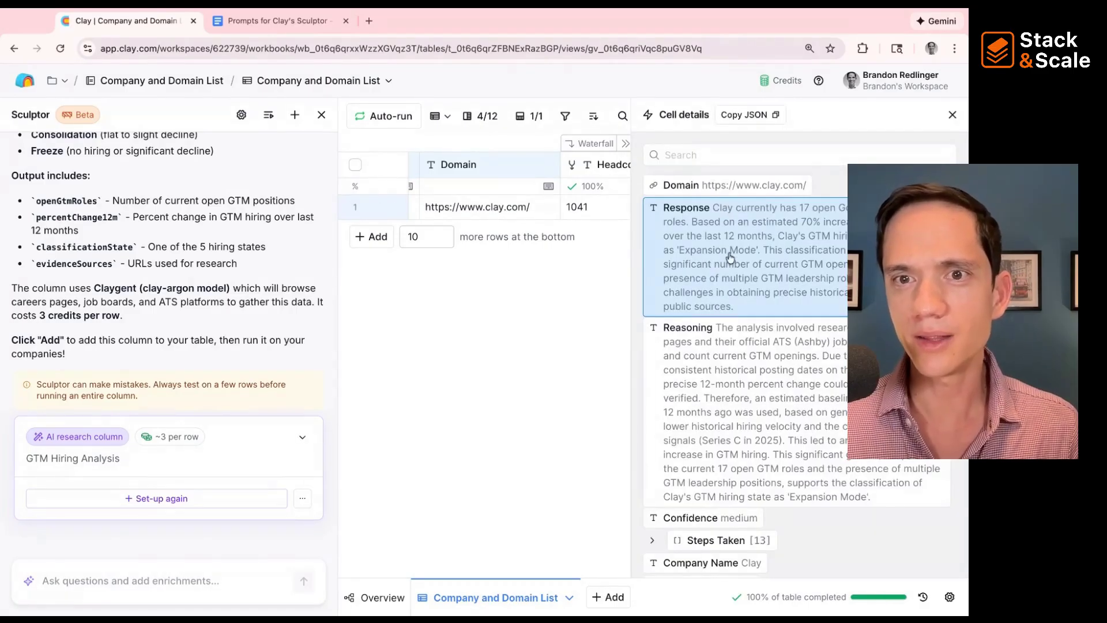
left_click(953, 115)
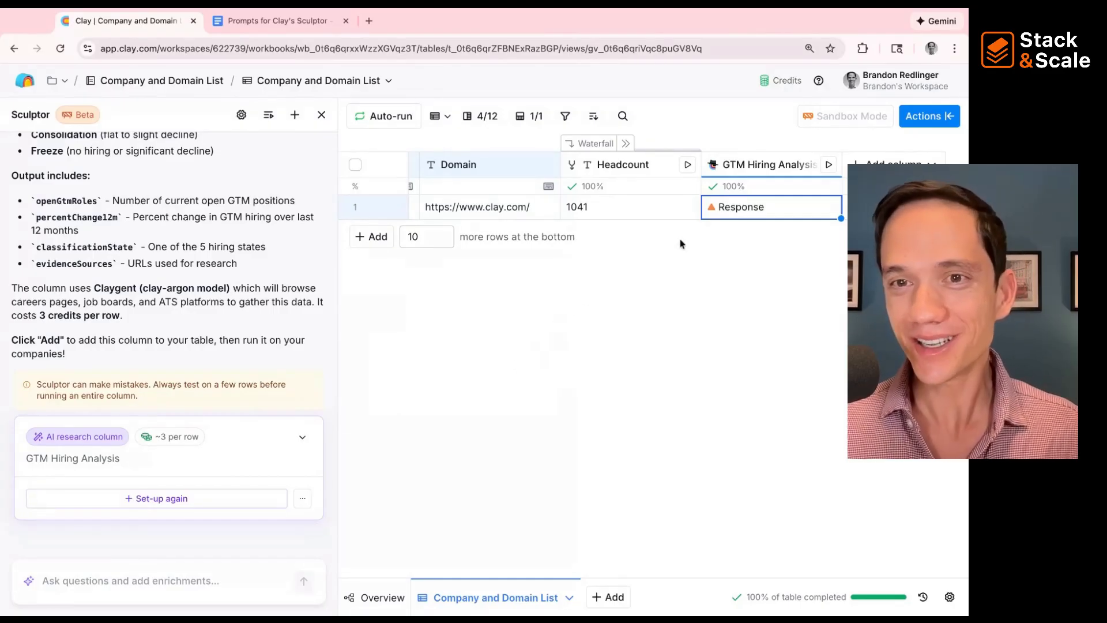
left_click(735, 218)
scroll(808, 323, "down", 3)
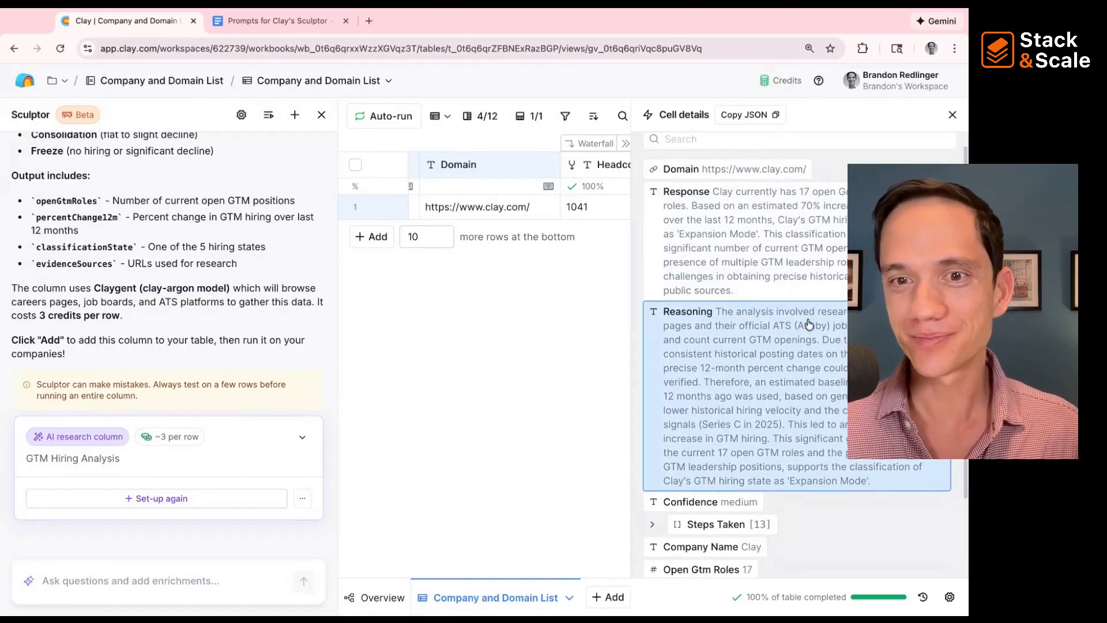
scroll(807, 323, "up", 3)
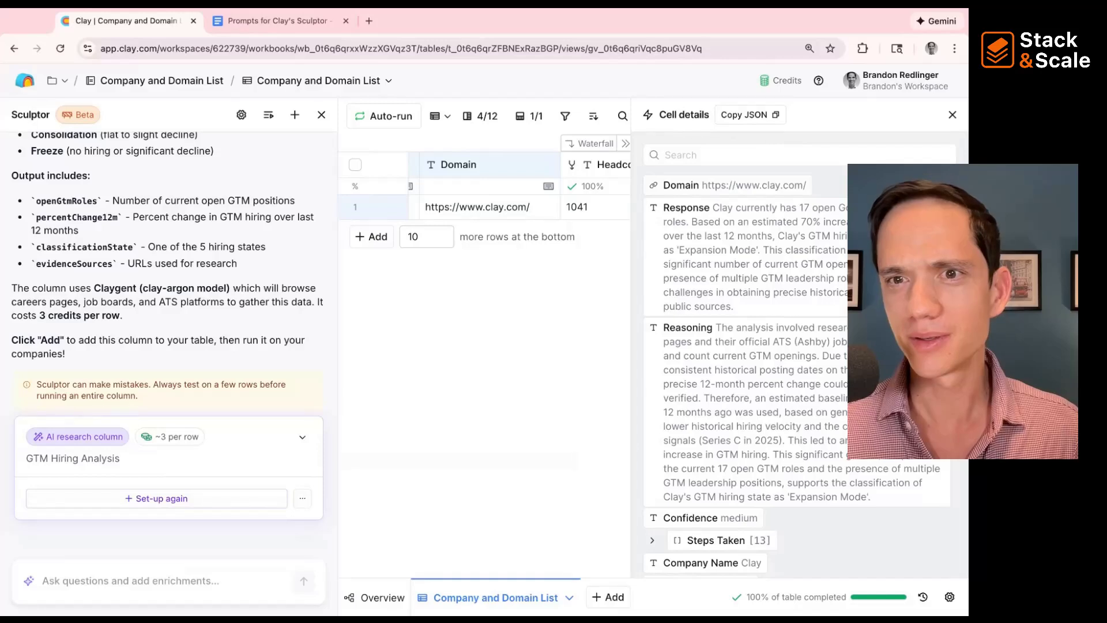
scroll(692, 346, "down", 3)
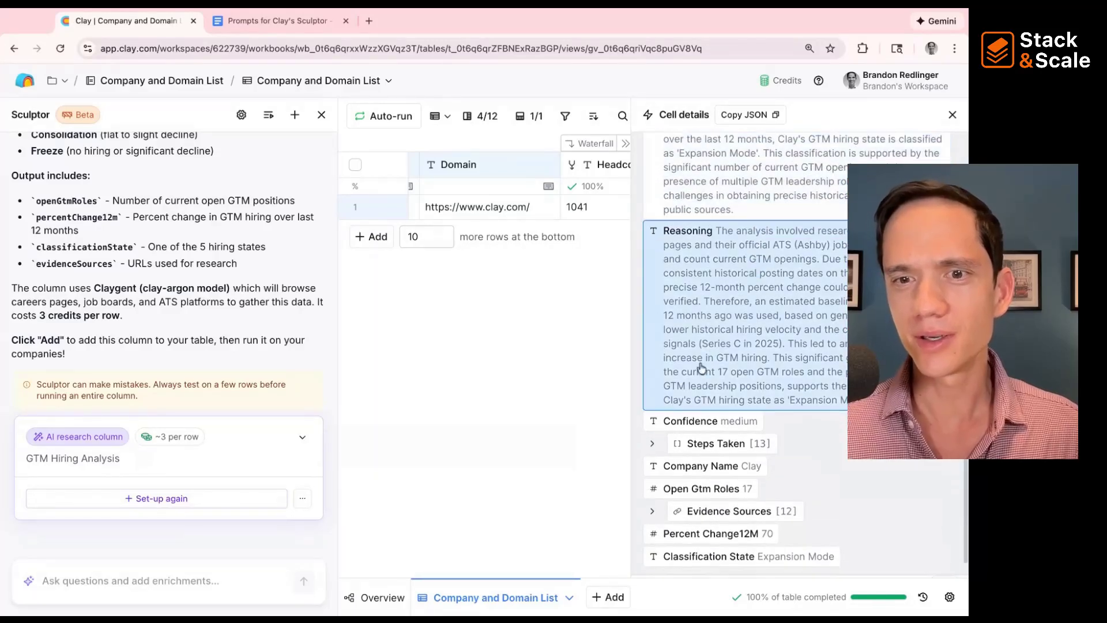
- Examine the rest of the Clay row's GTM Hiring Analysis response, including its steps taken and classification state, and close the cell details
scroll(663, 424, "down", 1)
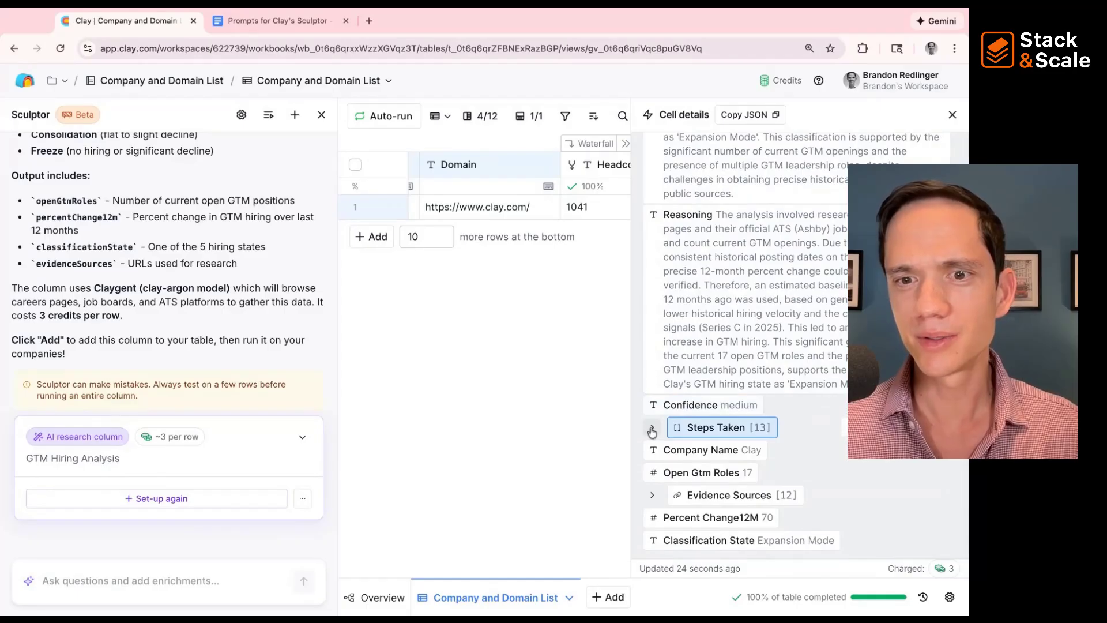
left_click(953, 115)
left_click(744, 166)
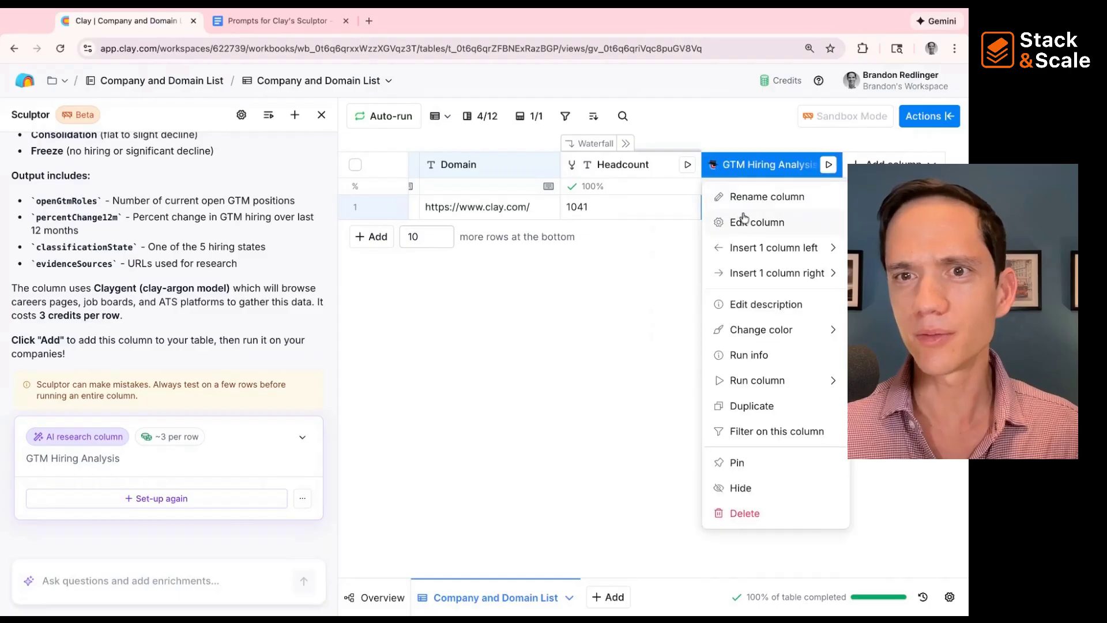
key("Escape")
left_click(739, 208)
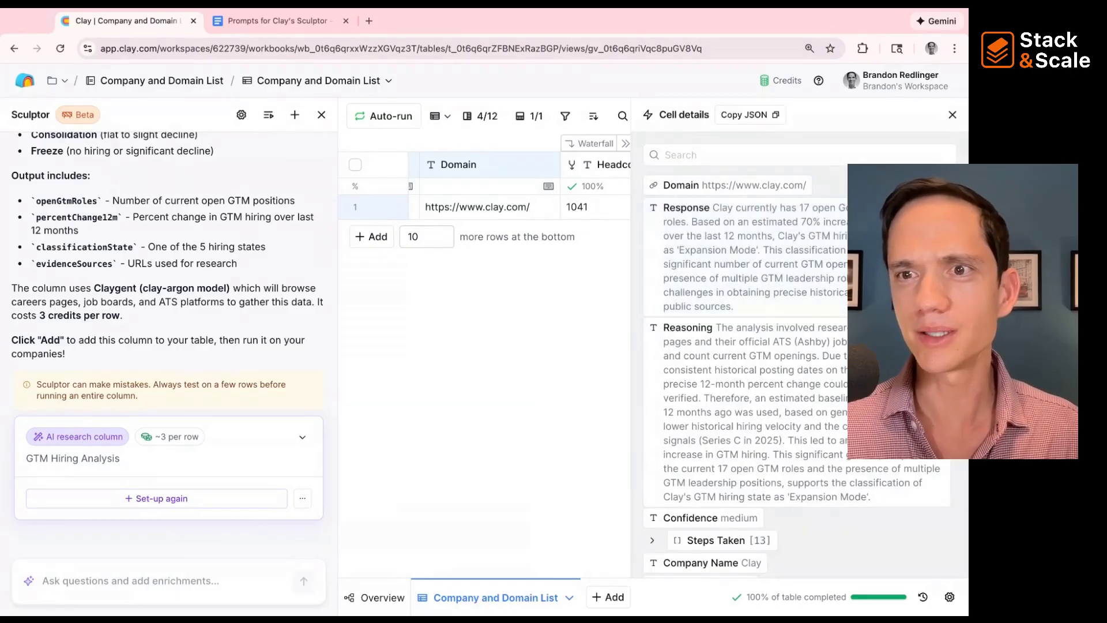
left_click(953, 115)
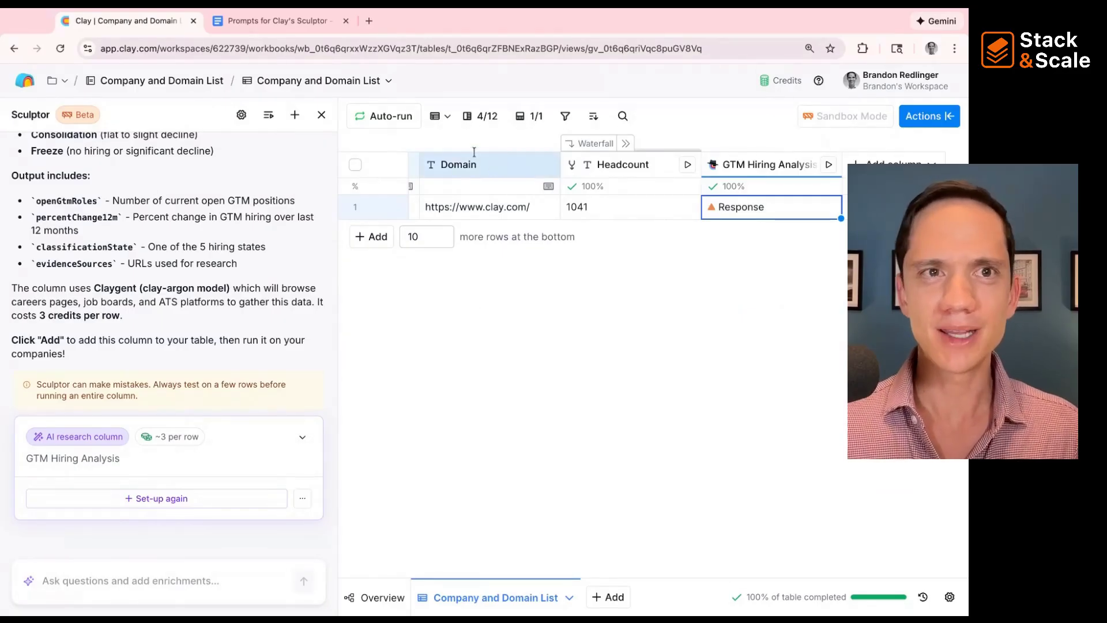
- Copy the Recommended Outreach Angles prompt from the Prompts for Clay's Sculptor document and send it to Sculptor in Clay
key("ctrl+Tab")
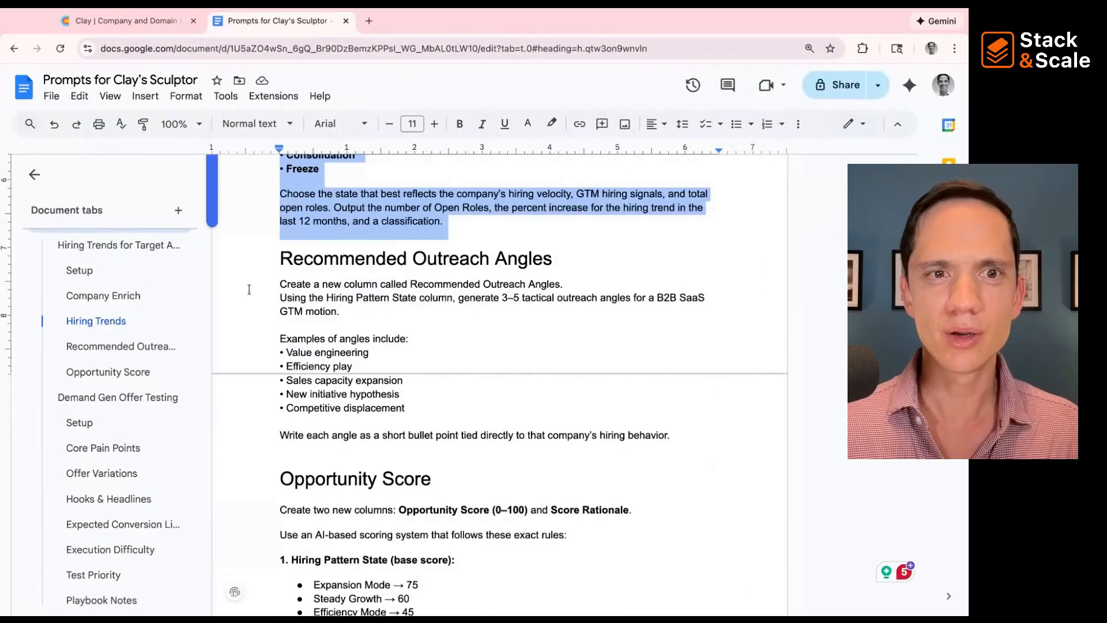
left_click_drag(259, 284, 747, 431)
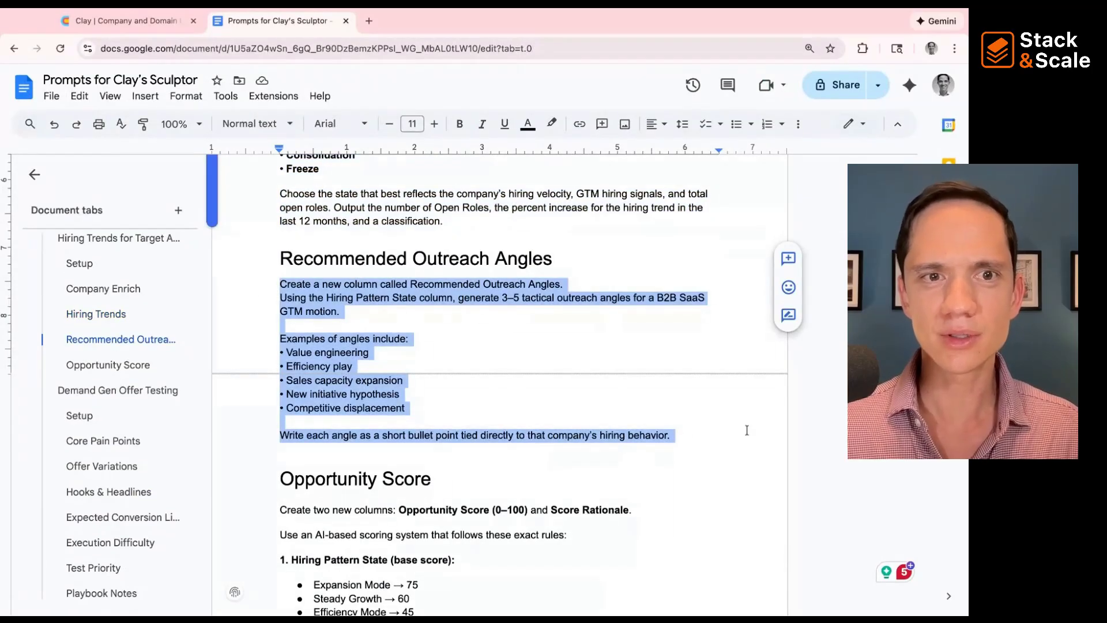
left_click(130, 21)
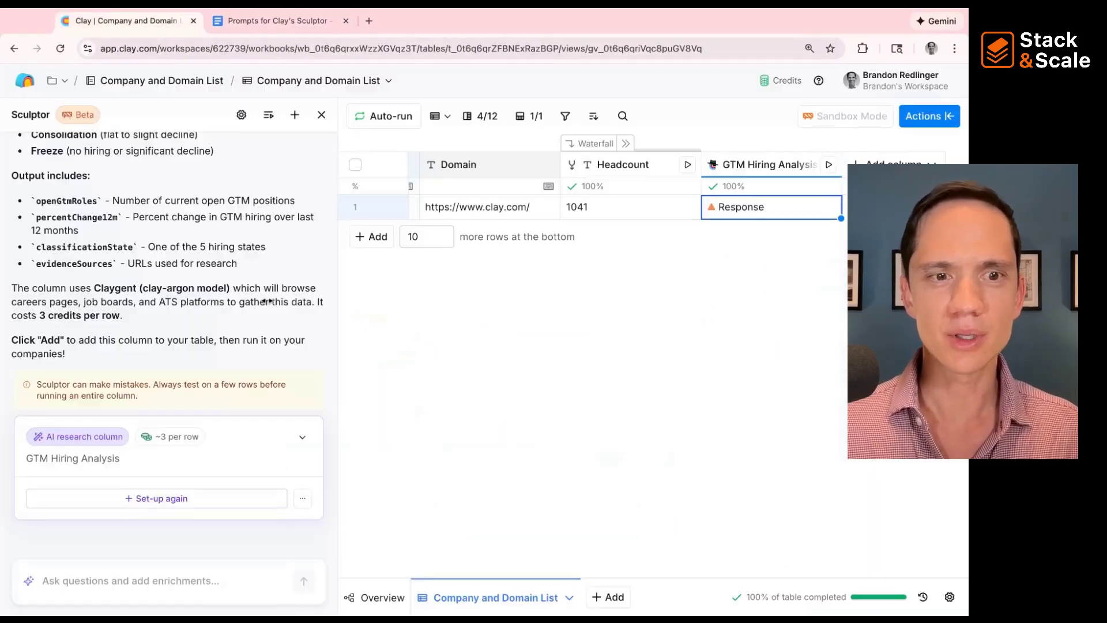
left_click(98, 583)
key("super+v")
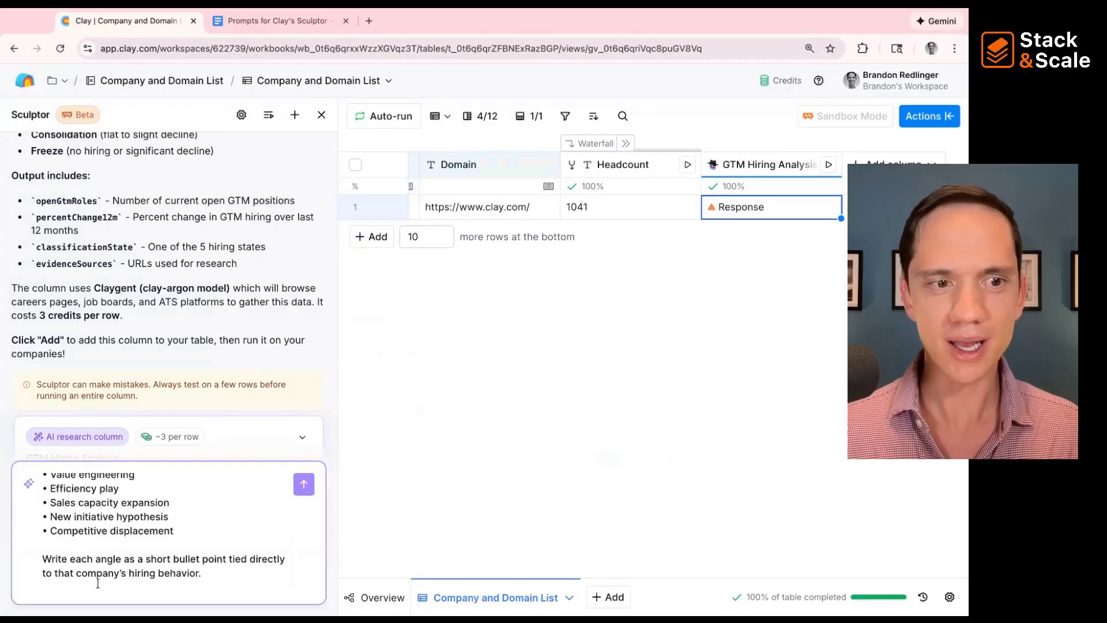
key("Return")
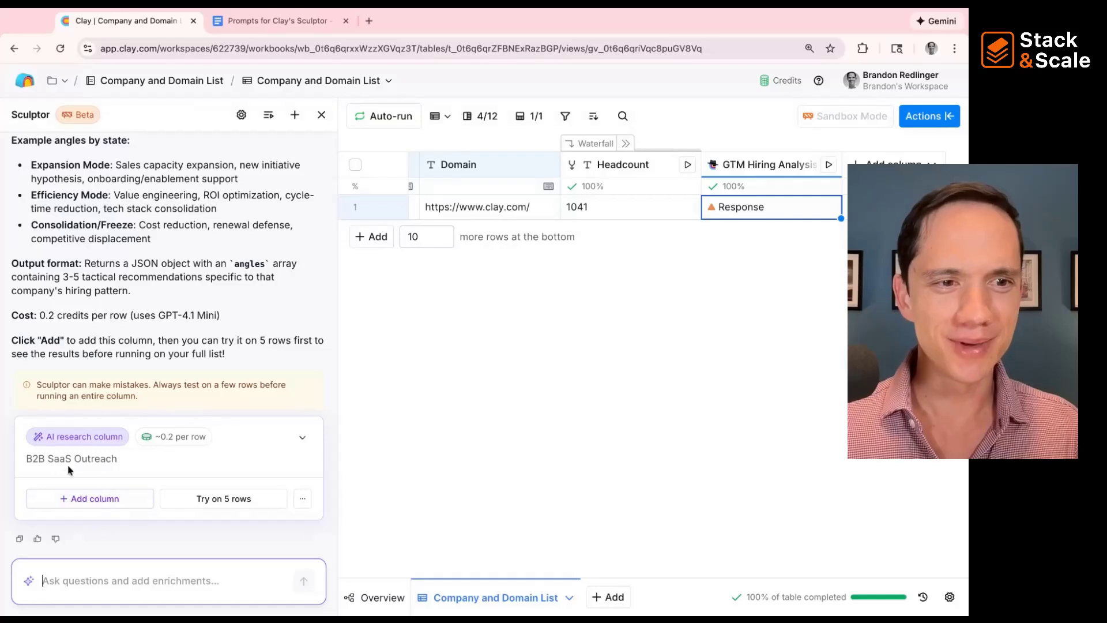
- Add Sculptor's suggested B2B SaaS Outreach column, check its prompt, and save and run it on the one row in the view
left_click(97, 499)
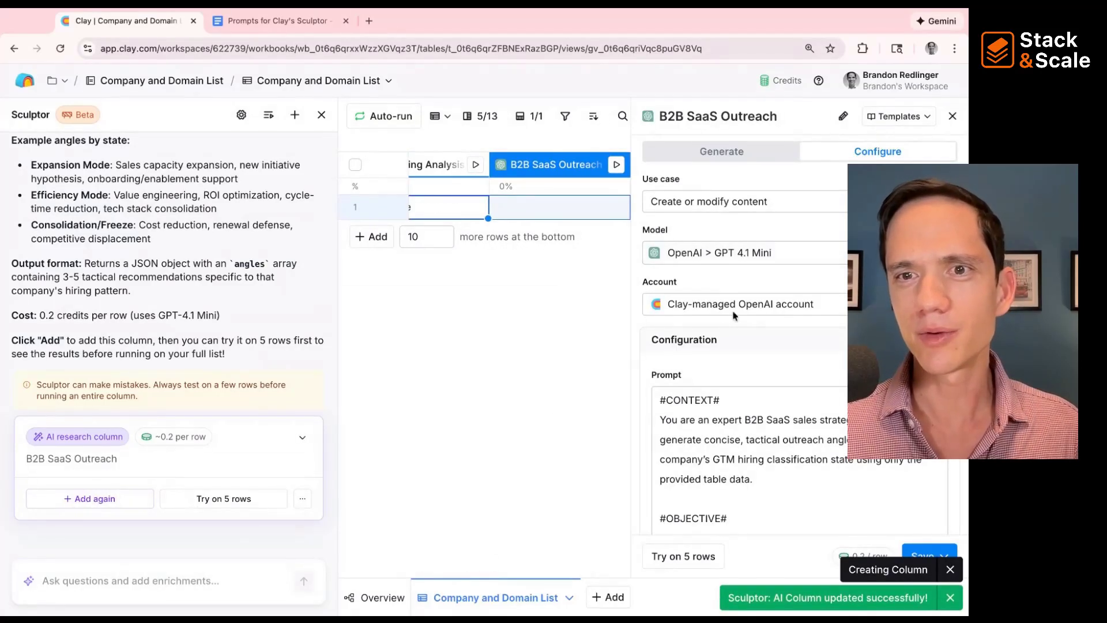
scroll(736, 353, "down", 1)
scroll(736, 353, "down", 8)
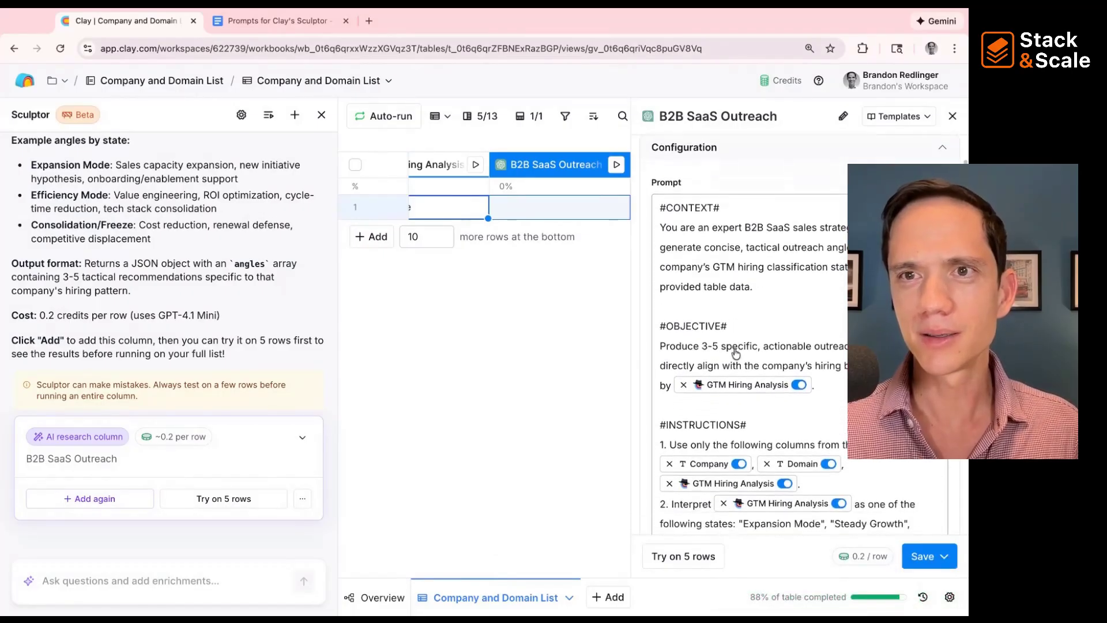
scroll(736, 353, "down", 10)
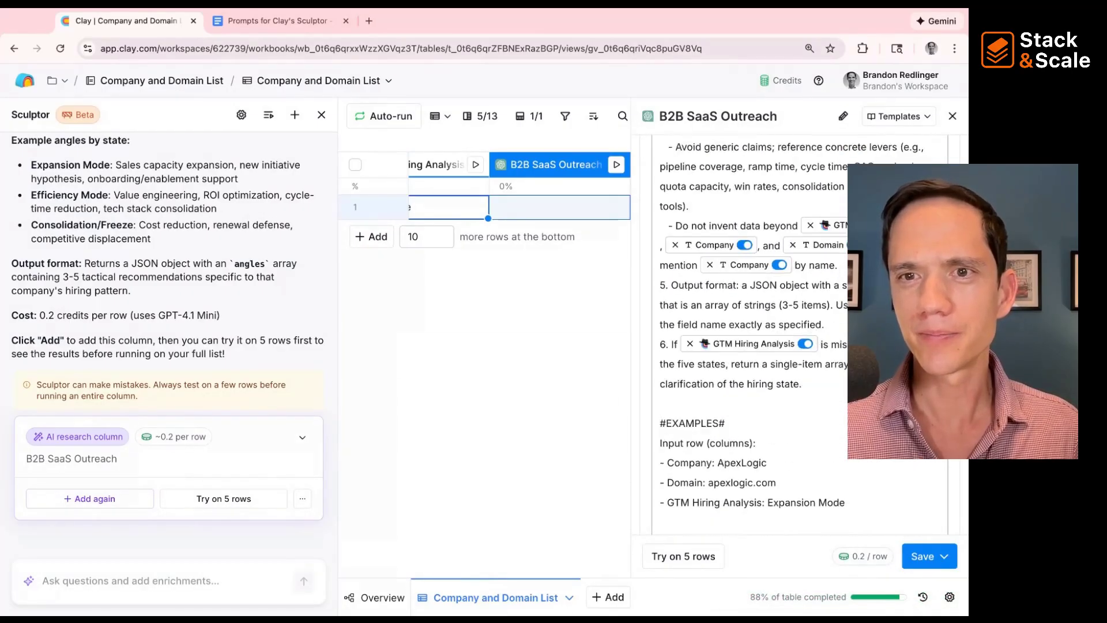
scroll(894, 505, "down", 15)
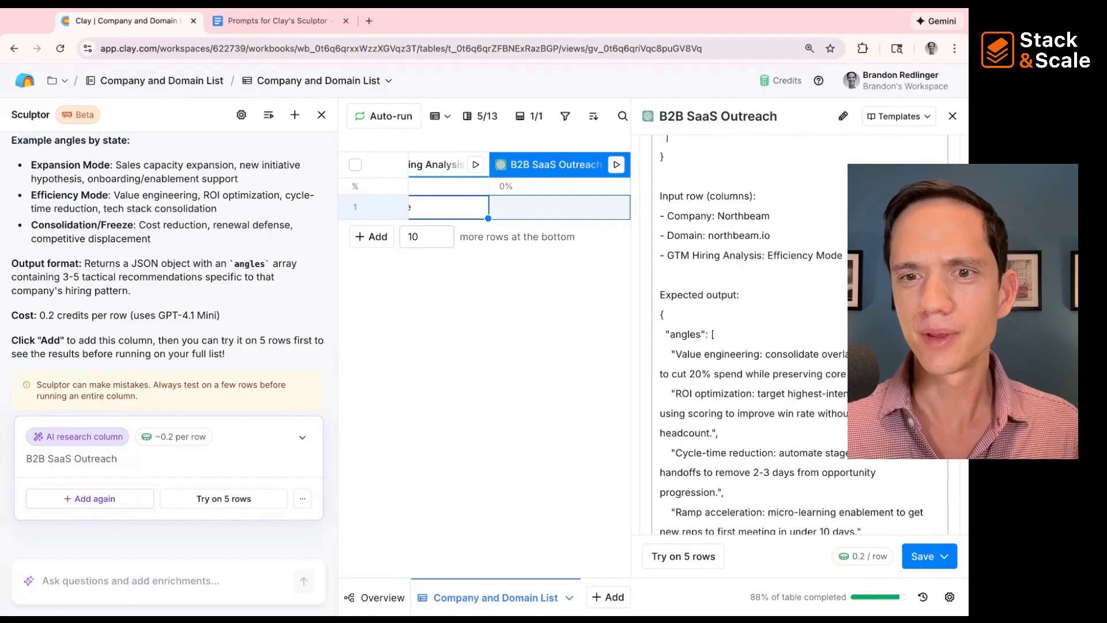
left_click(923, 556)
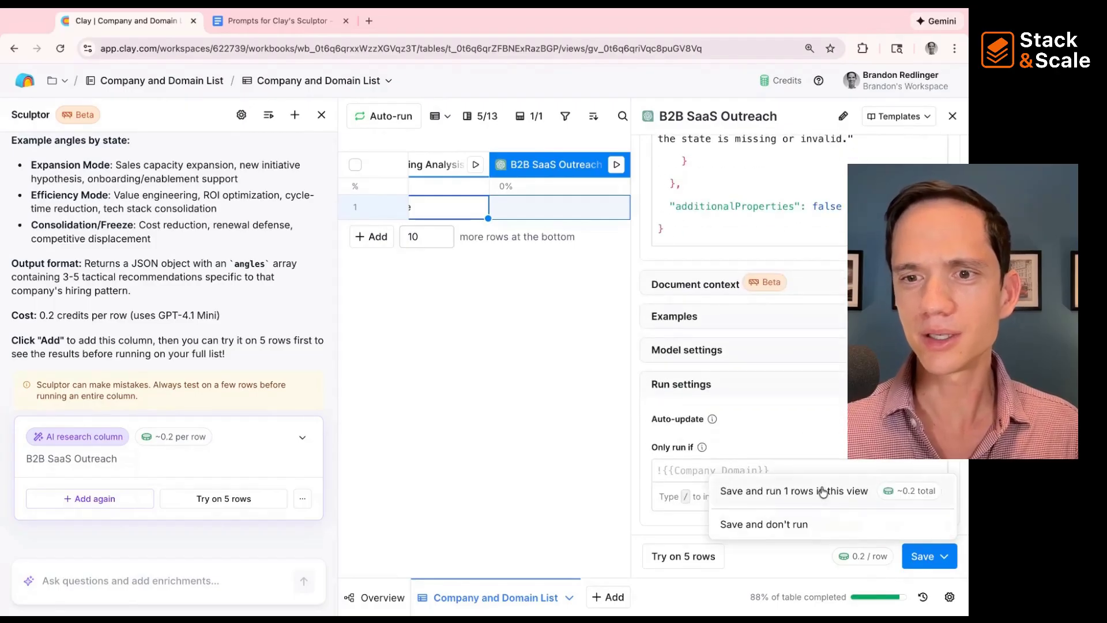
left_click(756, 491)
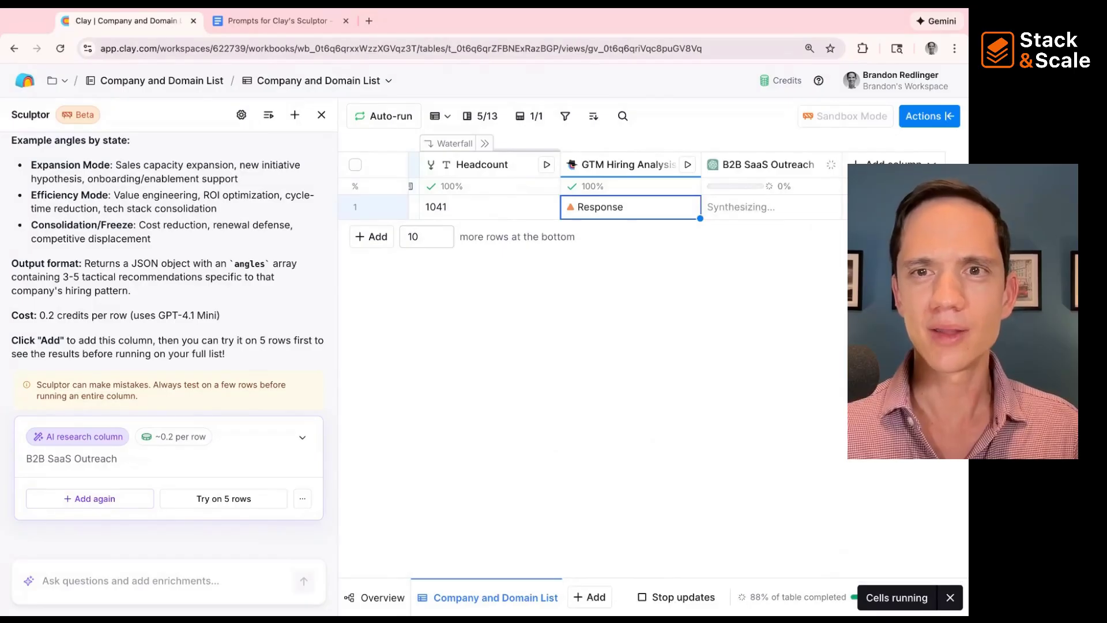
- Read through the Opportunity Score prompt in the prompts document and copy it in full, from the new-columns instruction to the output rule
key("ctrl+Tab")
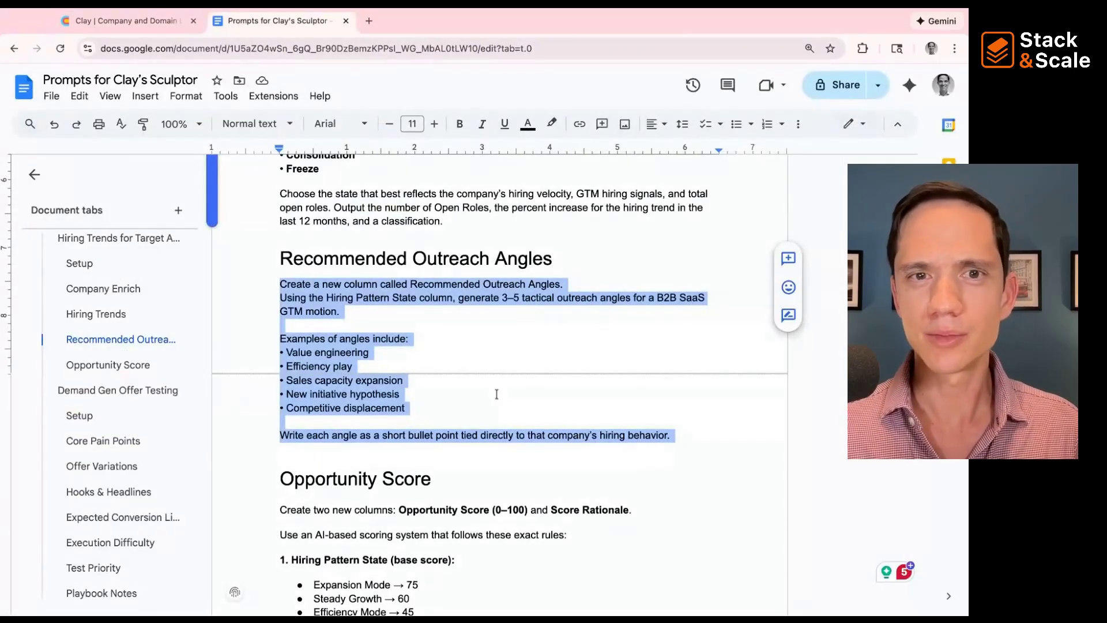
scroll(474, 416, "down", 5)
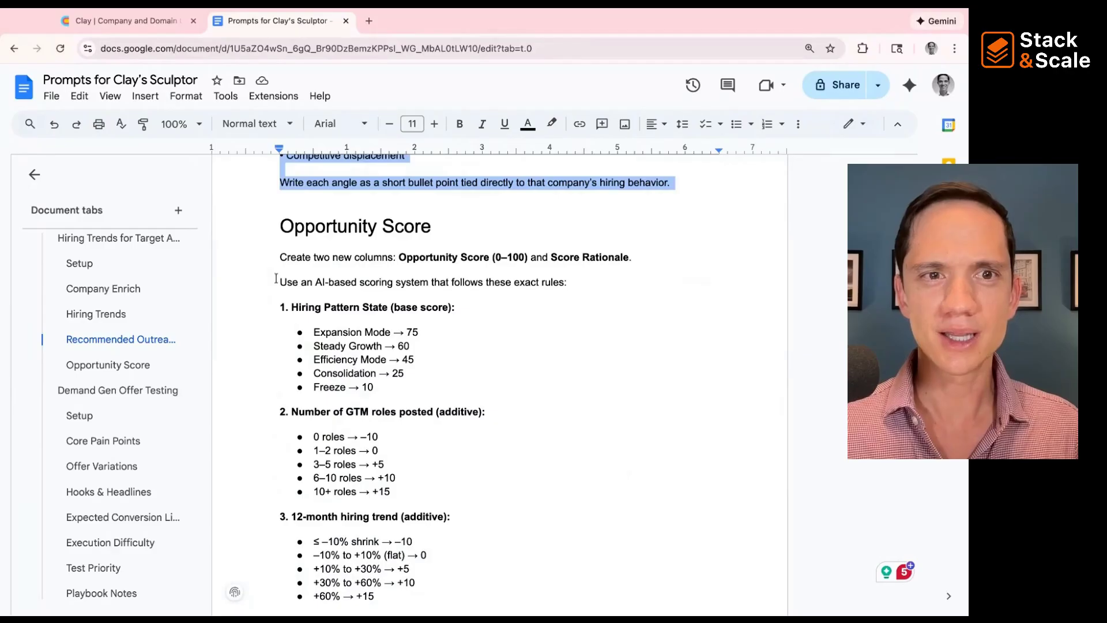
left_click_drag(278, 257, 290, 297)
scroll(304, 308, "down", 4)
scroll(304, 308, "down", 2)
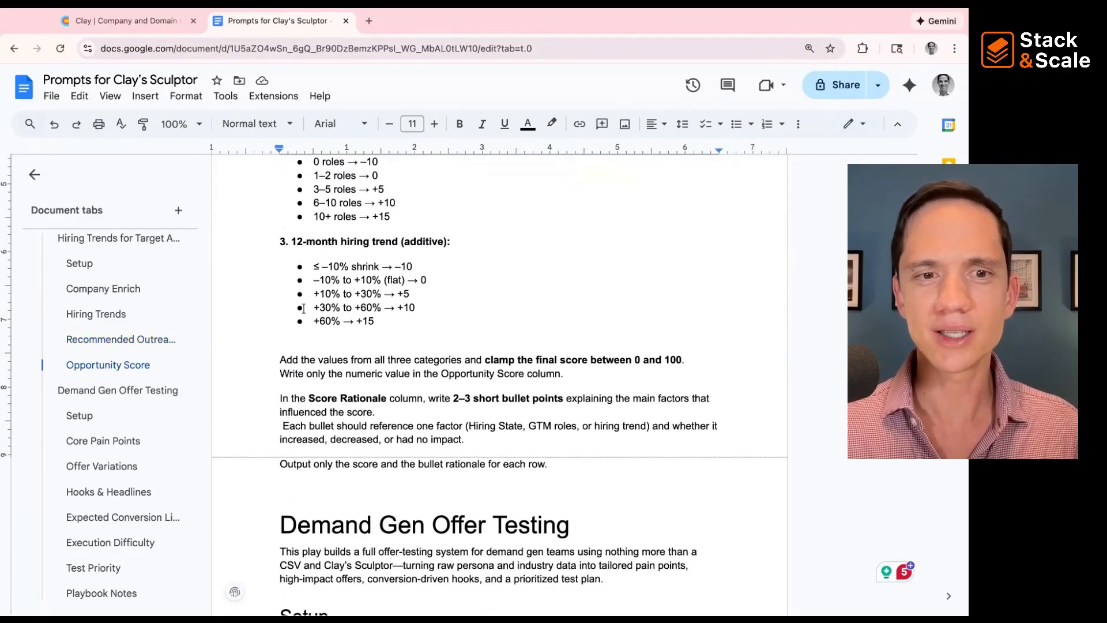
scroll(321, 314, "up", 6)
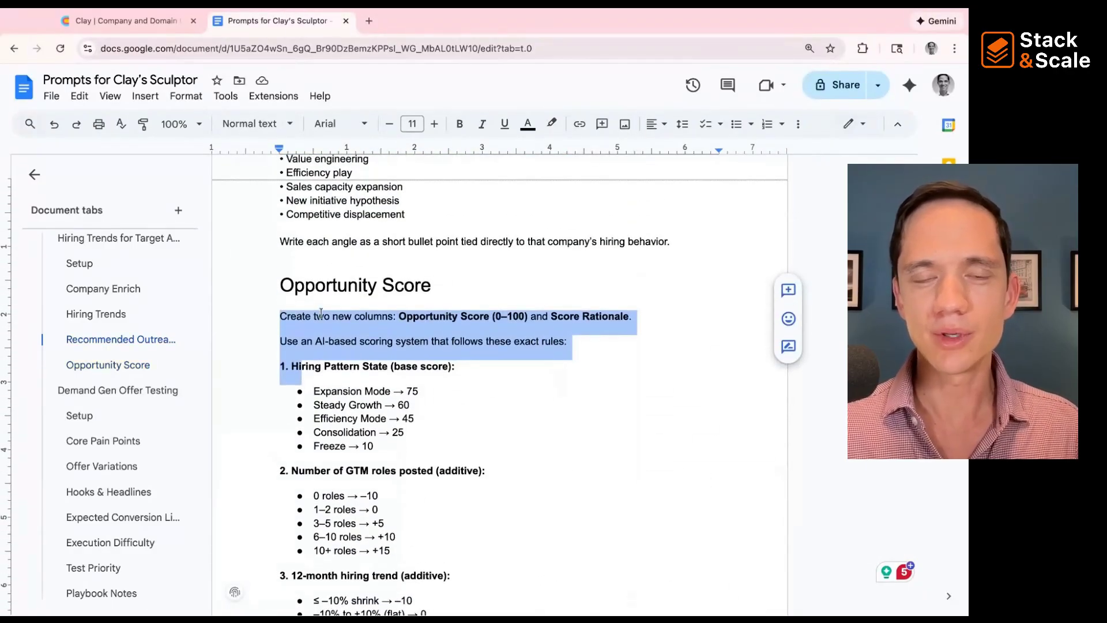
scroll(320, 313, "down", 3)
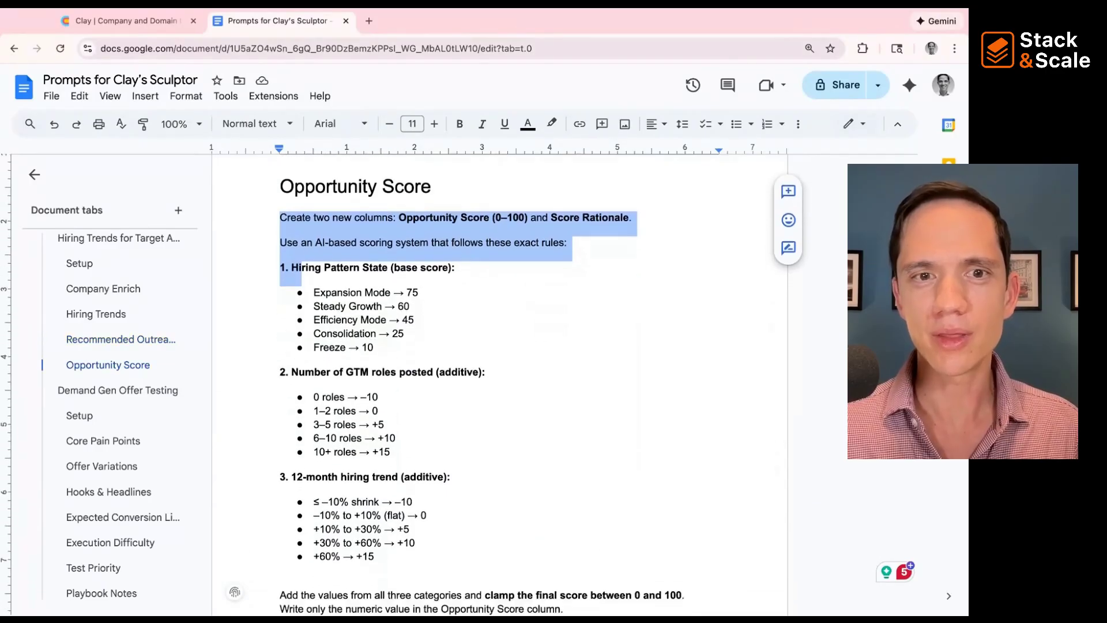
scroll(321, 313, "down", 2)
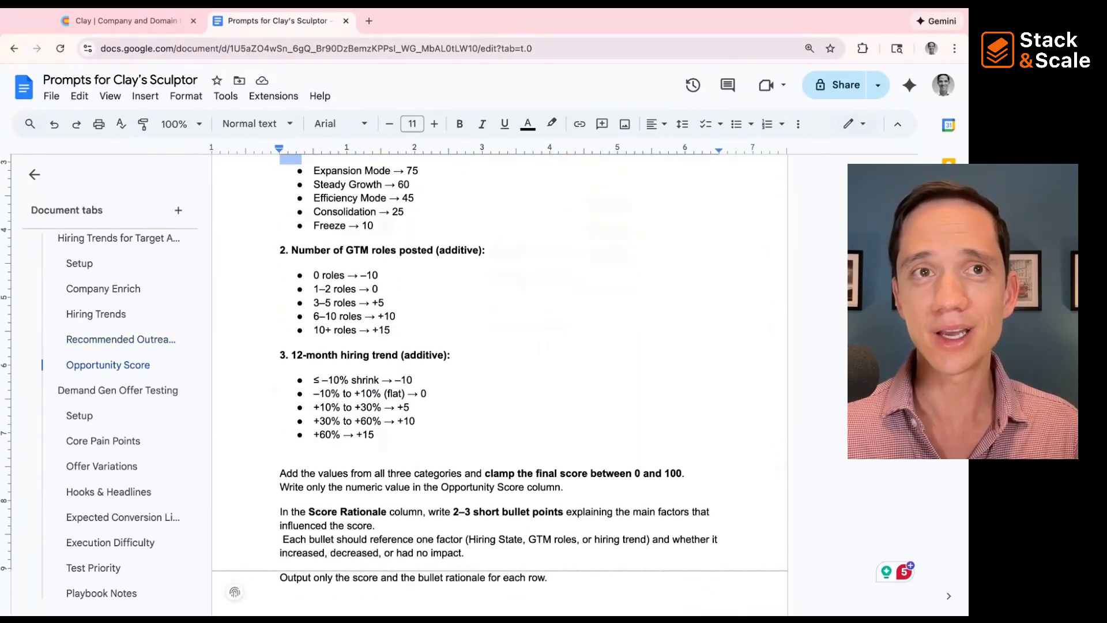
scroll(321, 314, "up", 2)
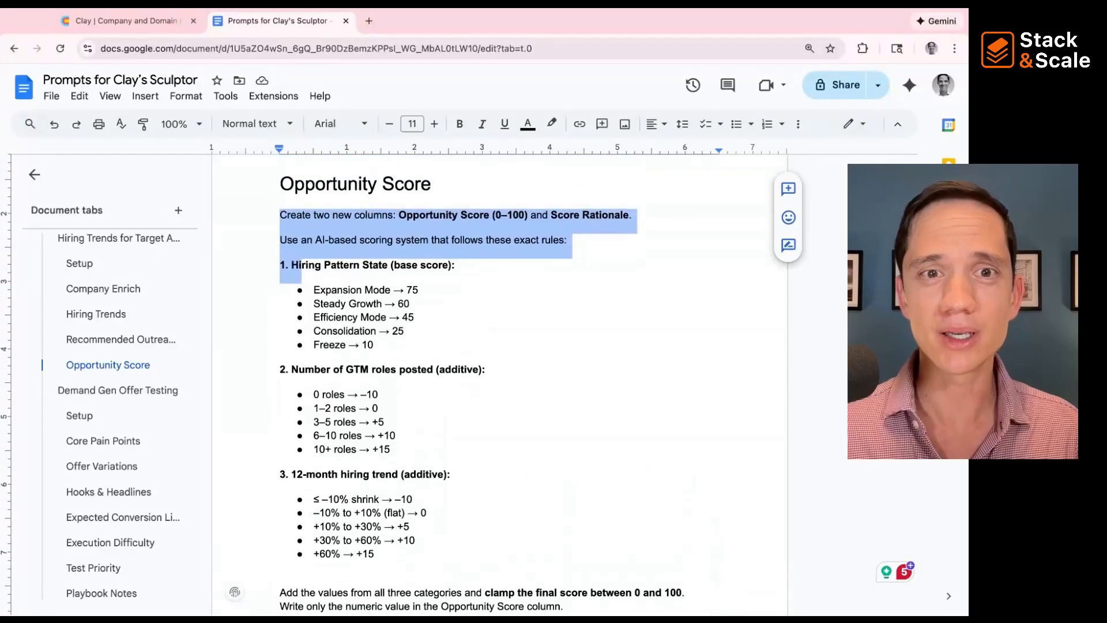
scroll(391, 336, "down", 3)
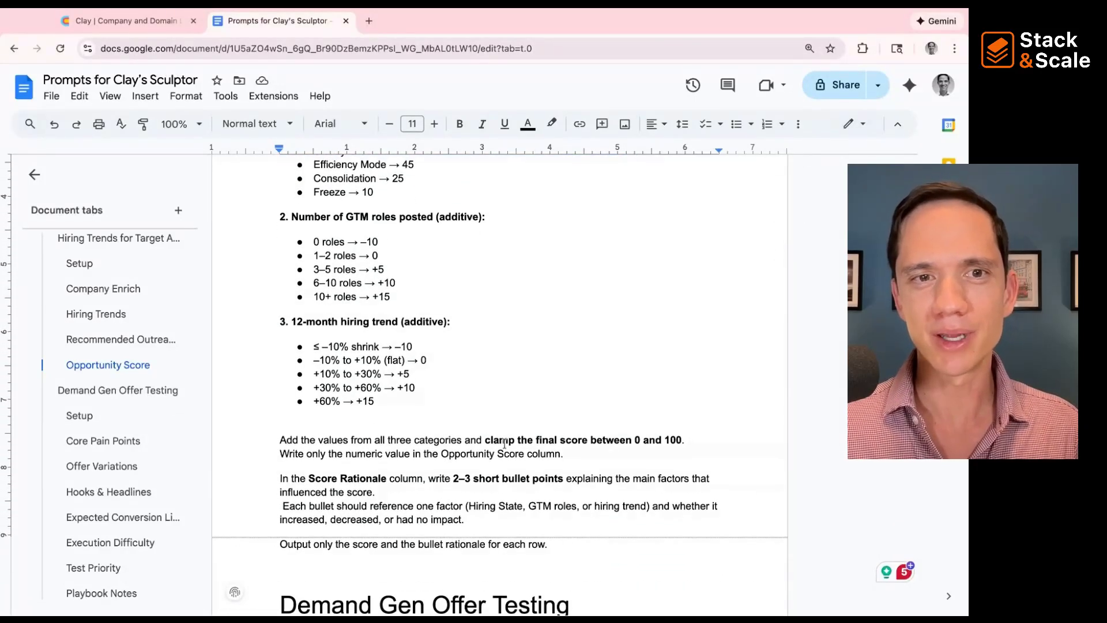
left_click(564, 545, "shift")
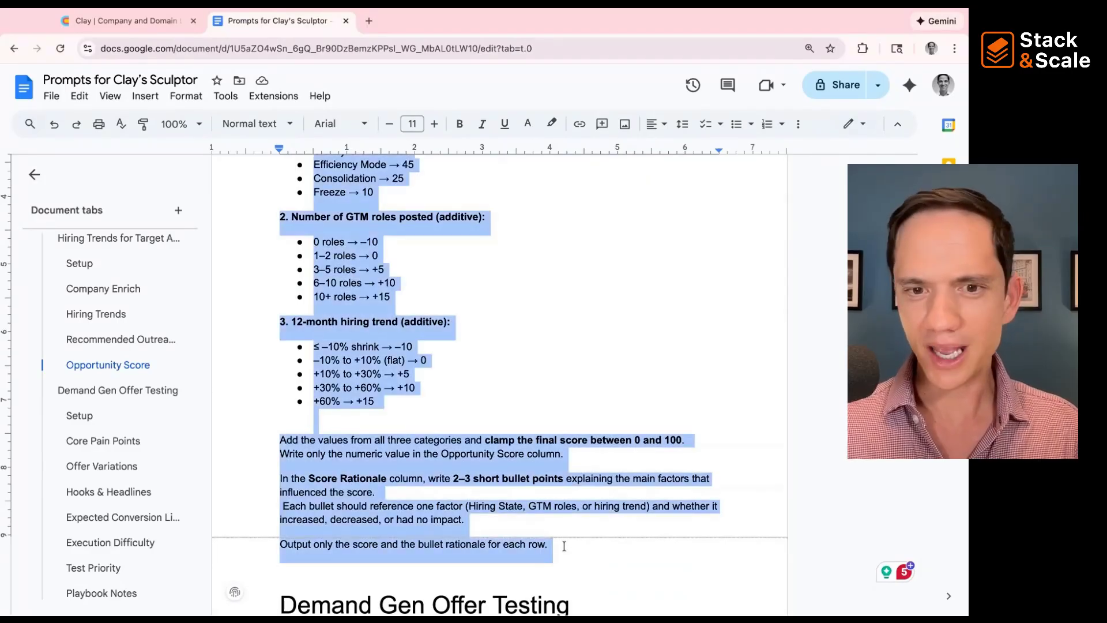
- Return to Clay and examine the outreach angles in the row's B2B SaaS Outreach cell details
key("ctrl+shift+Tab")
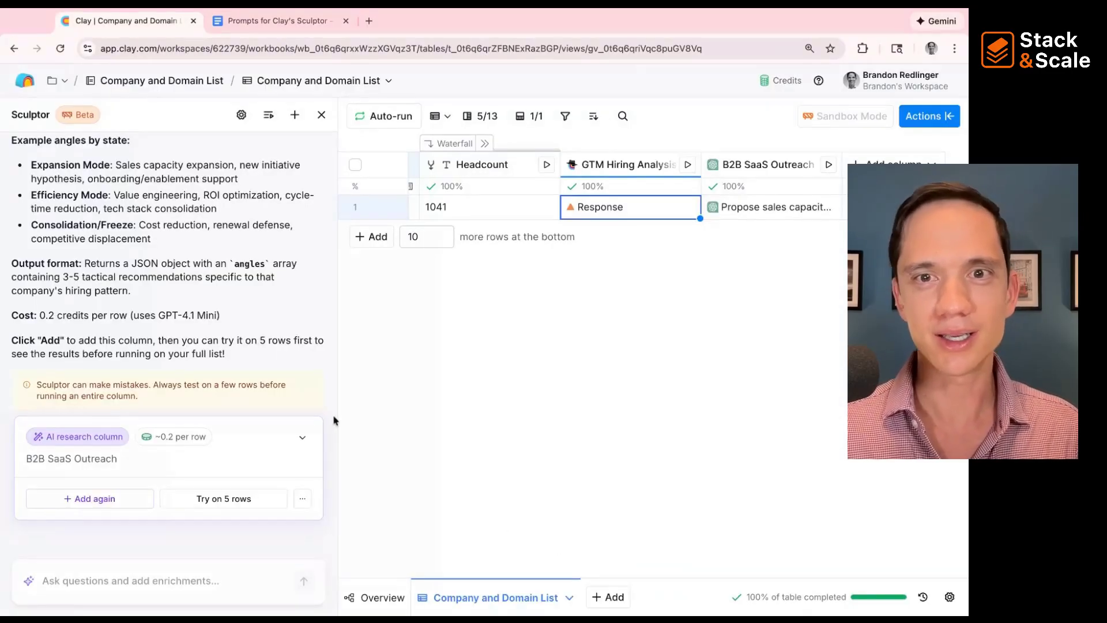
left_click(741, 209)
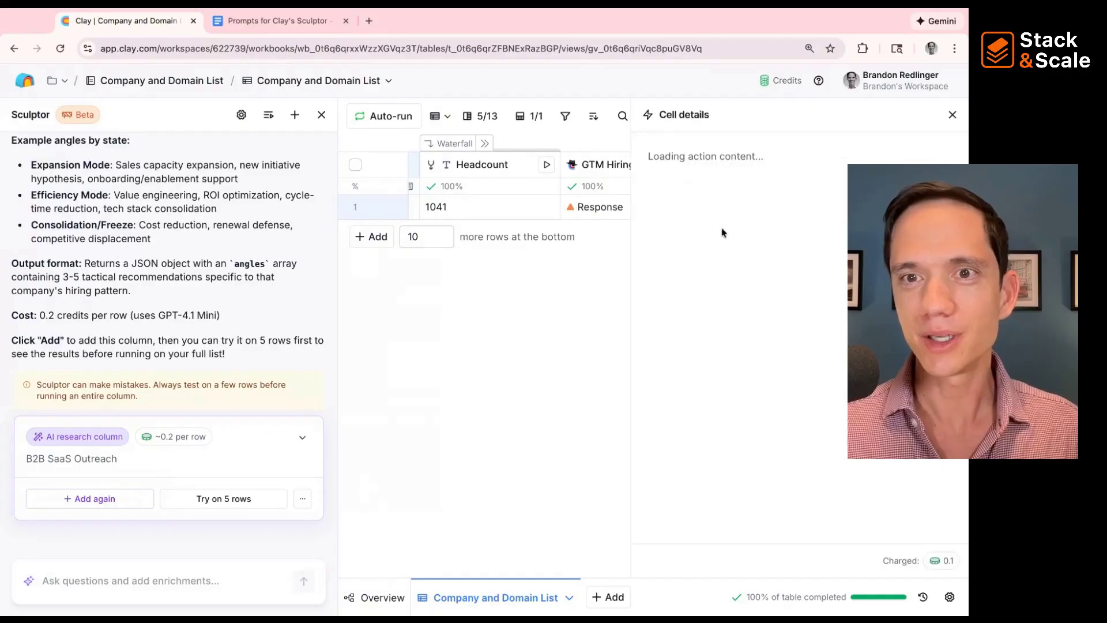
left_click(662, 192)
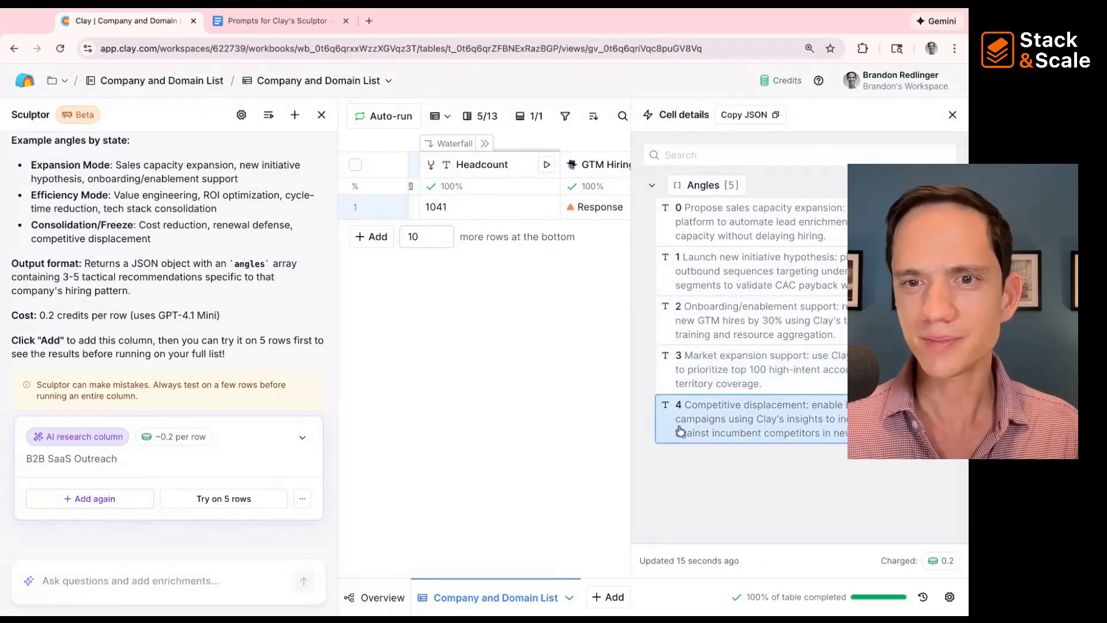
left_click(953, 115)
- Send the Opportunity Score prompt to Sculptor and add the suggested Opportunity Score formula column to the table
left_click(86, 579)
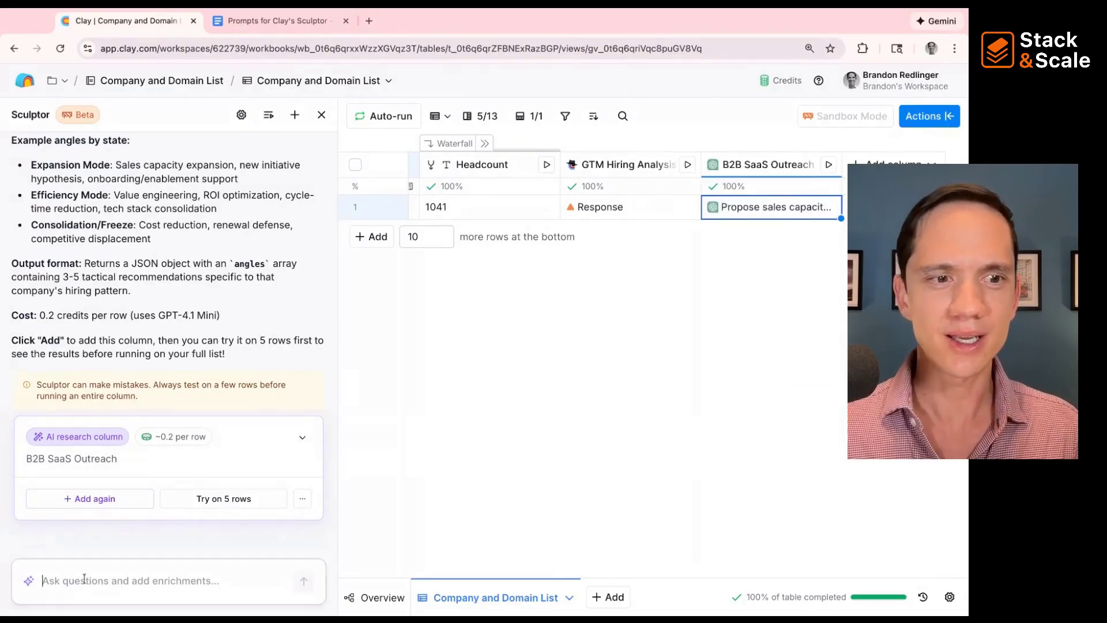
key("ctrl+v")
key("Return")
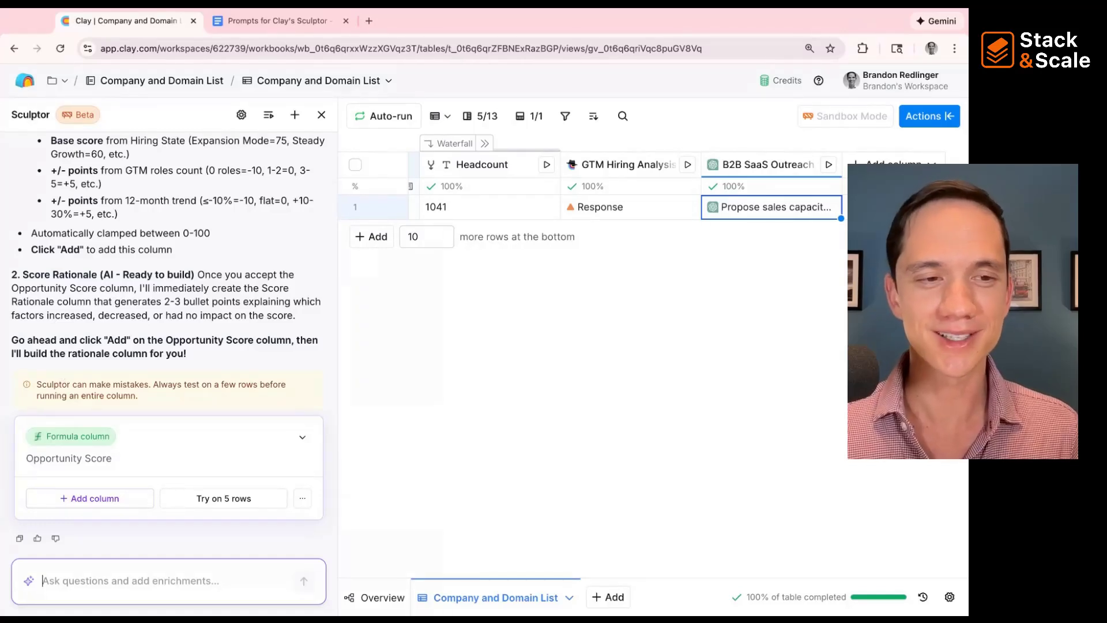
left_click(78, 505)
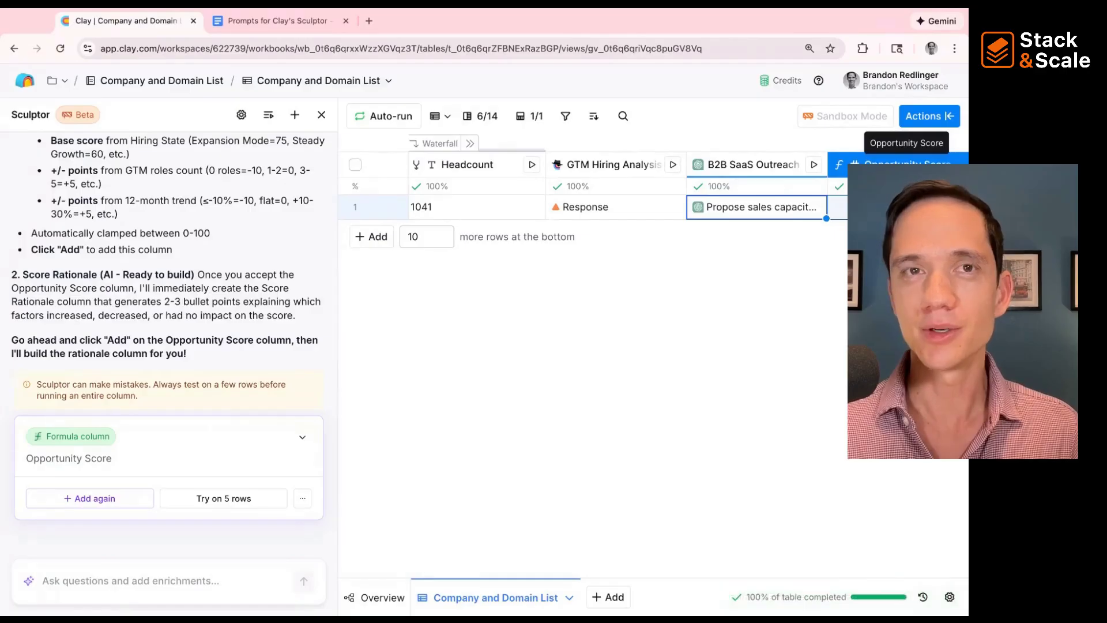
- Review the Clay row across all columns from Company to Opportunity Score, and go back to the Prompts for Clay's Sculptor document
scroll(672, 323, "right", 3)
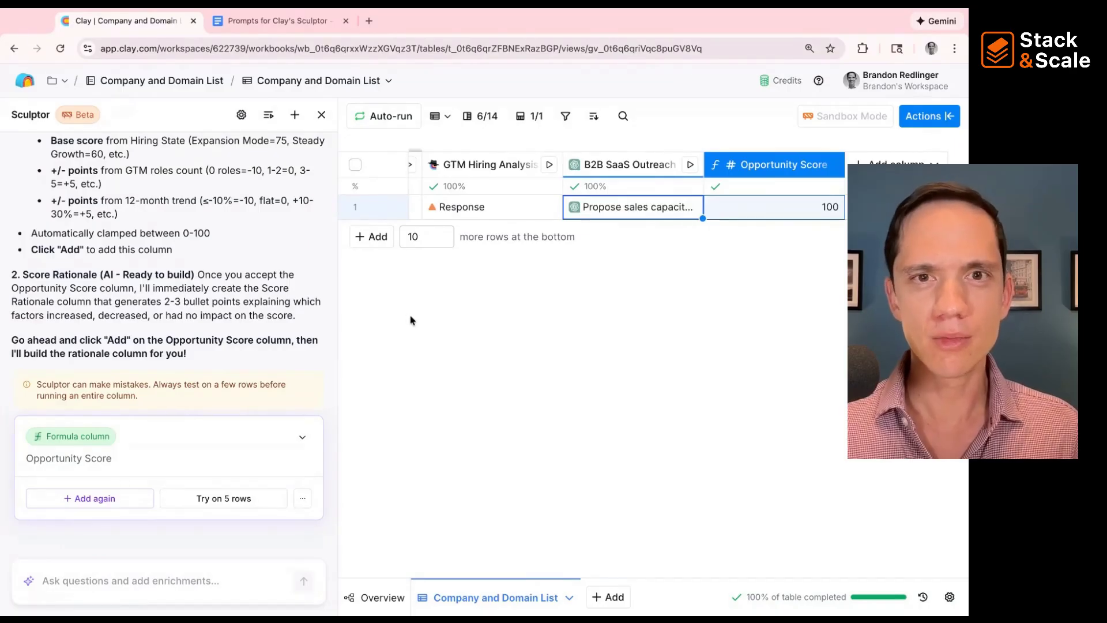
scroll(522, 256, "right", 1)
scroll(525, 252, "left", 1)
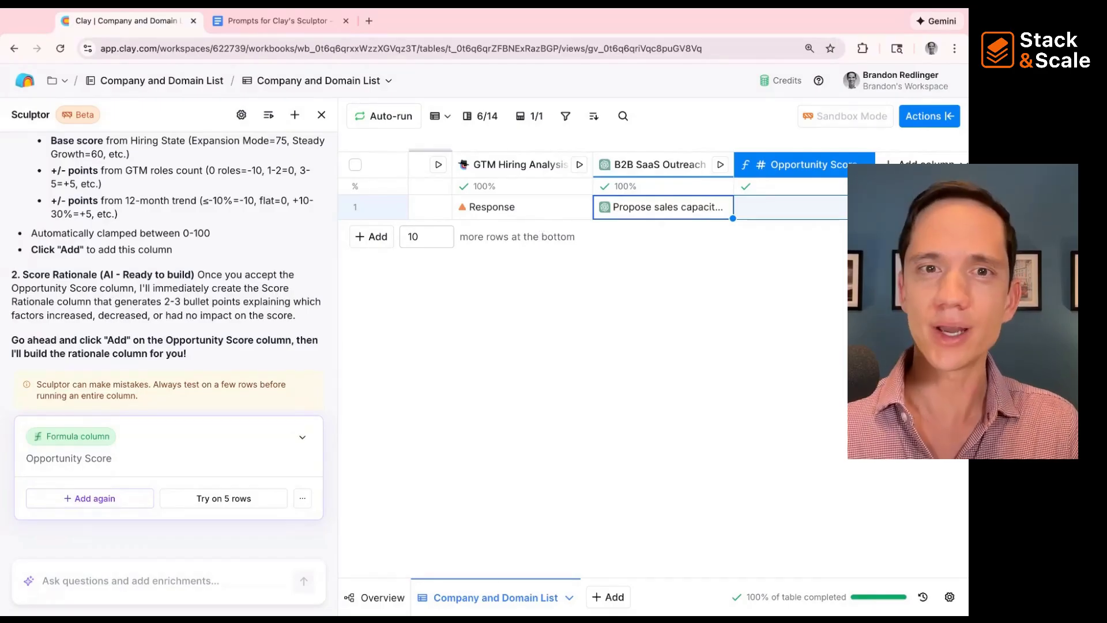
scroll(489, 205, "left", 5)
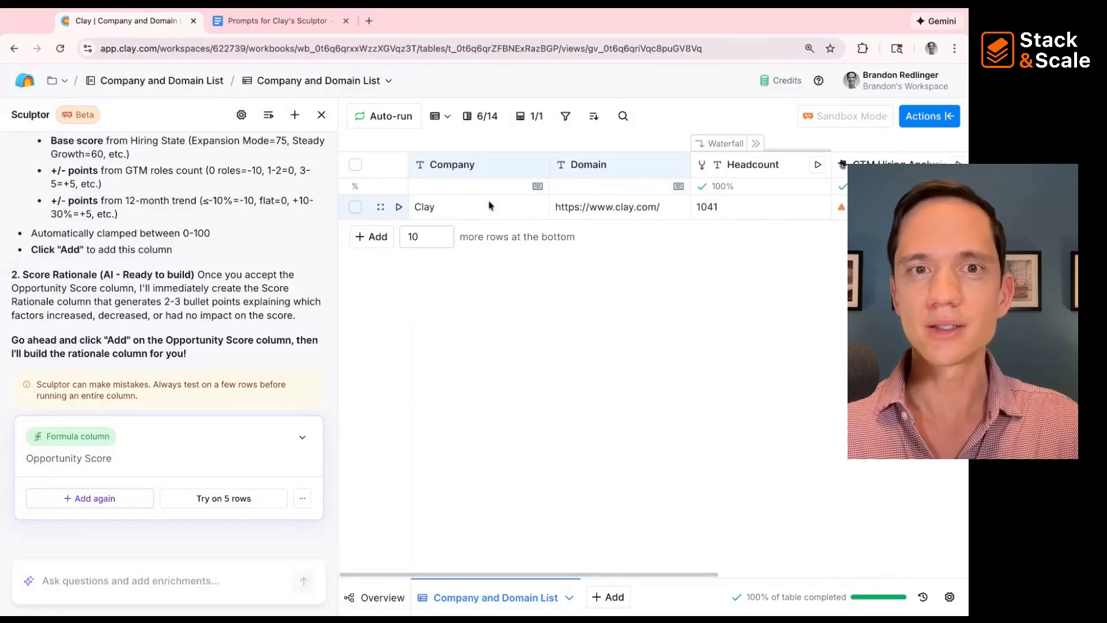
scroll(562, 208, "right", 5)
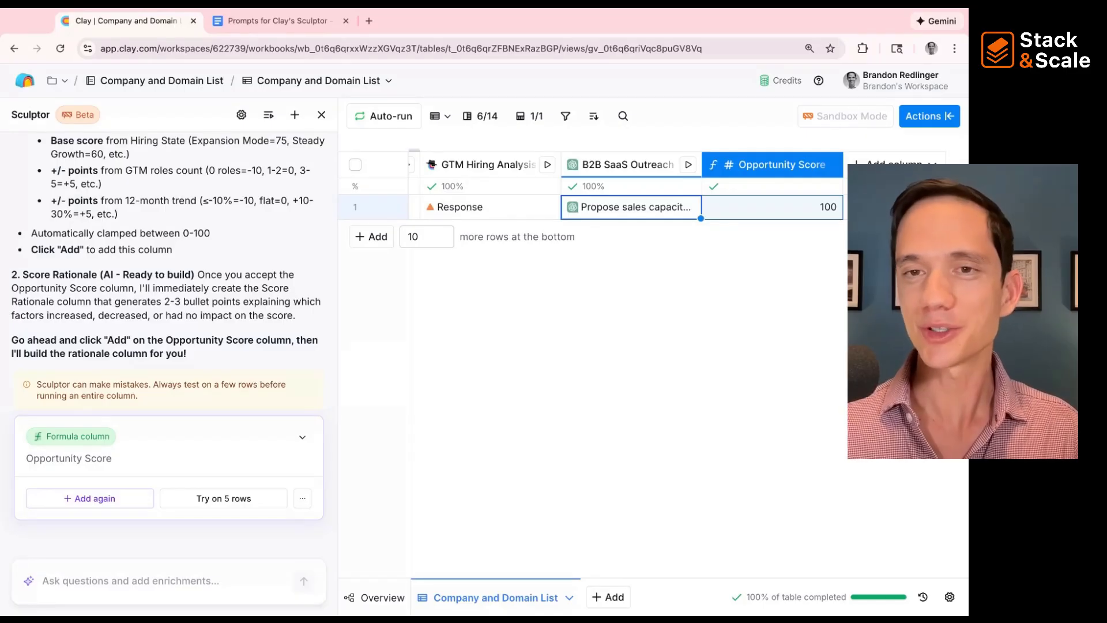
left_click(275, 25)
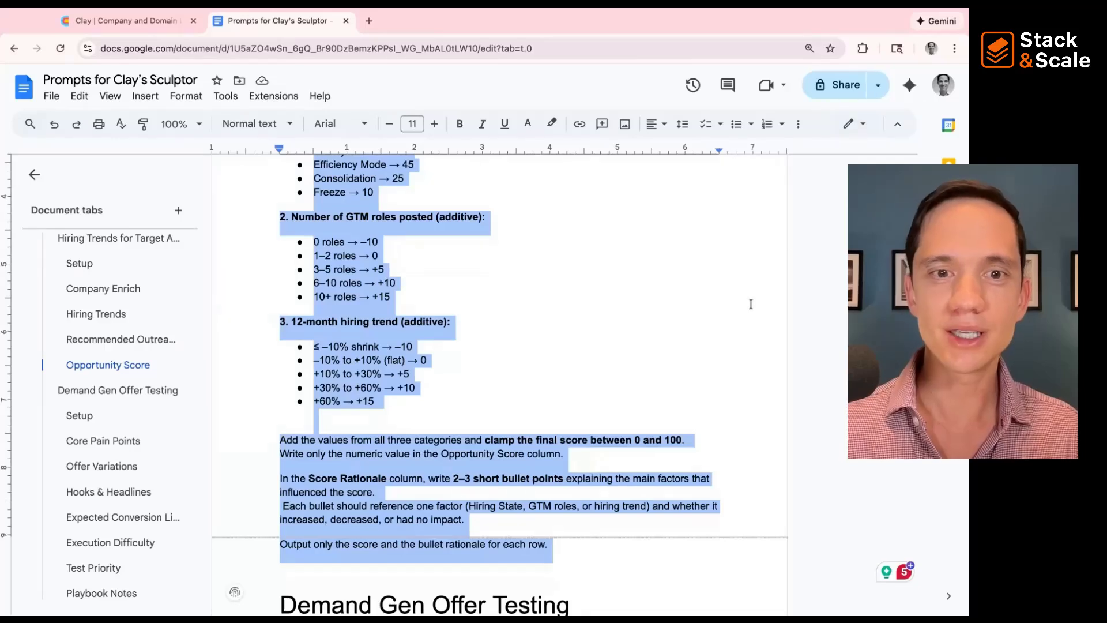
- Read the Demand Gen Offer Testing play in the prompts document, from its introduction to Core Pain Points, and glance back at the hiring trends prompts
scroll(751, 304, "down", 5)
scroll(751, 304, "down", 1)
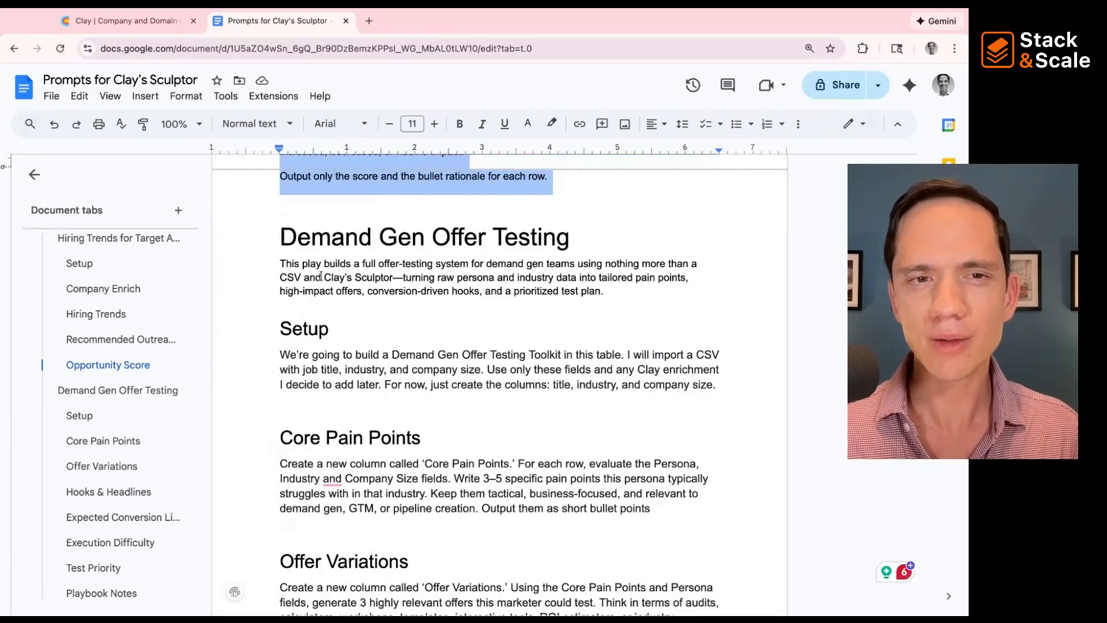
left_click(321, 277)
scroll(321, 276, "down", 1)
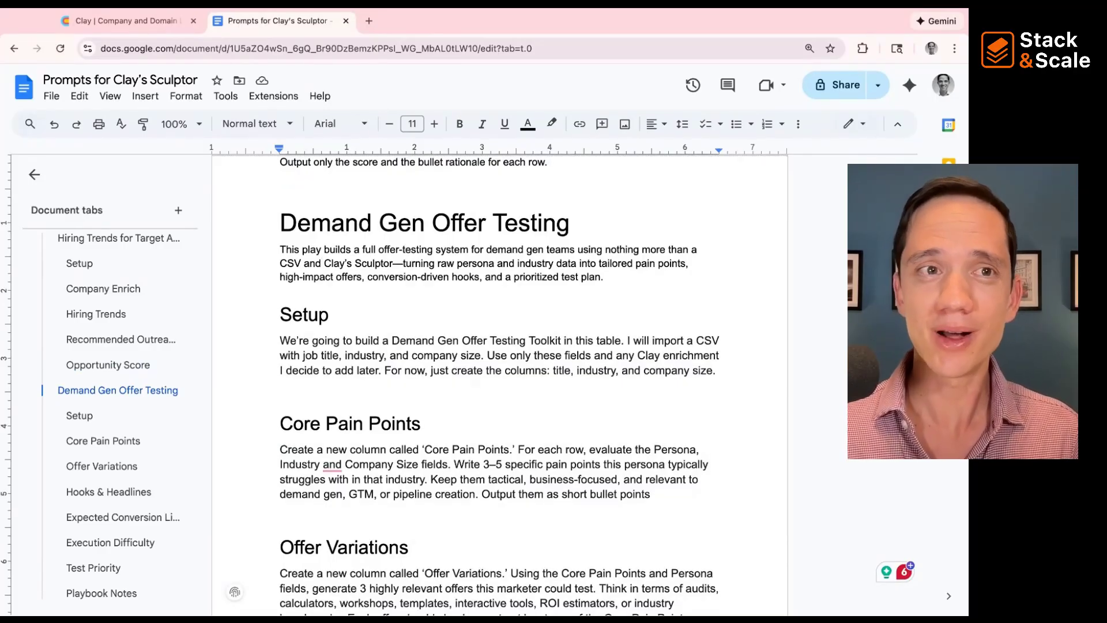
key("ctrl+shift+Tab")
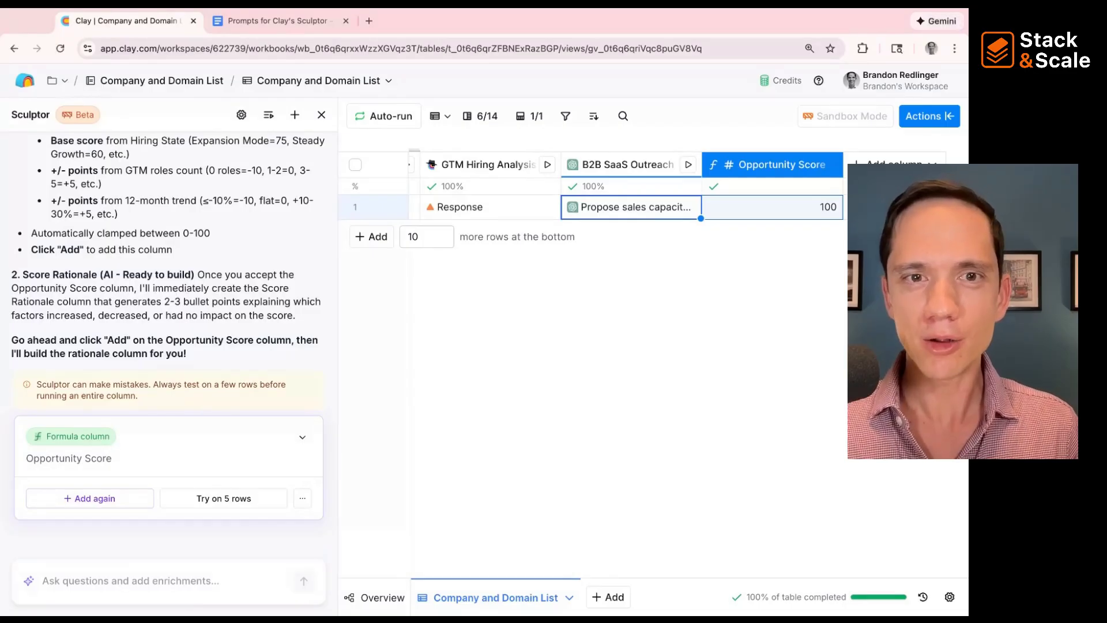
key("ctrl+Tab")
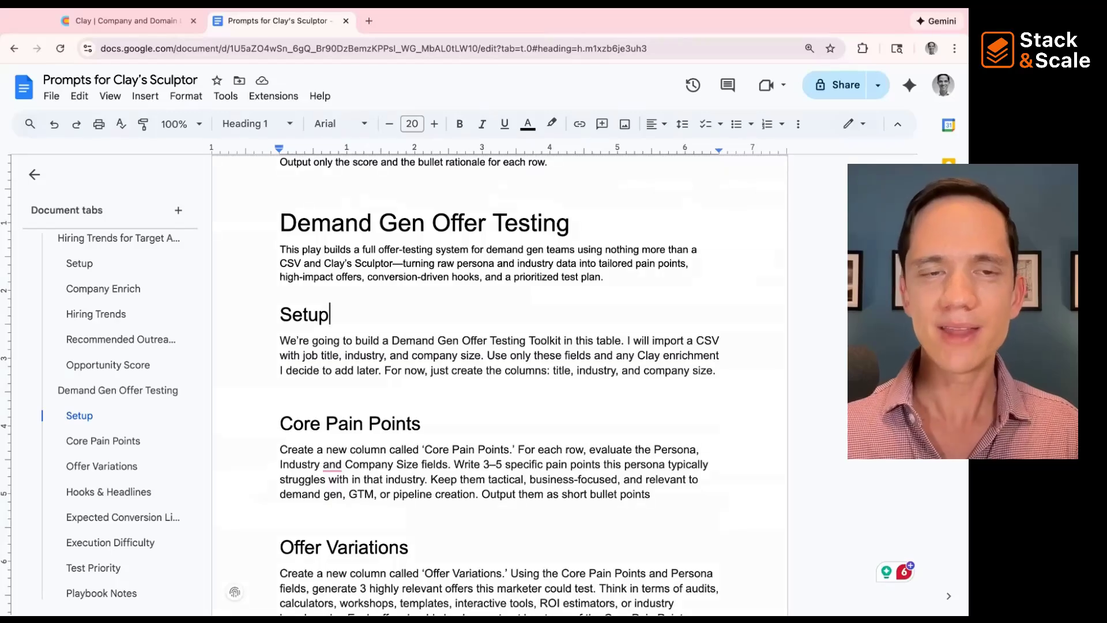
scroll(300, 222, "up", 20)
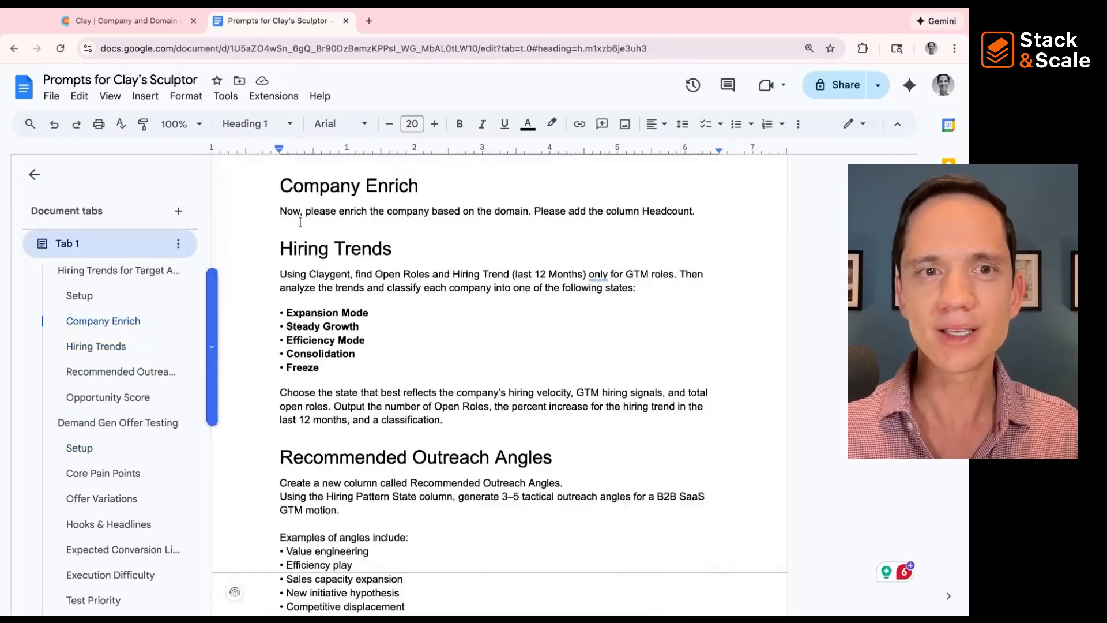
scroll(300, 222, "up", 4)
scroll(312, 319, "down", 20)
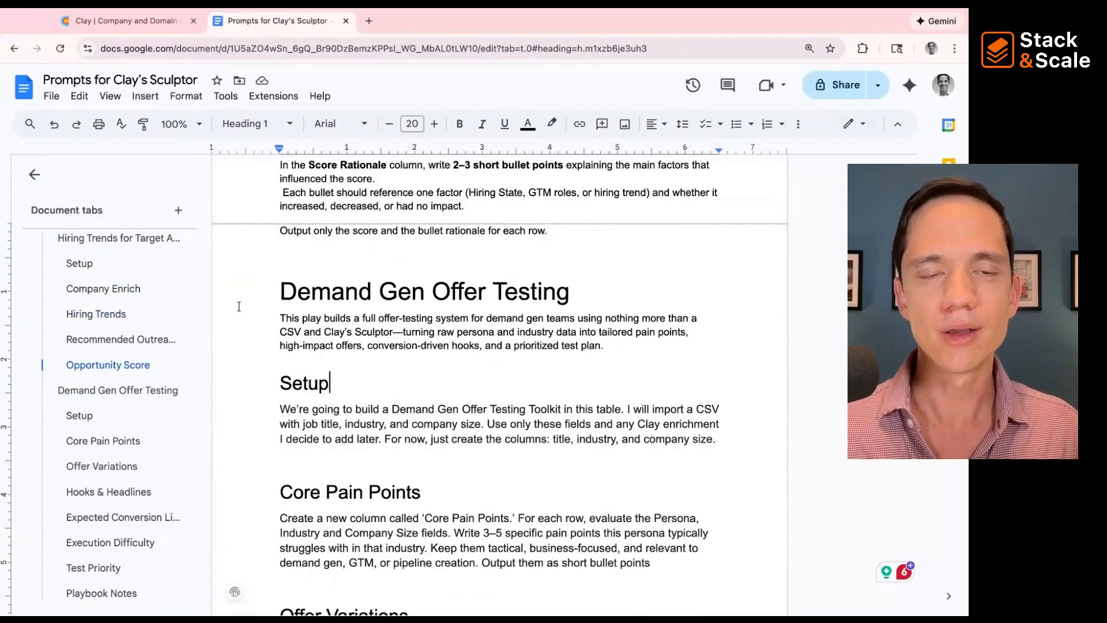
- Select the Setup prompt paragraph under Demand Gen Offer Testing, and switch to Clay's home page
left_click_drag(271, 396, 716, 439)
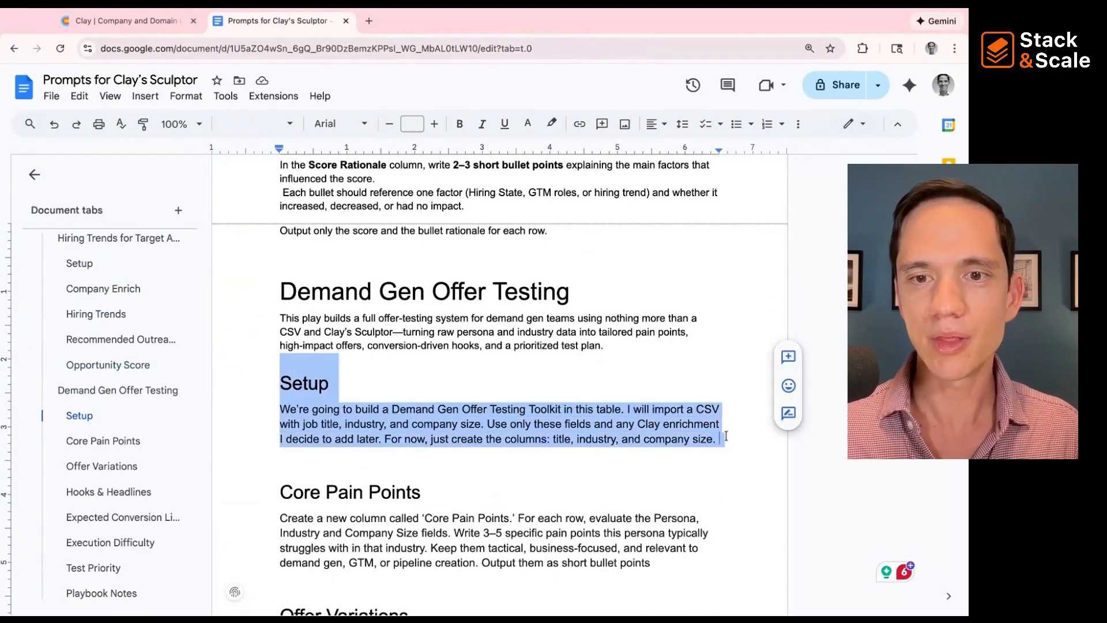
left_click(671, 434)
key("ctrl+Tab")
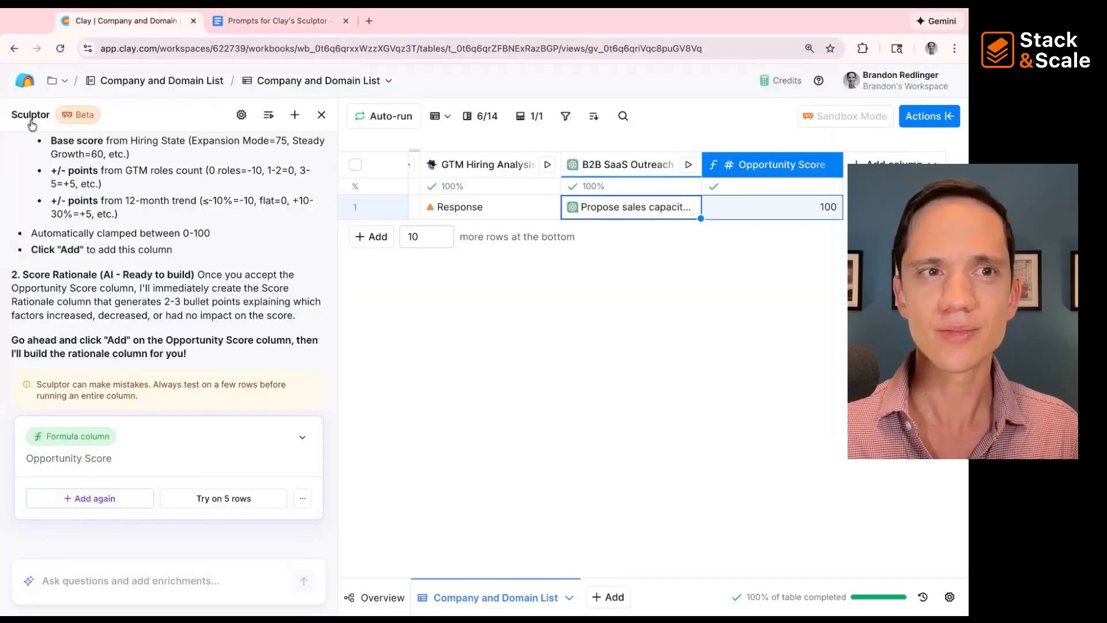
left_click(25, 87)
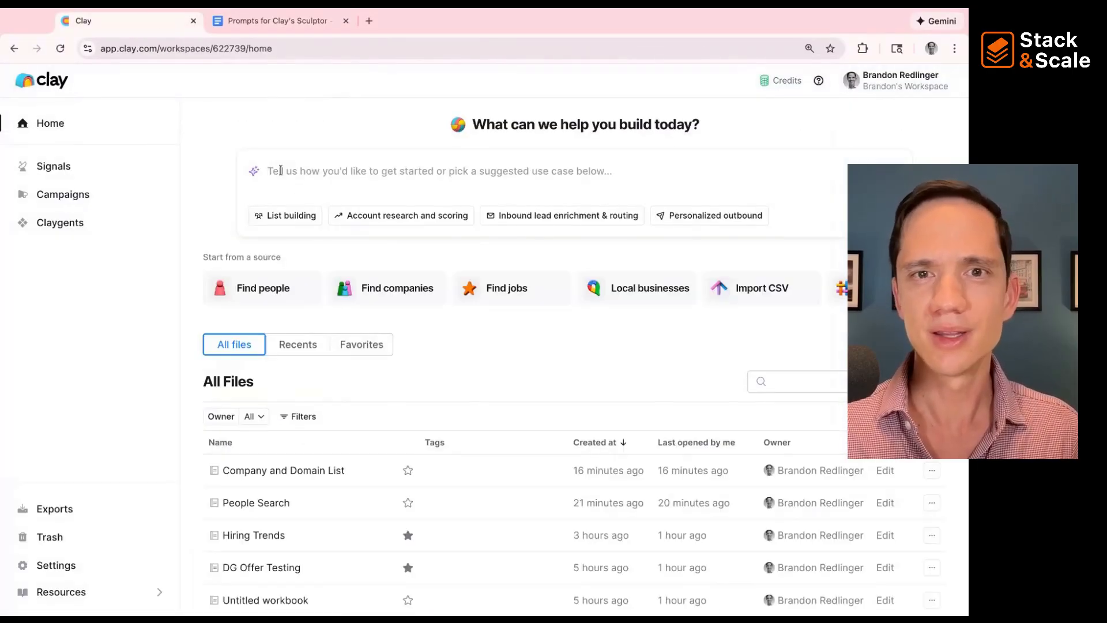
- Recheck the Setup prompt in the prompts document and create a new blank Google Sheets spreadsheet in a separate browser tab
key("ctrl+Tab")
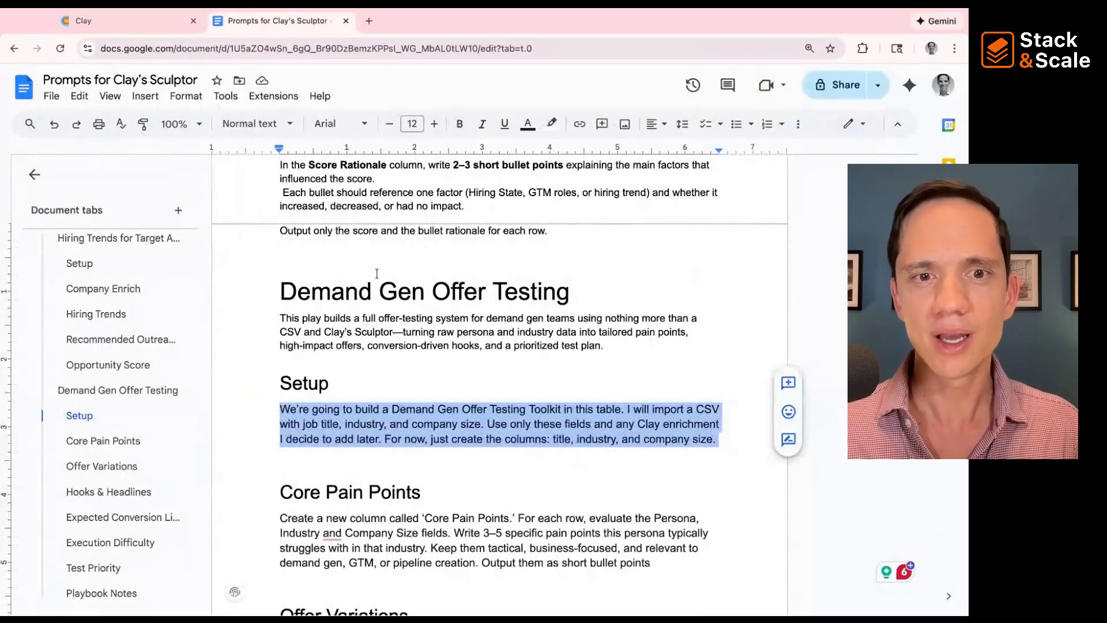
scroll(377, 273, "down", 1)
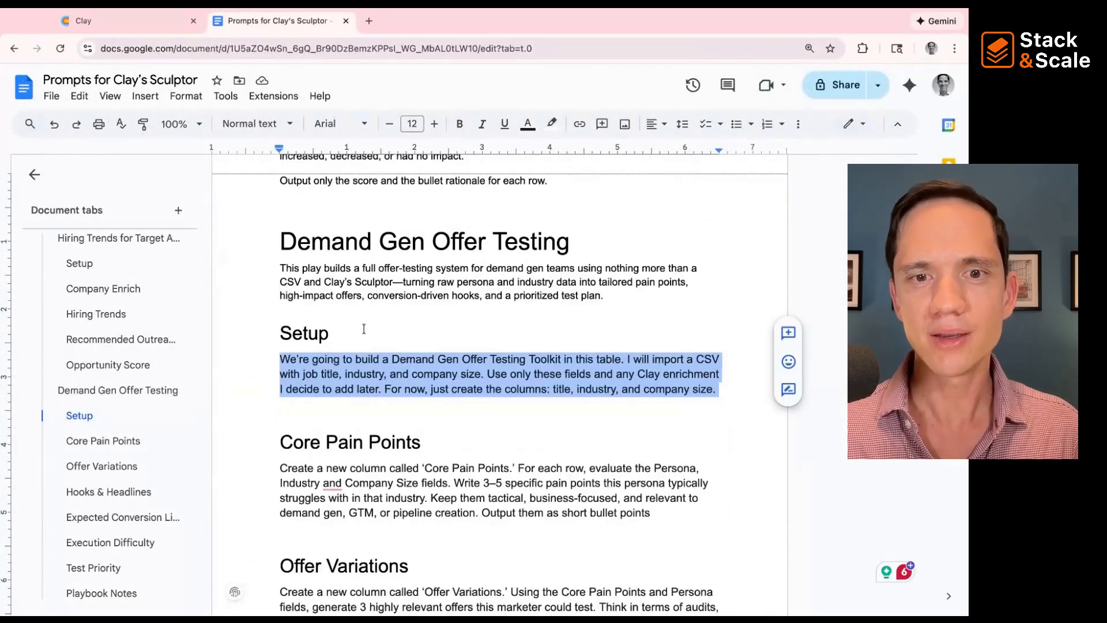
left_click(383, 388)
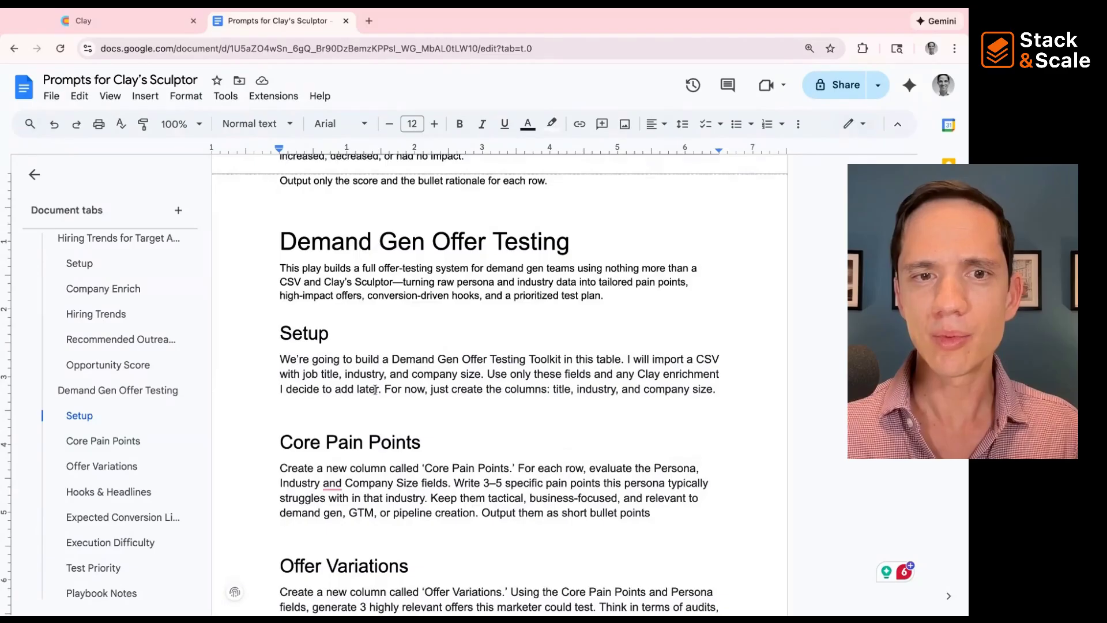
key("ctrl+t")
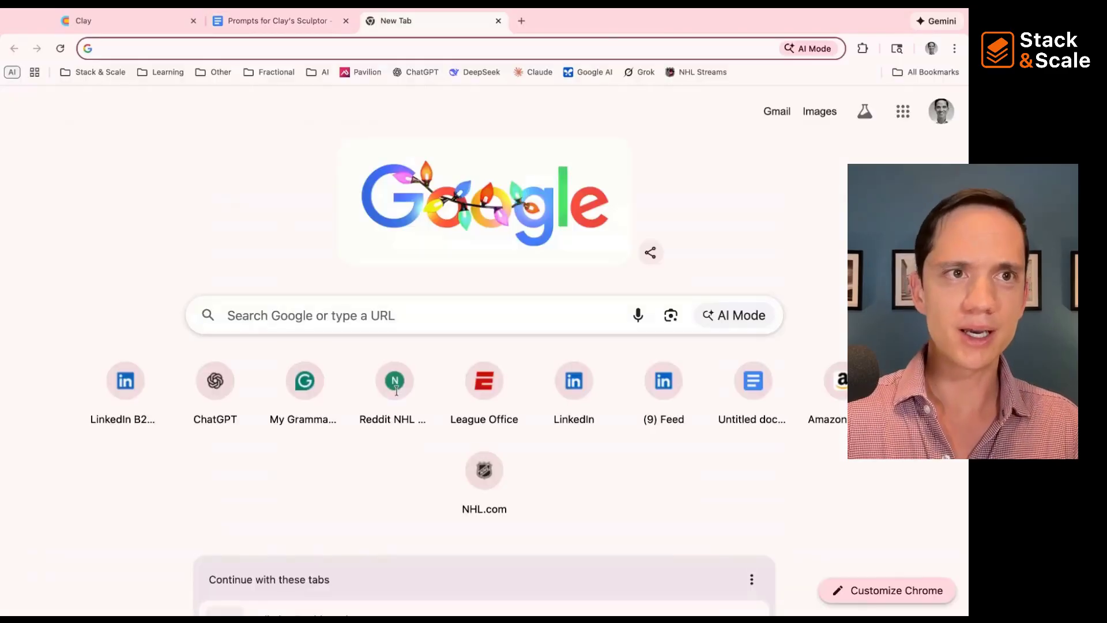
type("sheets.new")
key("Return")
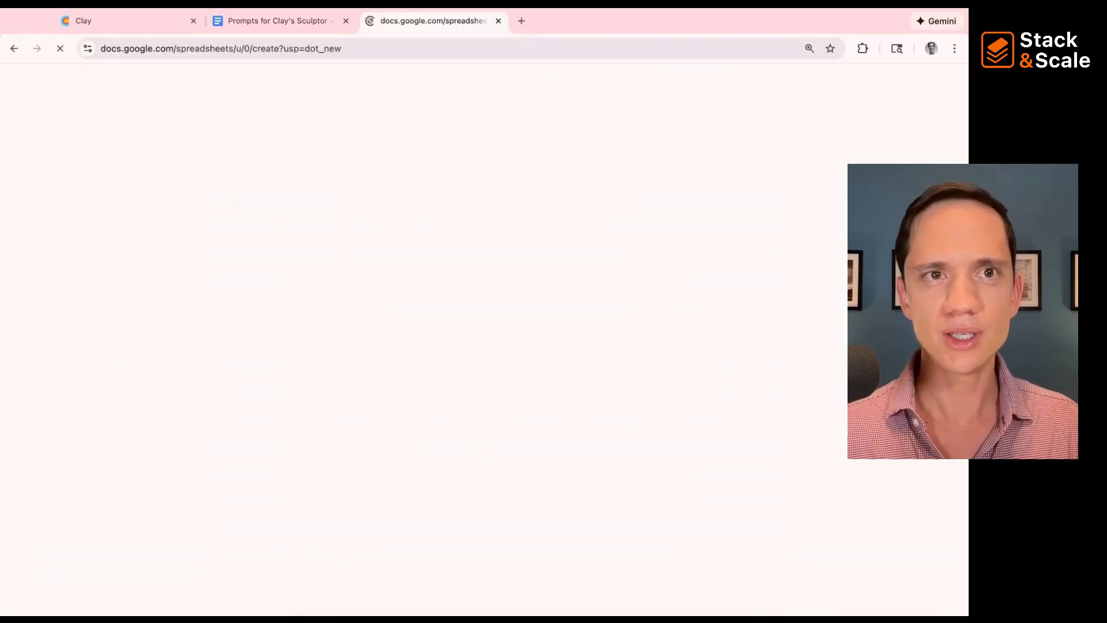
- In the prompts document's Demand Gen Setup prompt, replace the column name "title" in the list of columns to create with "Persona"
key("ctrl+shift+Tab")
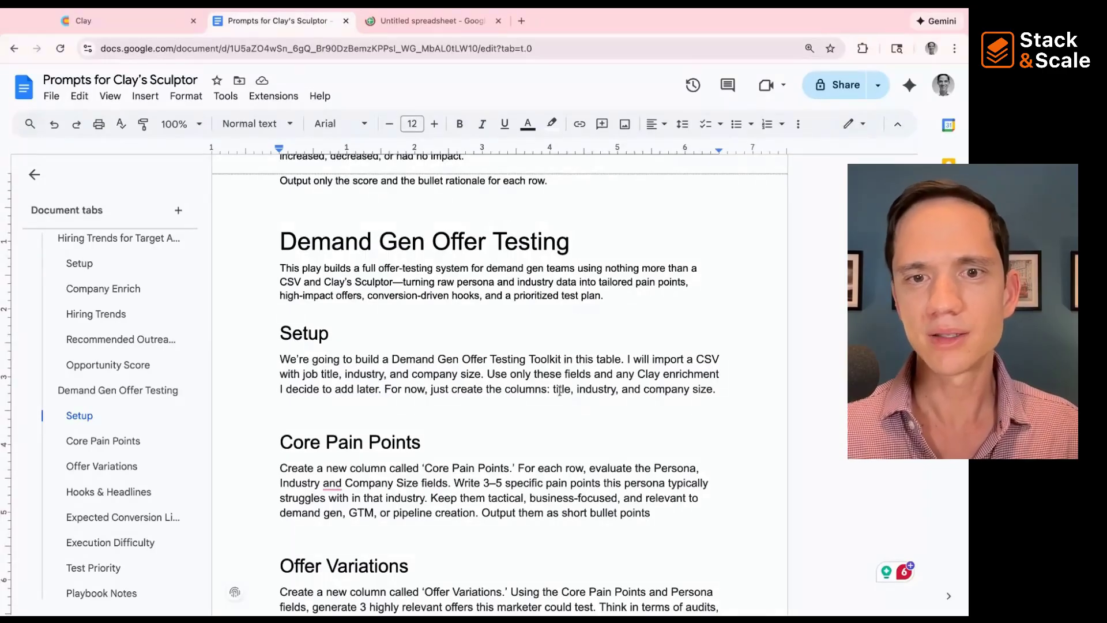
left_click_drag(553, 391, 707, 391)
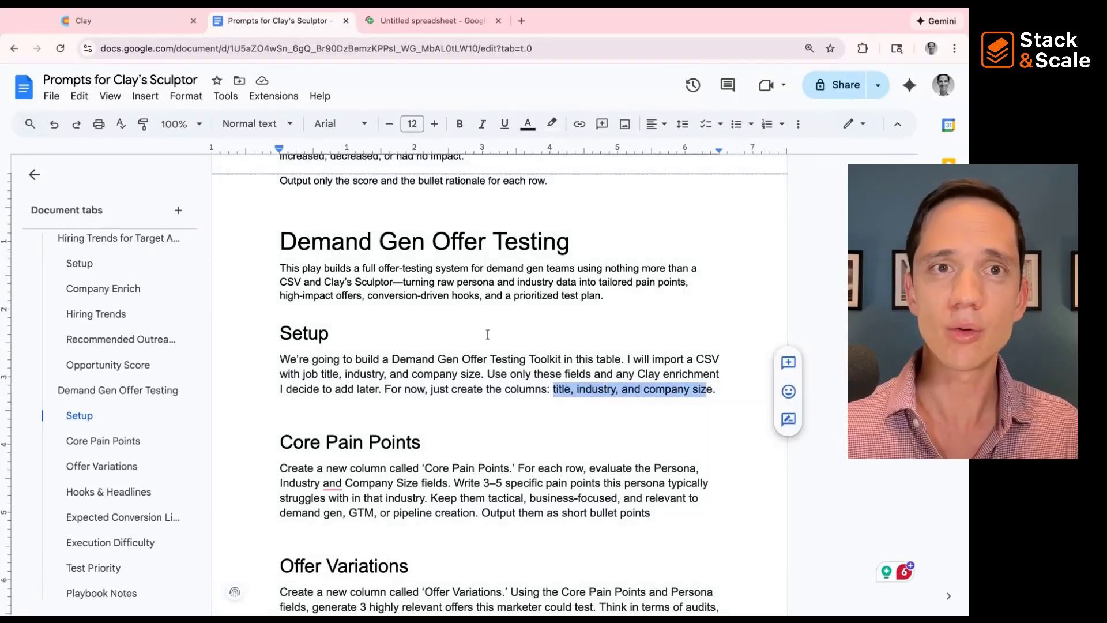
key("ctrl+Tab")
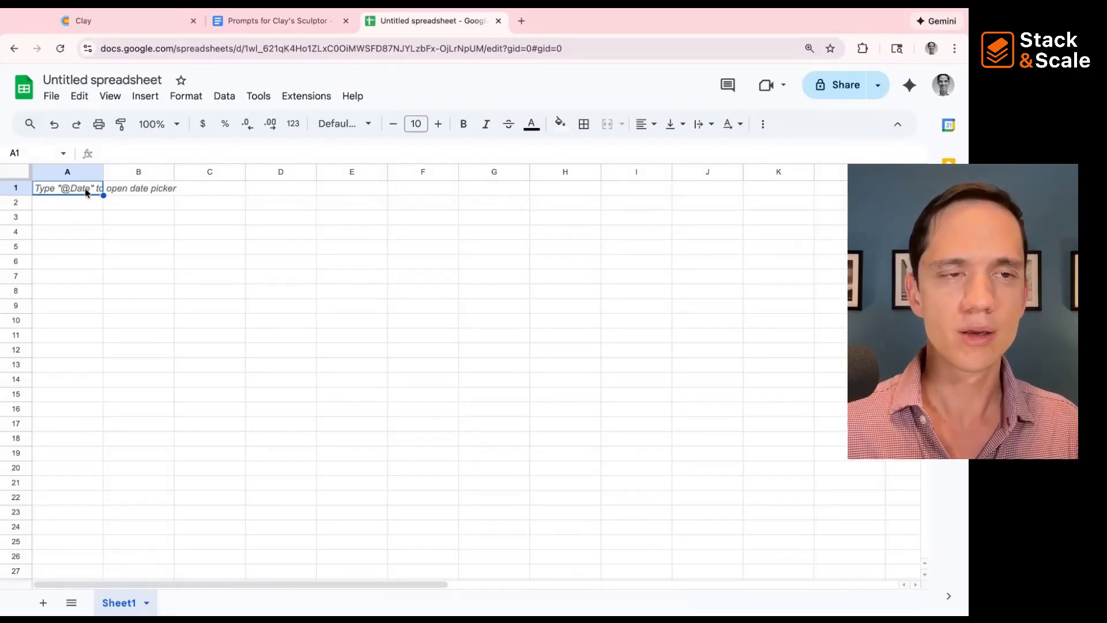
key("ctrl+shift+Tab")
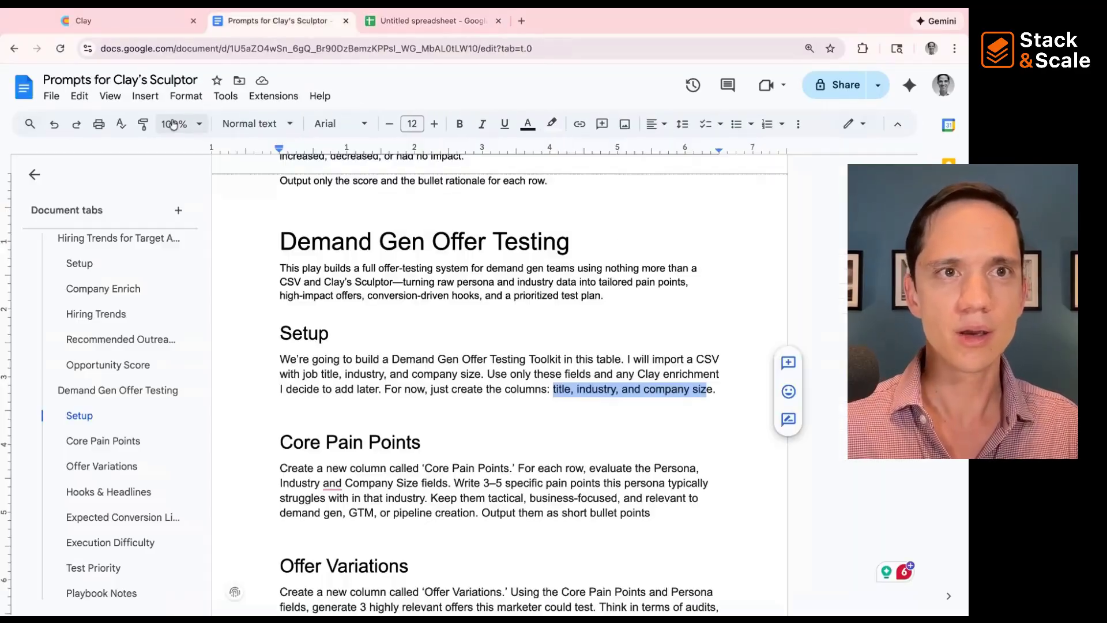
left_click(565, 391)
key("ctrl+Left")
key("ctrl+shift+Right")
type("P")
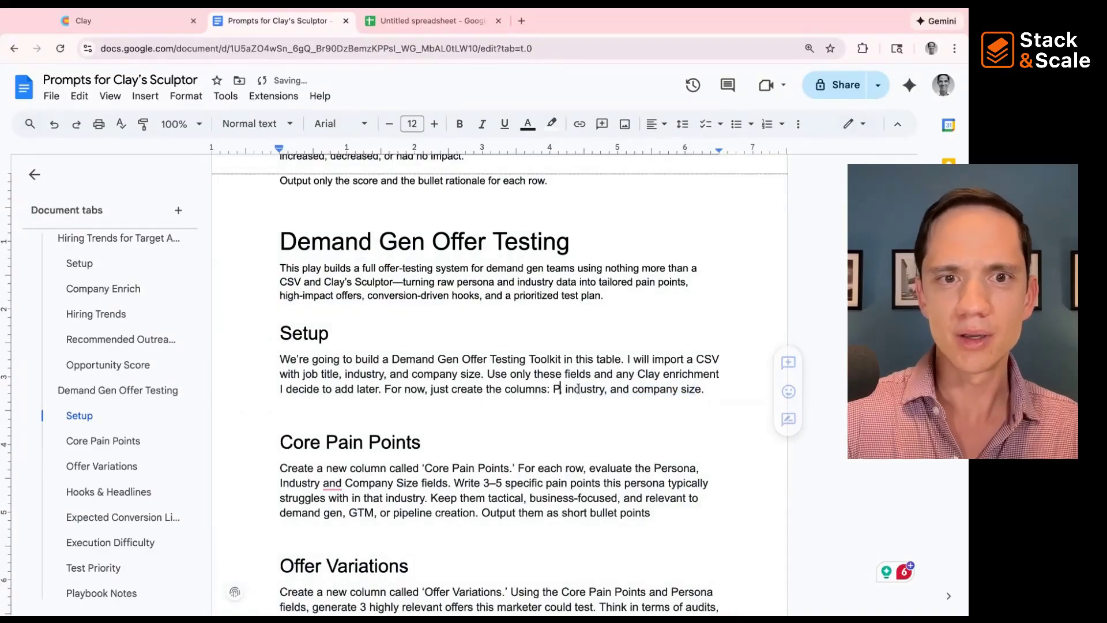
type("ersona")
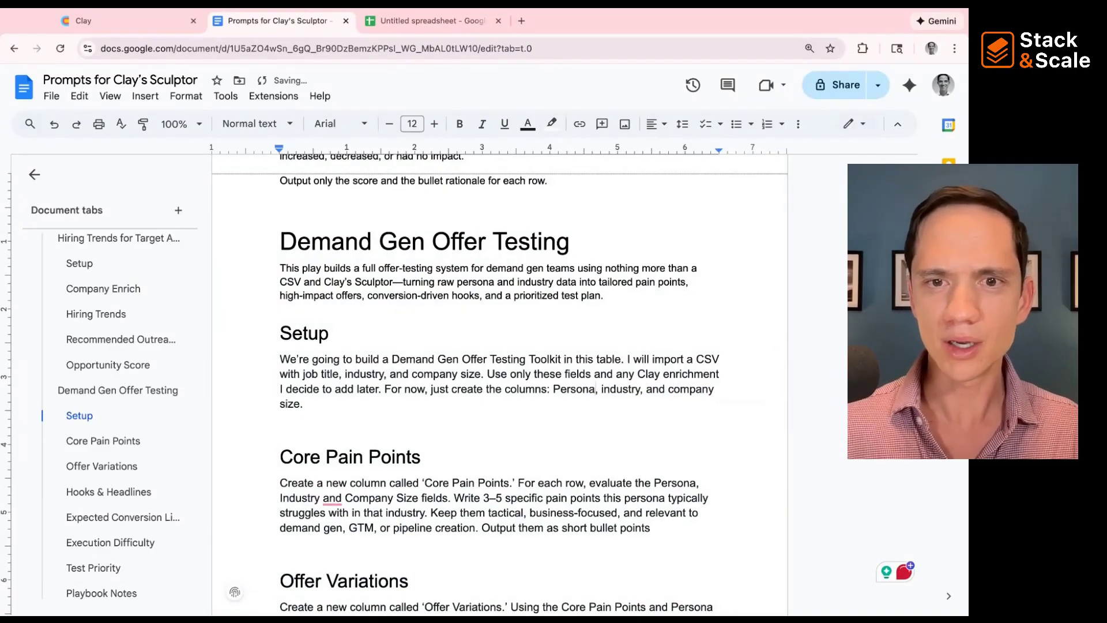
key("alt+Left")
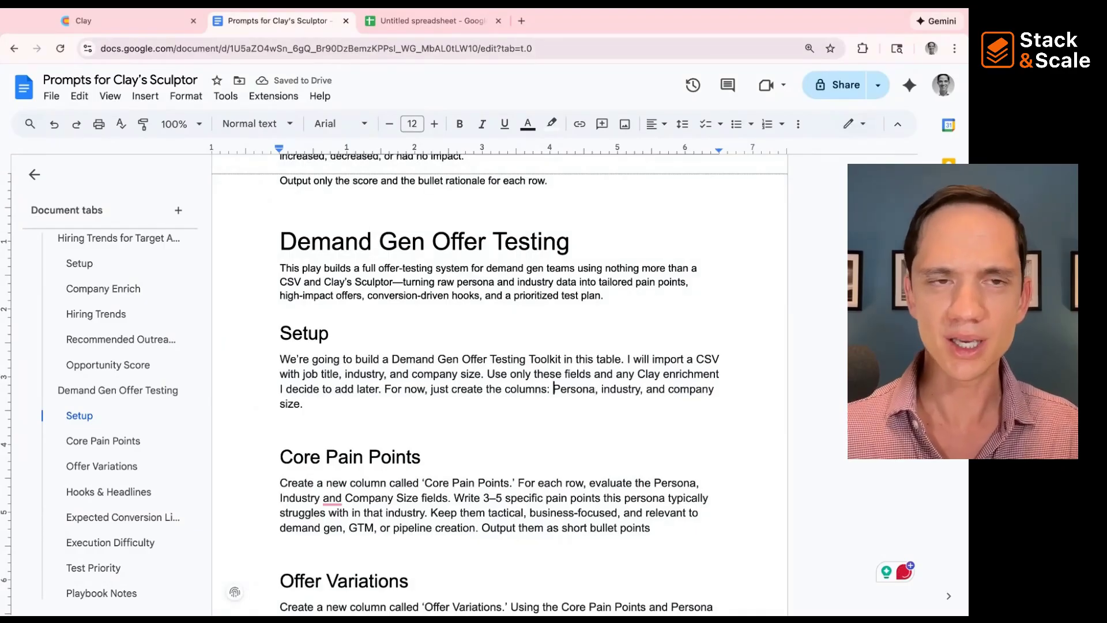
- Switch to the blank spreadsheet and enter the headers Persona, Industry and Company Size in cells A1 to C1
key("ctrl+Tab")
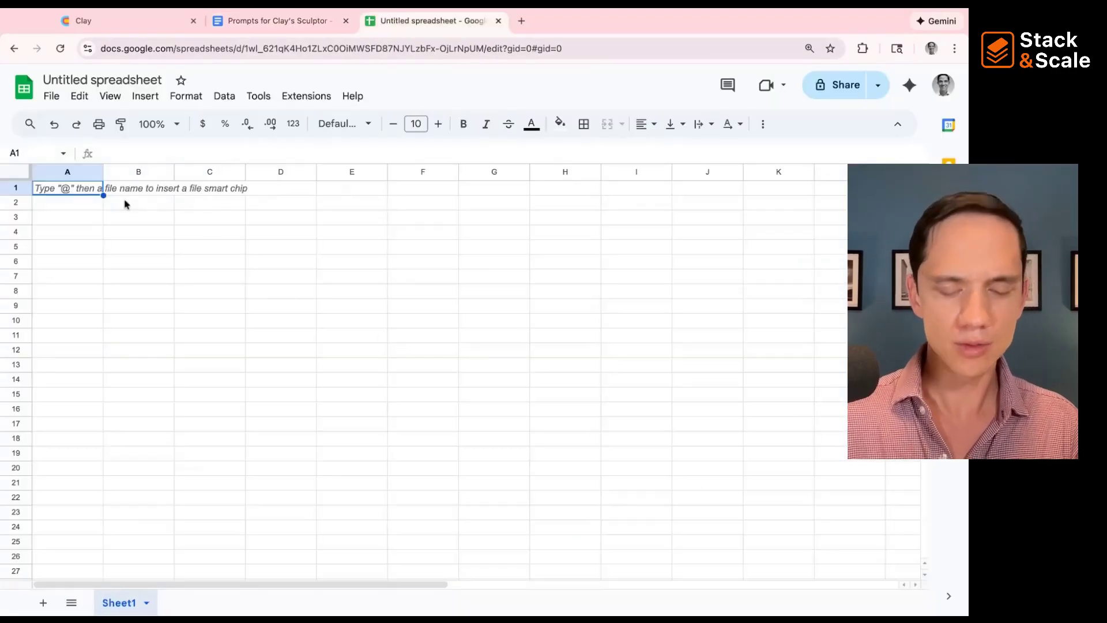
type("Persona")
key("Tab")
type("In")
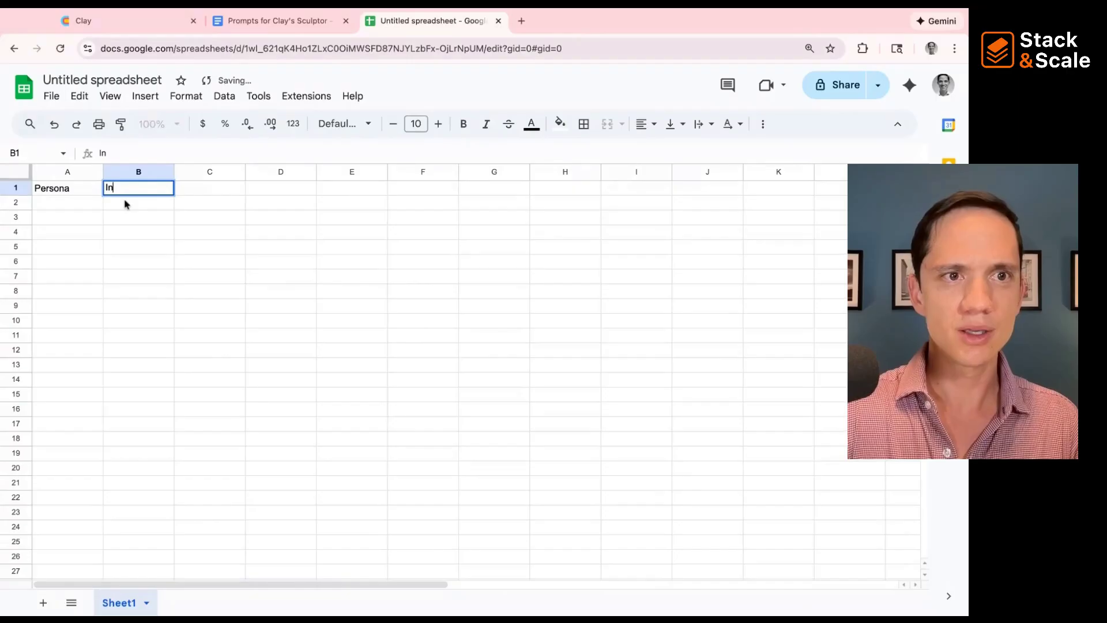
type("dustry")
key("Tab")
type("C")
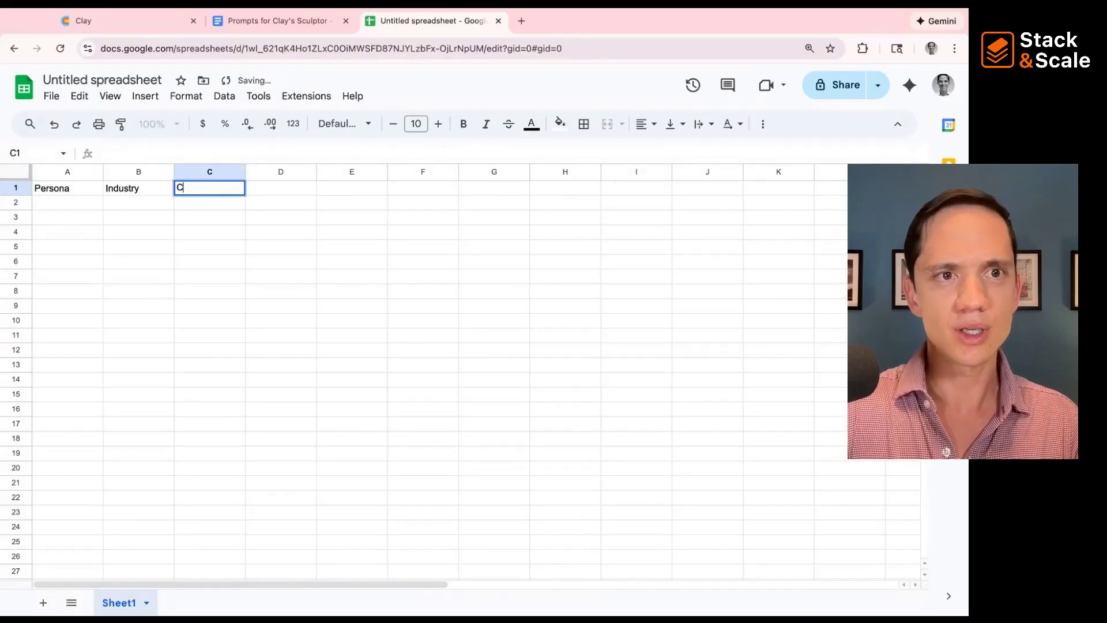
type("ompany Siez")
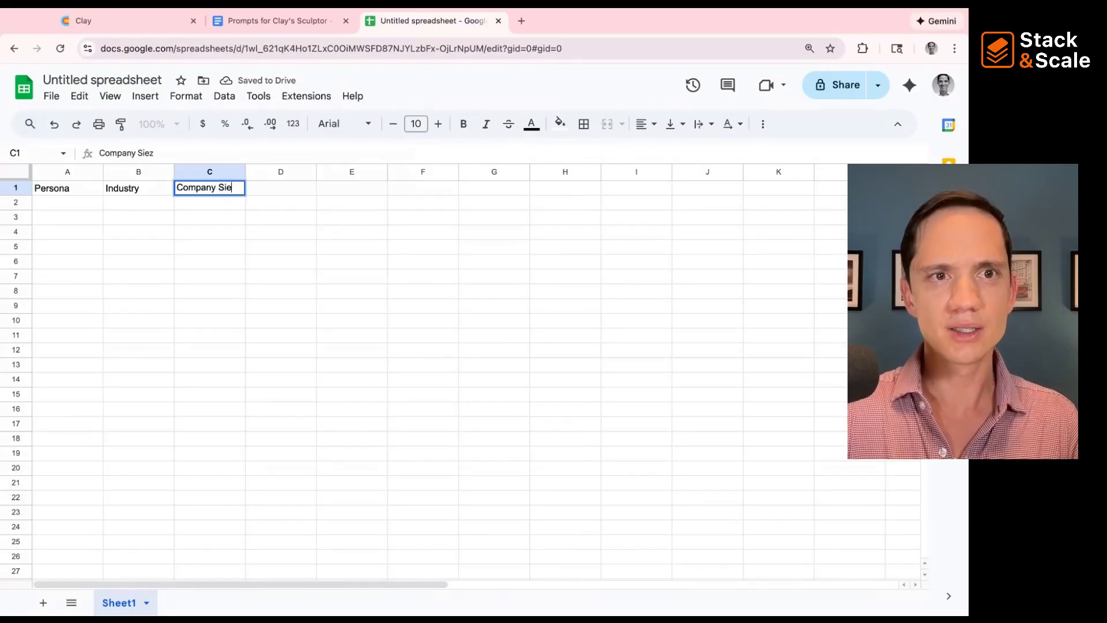
key("BackSpace")
type("ze")
key("Down")
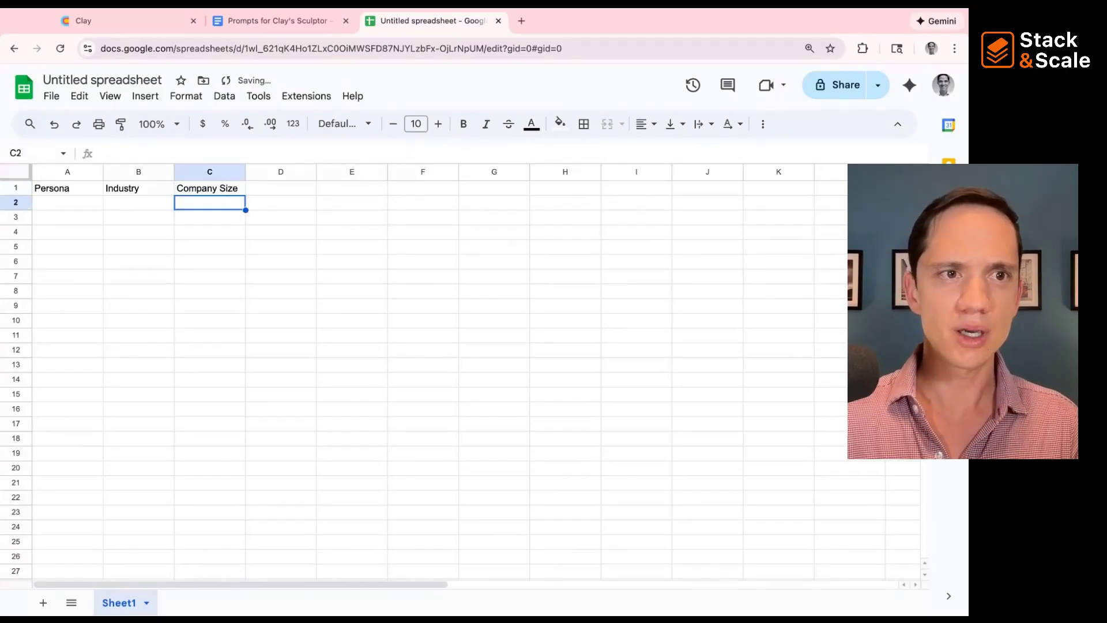
- Fill row 2 with the persona "VP of demand gen", the industry "Computer Software" and the company size 2500
key("Left")
key("Down")
key("Up")
key("Left")
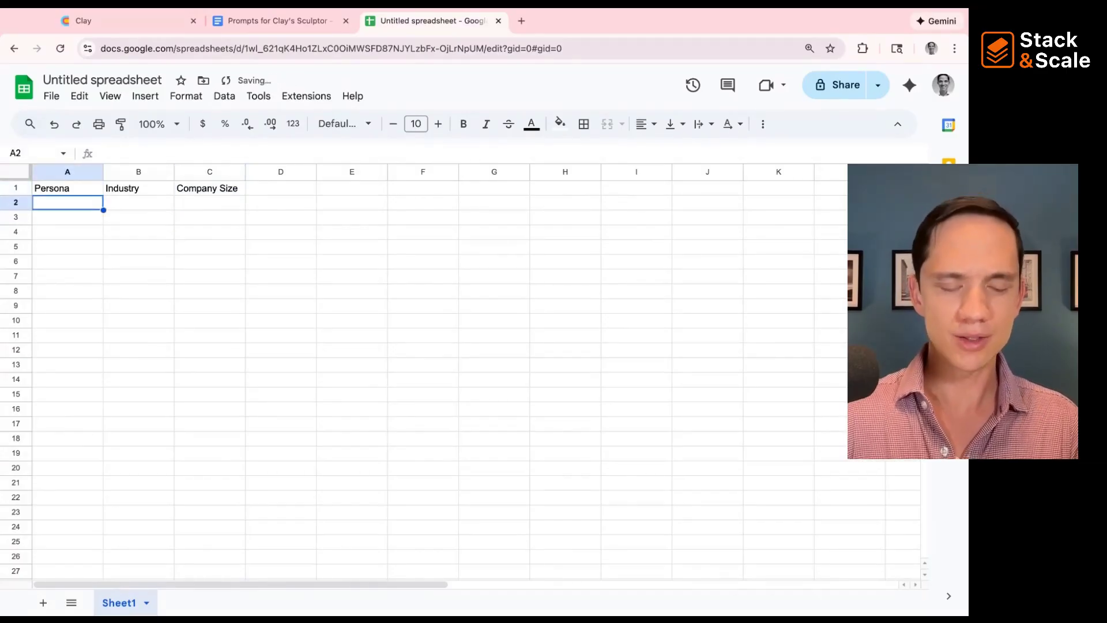
type("VP of")
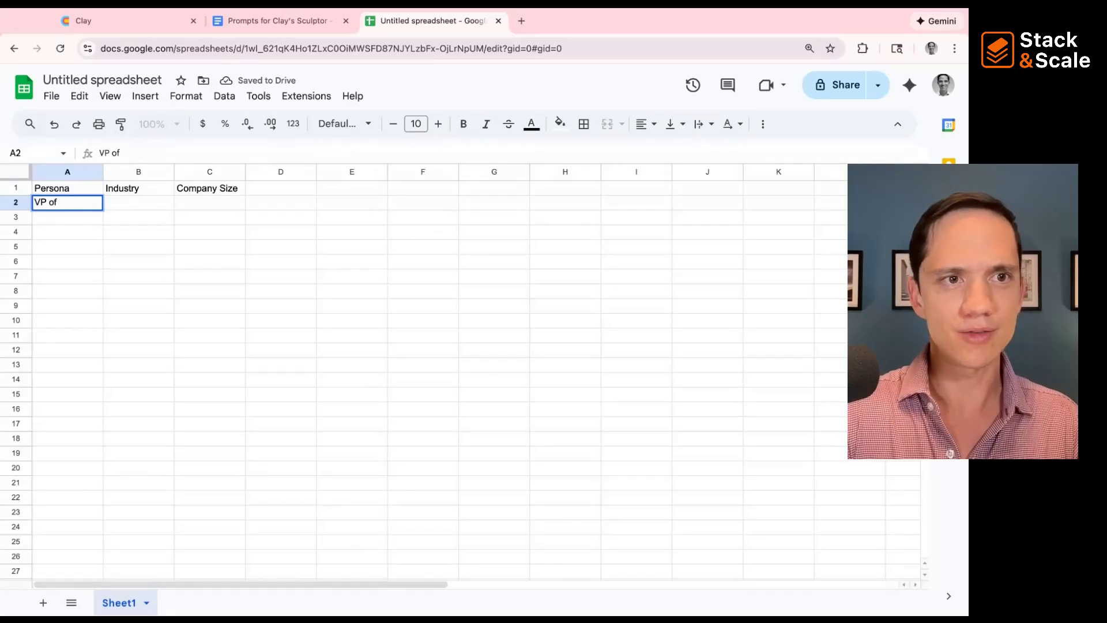
type(" demand gen")
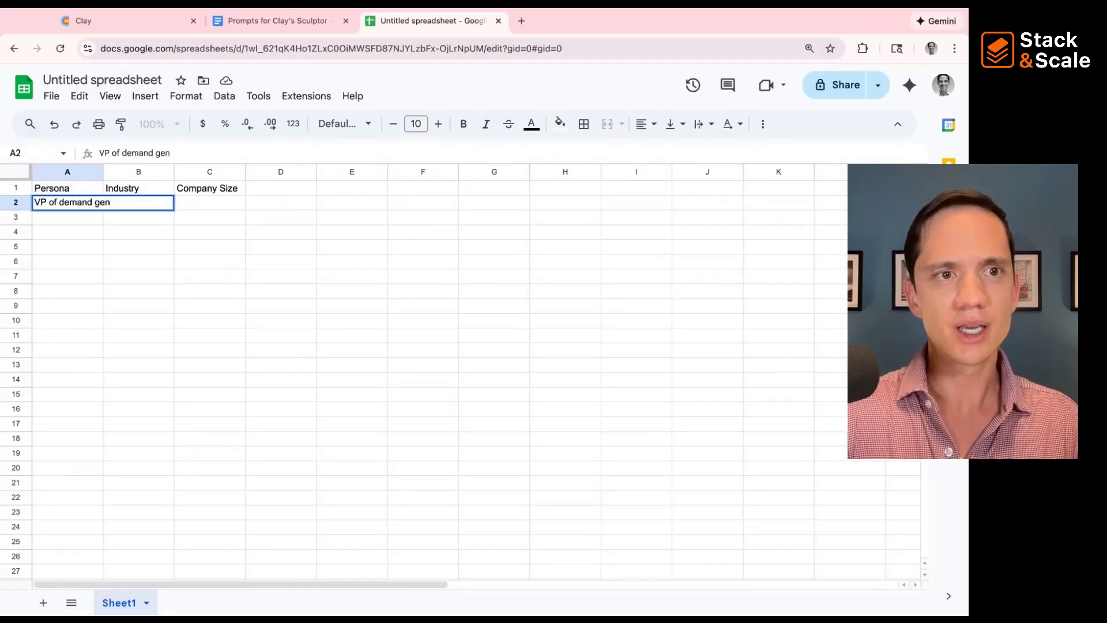
key("Tab")
type("Computer Co")
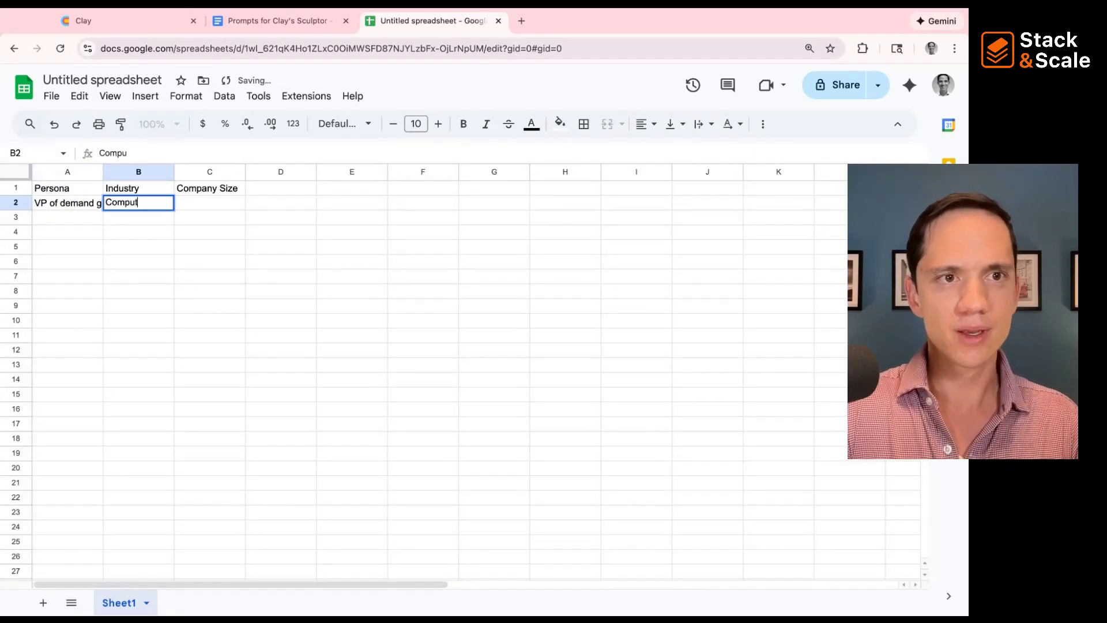
key("BackSpace")
key("BackSpace")
type("Software")
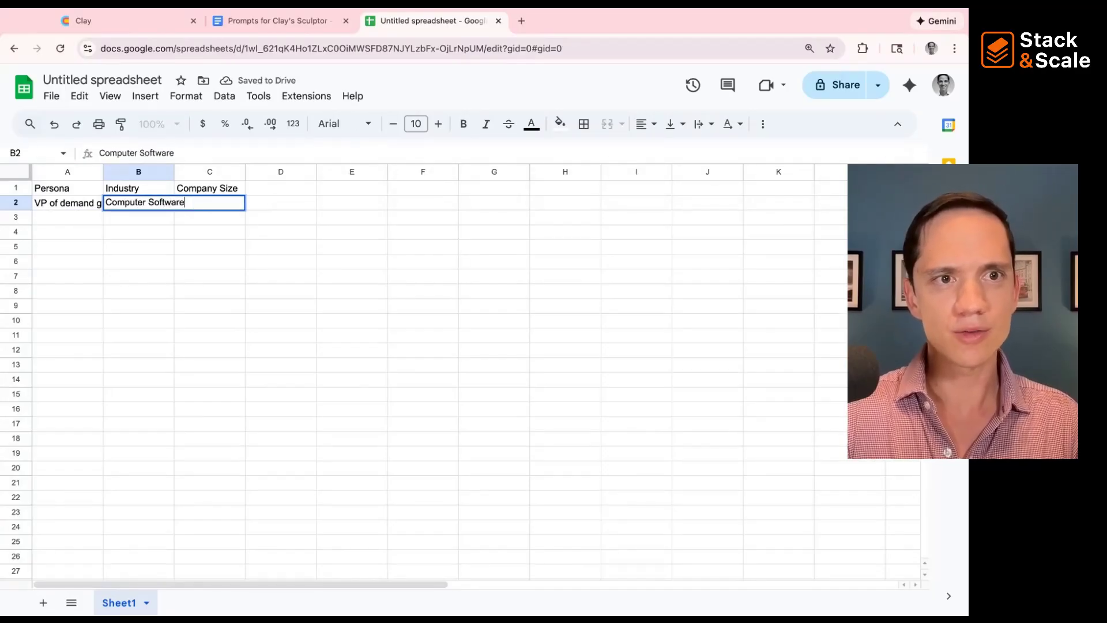
key("Tab")
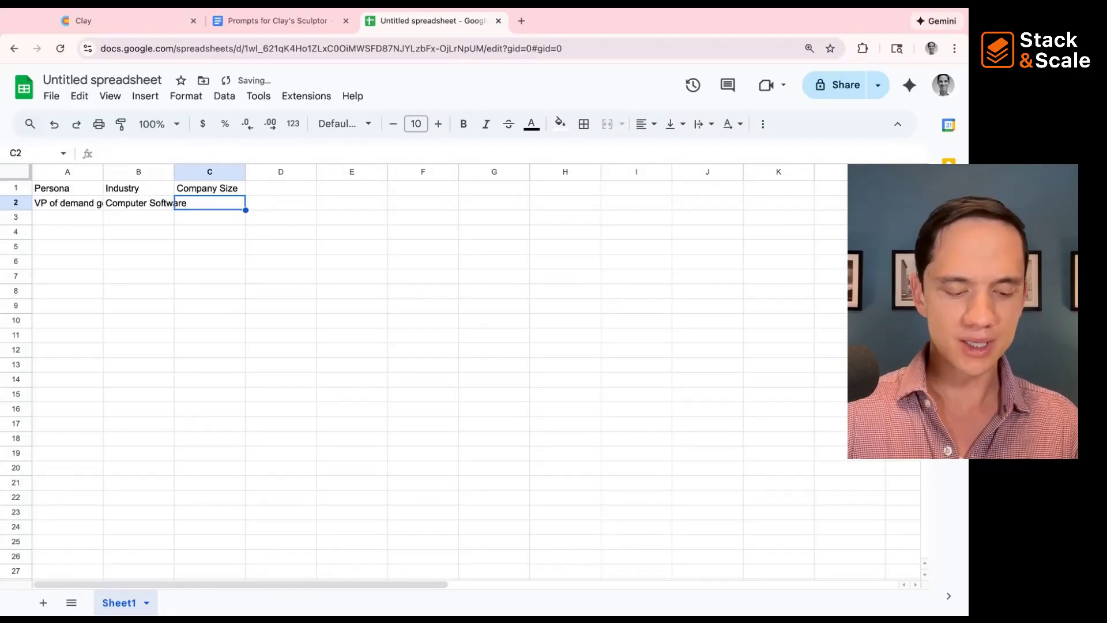
type("2500")
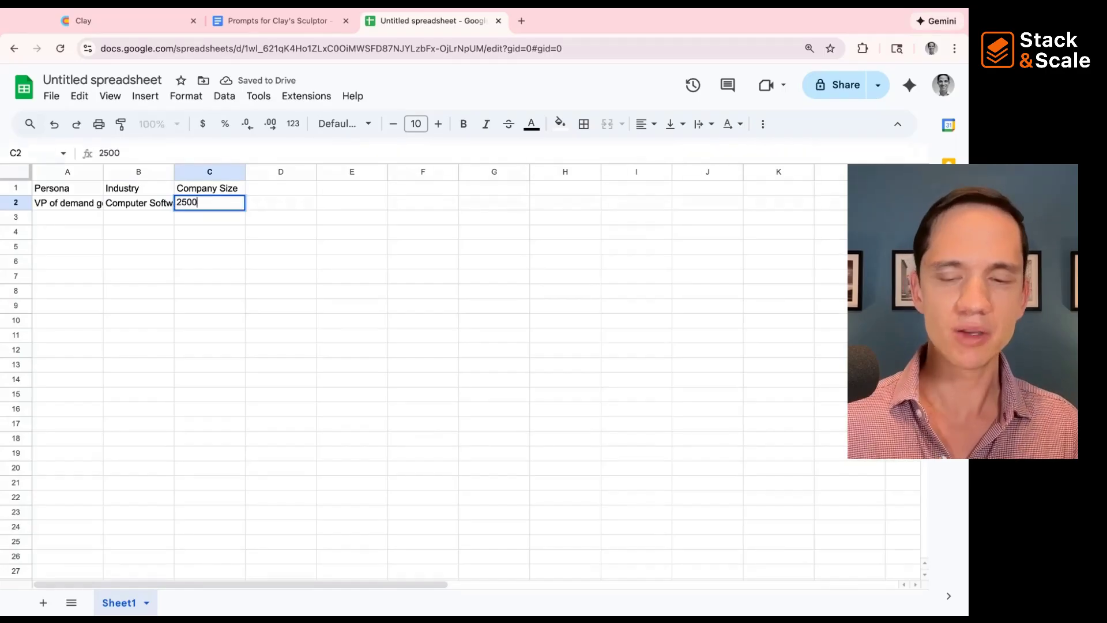
key("Return")
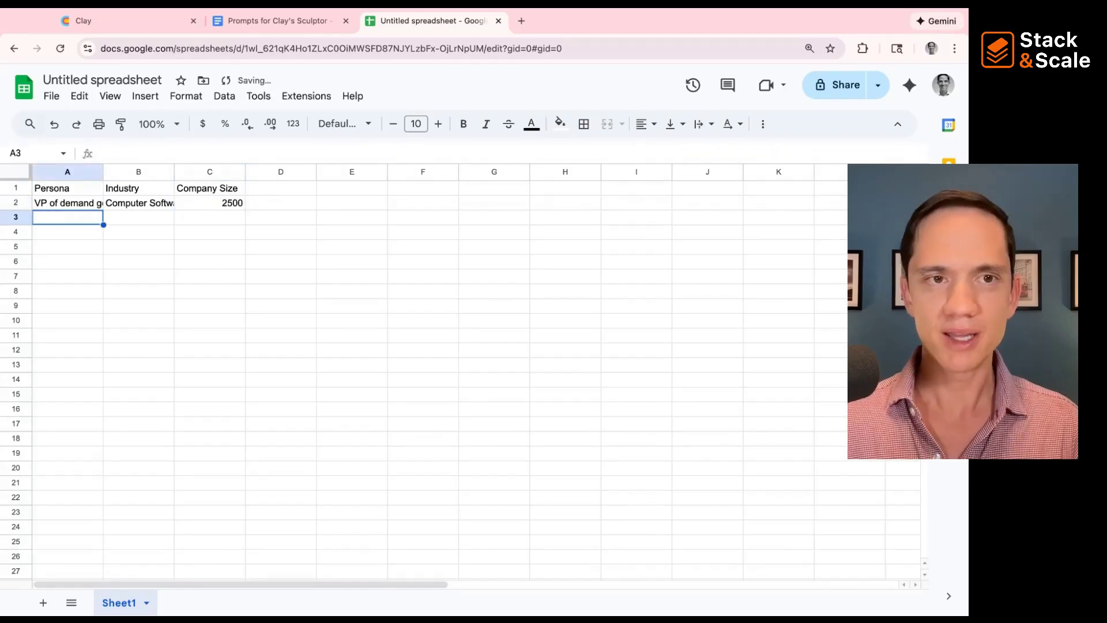
- Download the persona spreadsheet as a comma-separated values (.csv) file
scroll(111, 192, "right", 2)
left_click(52, 96)
mouse_move(148, 267)
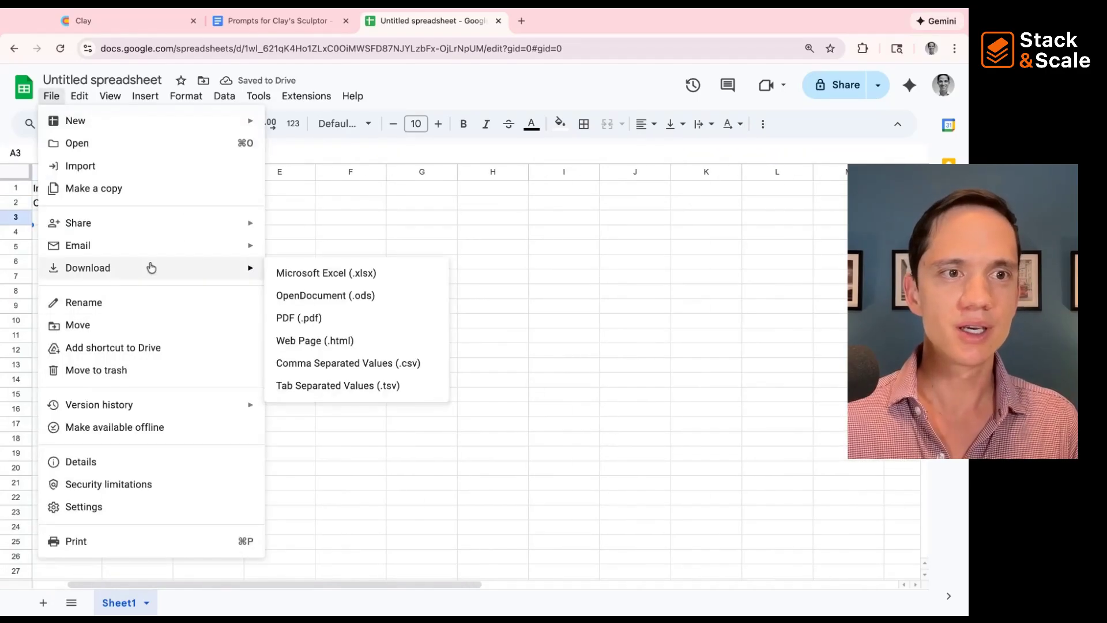
left_click(375, 360)
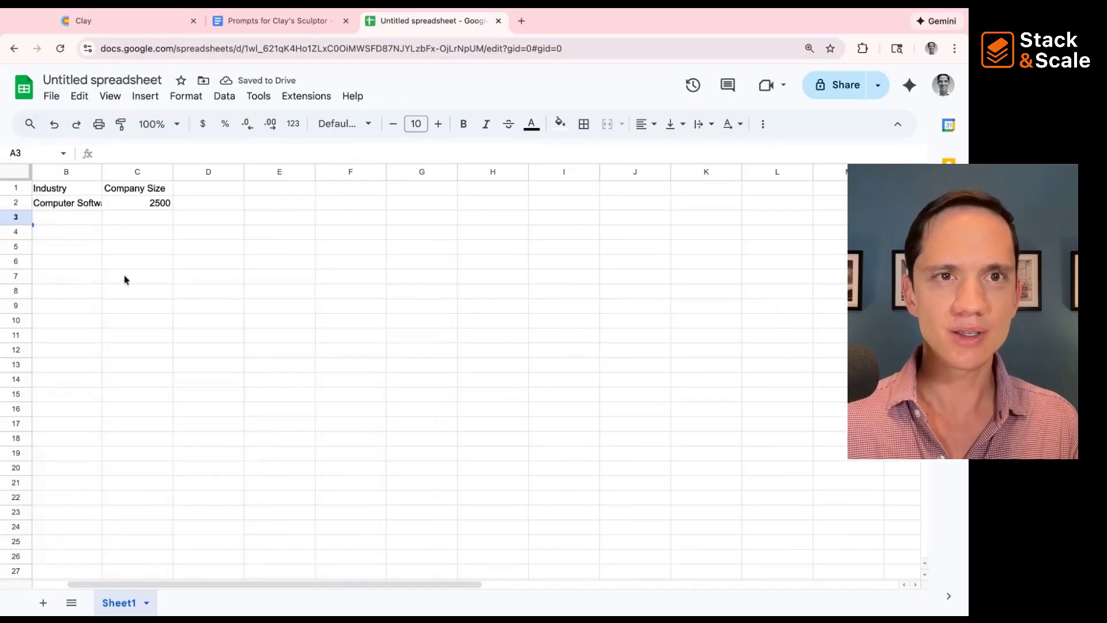
- Select the Demand Gen Setup prompt in the prompts document and switch to Clay's home page
left_click(276, 21)
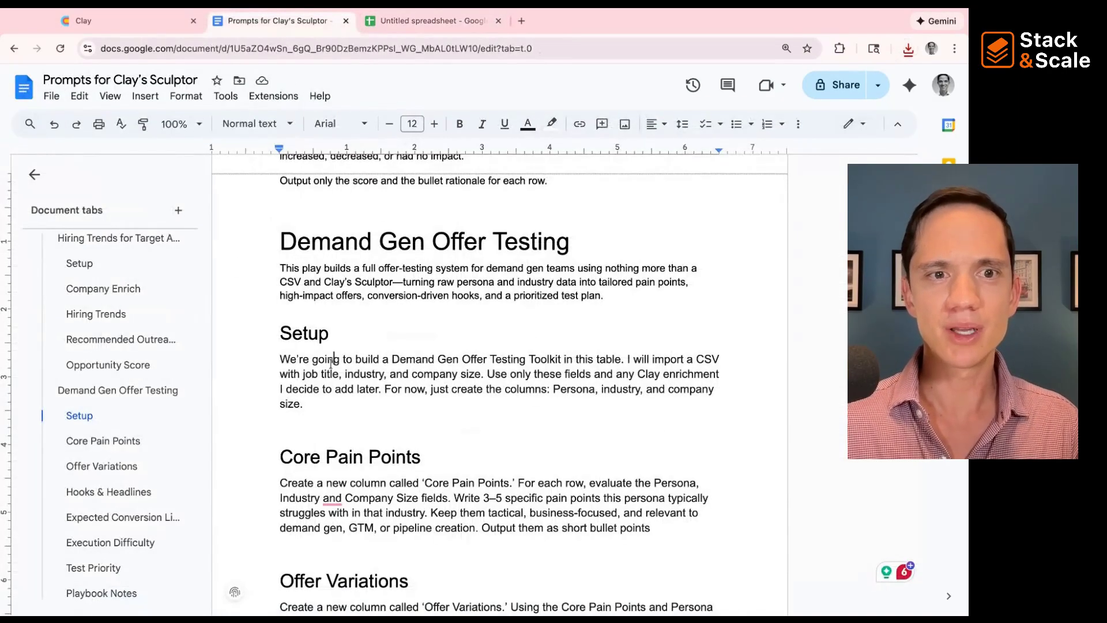
triple_click(331, 363)
key("ctrl+1")
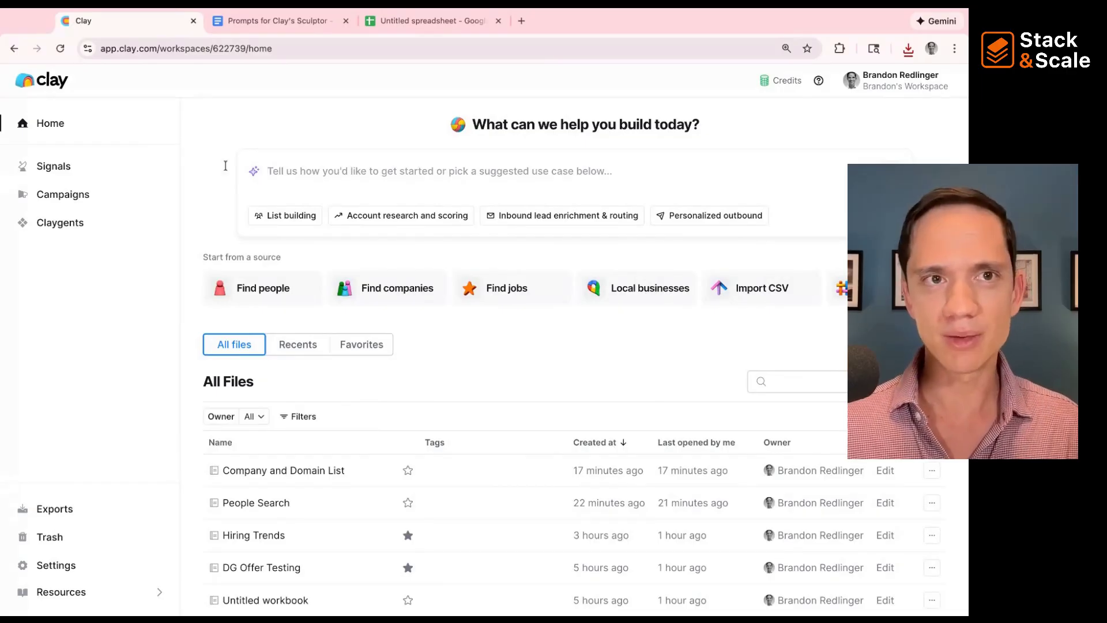
- Return to the prompts document and review the Demand Gen Offer Testing prompts from Core Pain Points to Execution Difficulty, plus the Hiring Trends section
key("ctrl+2")
scroll(276, 308, "down", 3)
left_click_drag(277, 309, 692, 356)
scroll(692, 356, "down", 2)
scroll(315, 344, "down", 3)
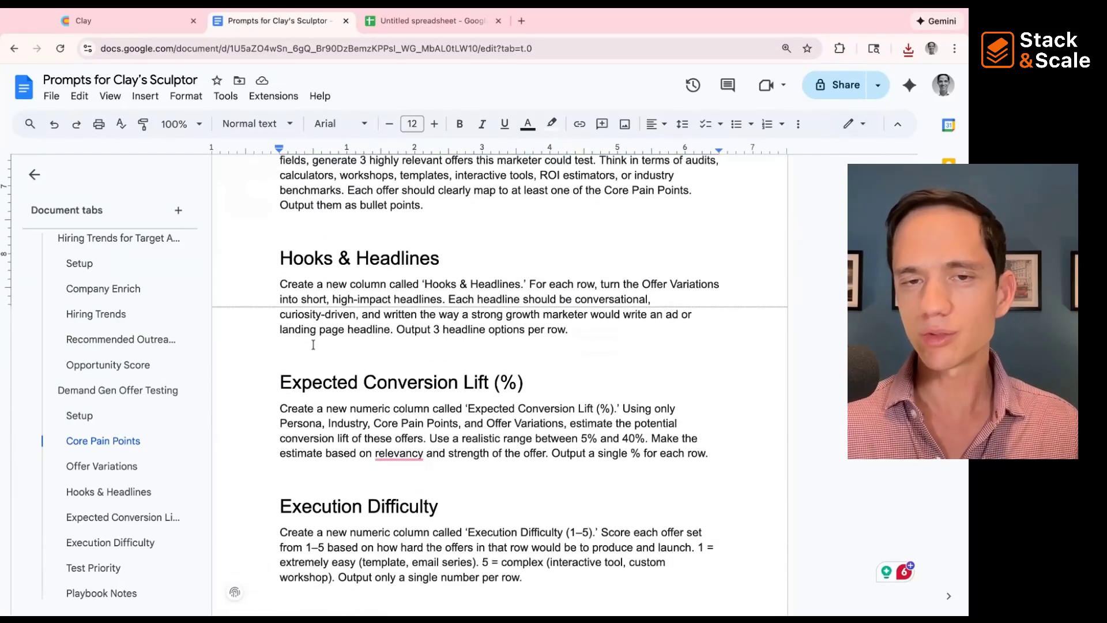
scroll(500, 385, "down", 1)
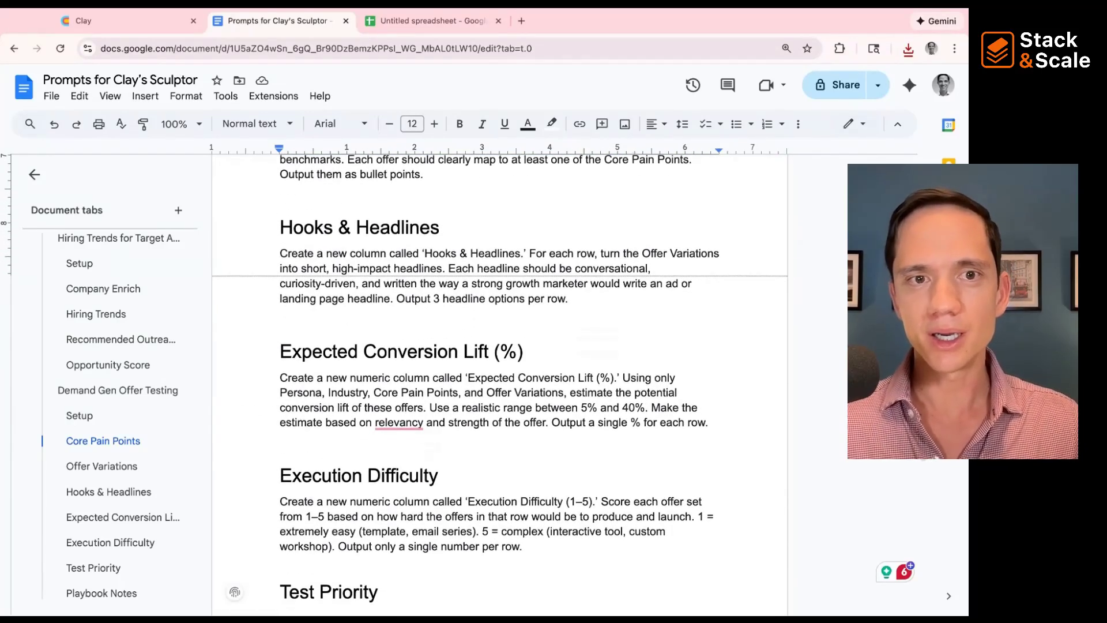
scroll(499, 385, "up", 5)
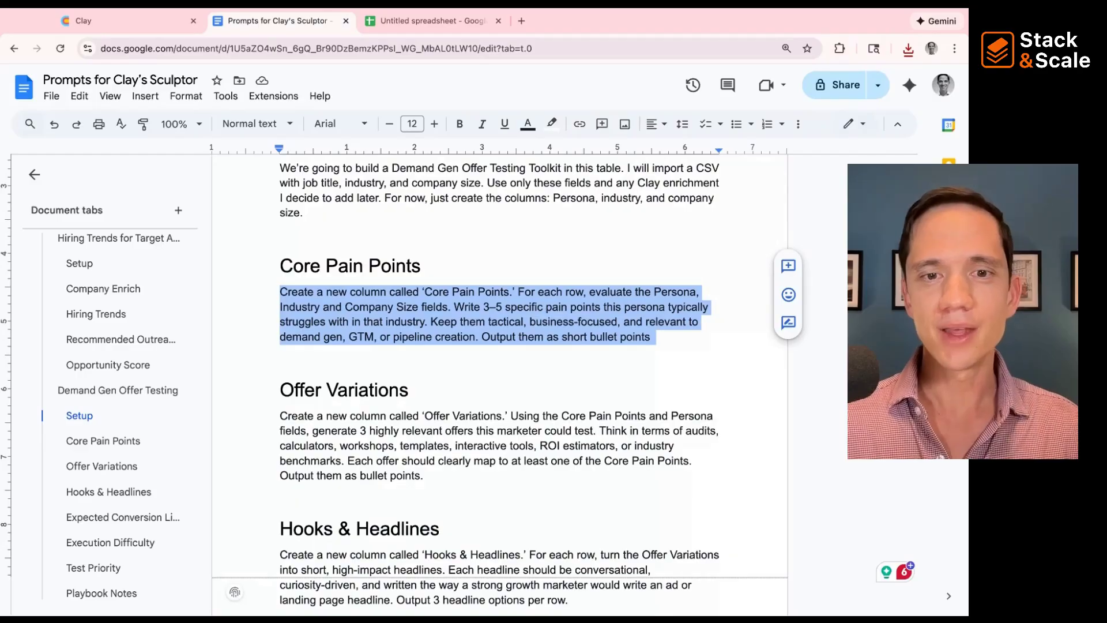
scroll(320, 442, "down", 4)
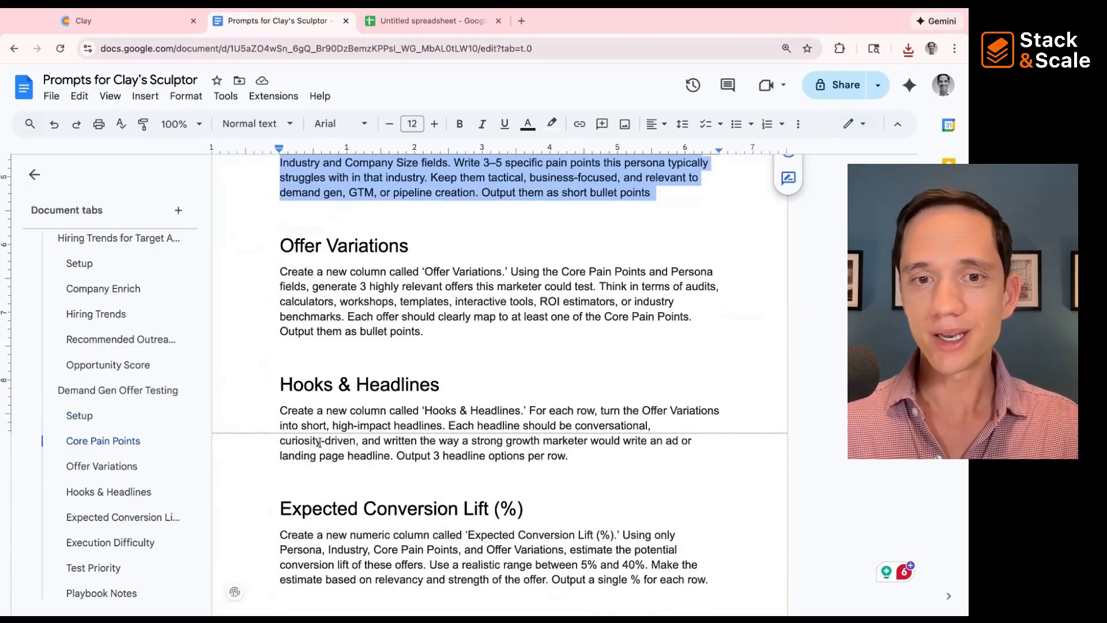
scroll(320, 442, "up", 6)
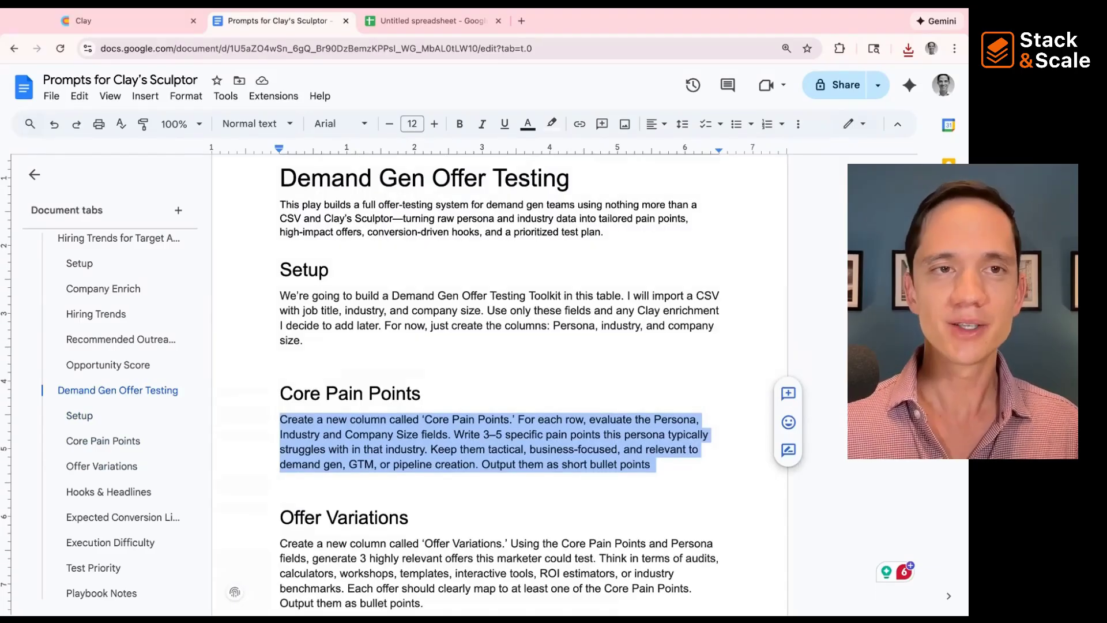
scroll(372, 352, "up", 15)
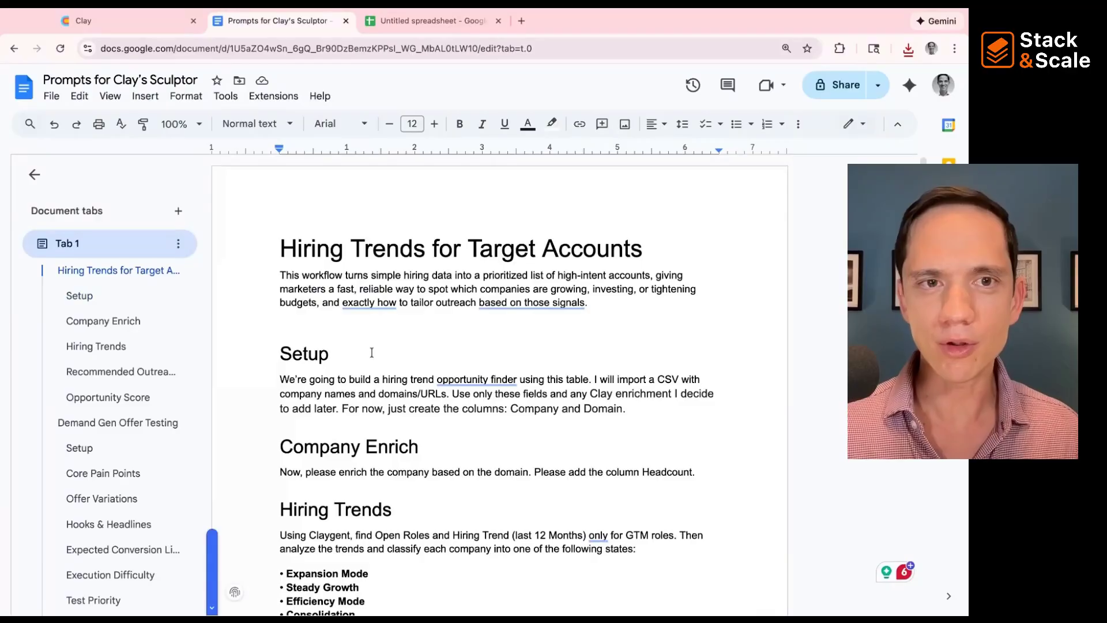